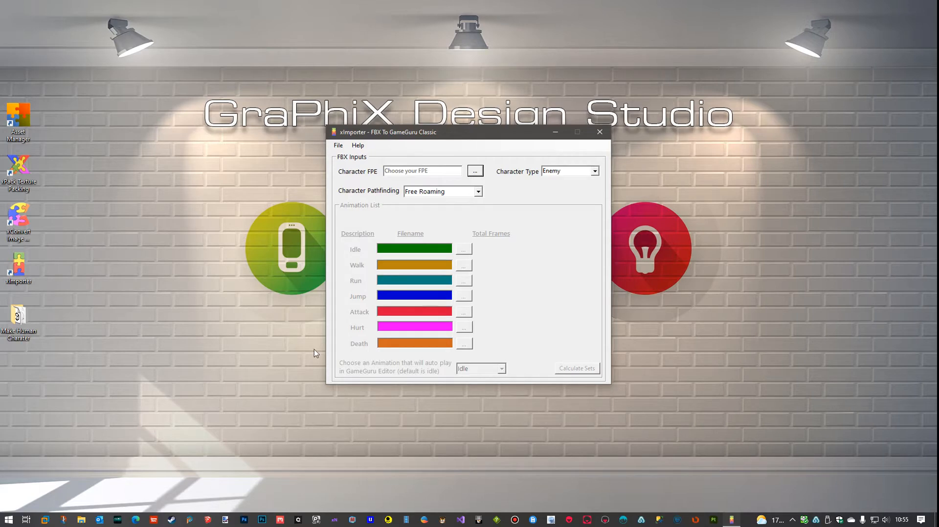
# Open the Make Human Charater folder from the desktop and look into its Animations and DBO's subfolders
pyautogui.doubleClick(17, 317)
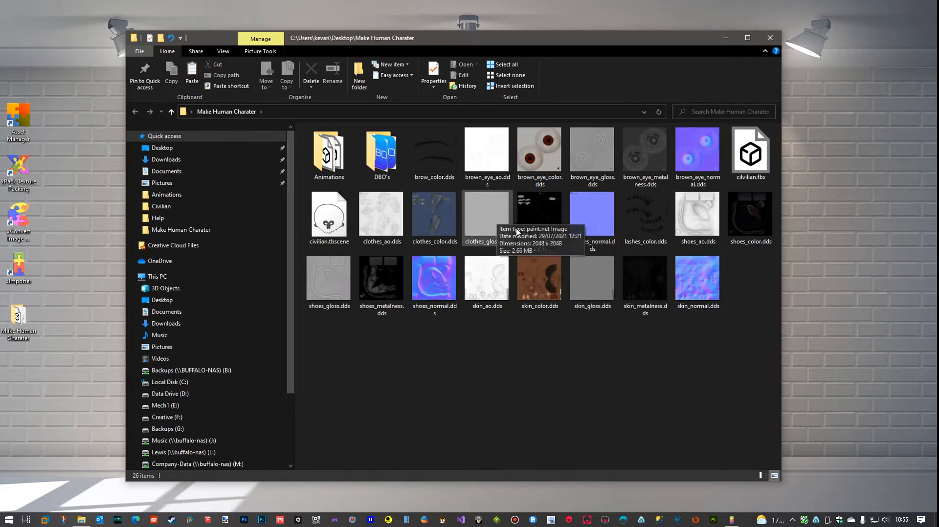
pyautogui.doubleClick(323, 156)
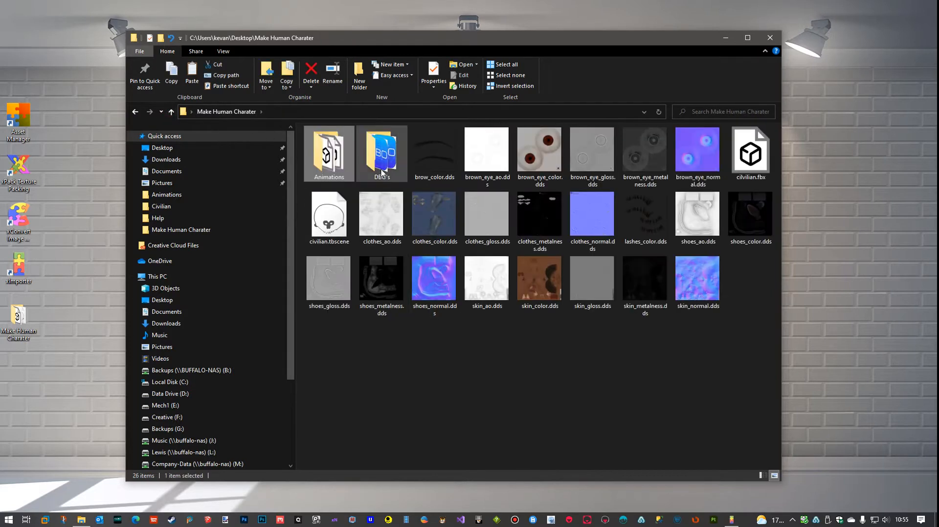
pyautogui.doubleClick(382, 164)
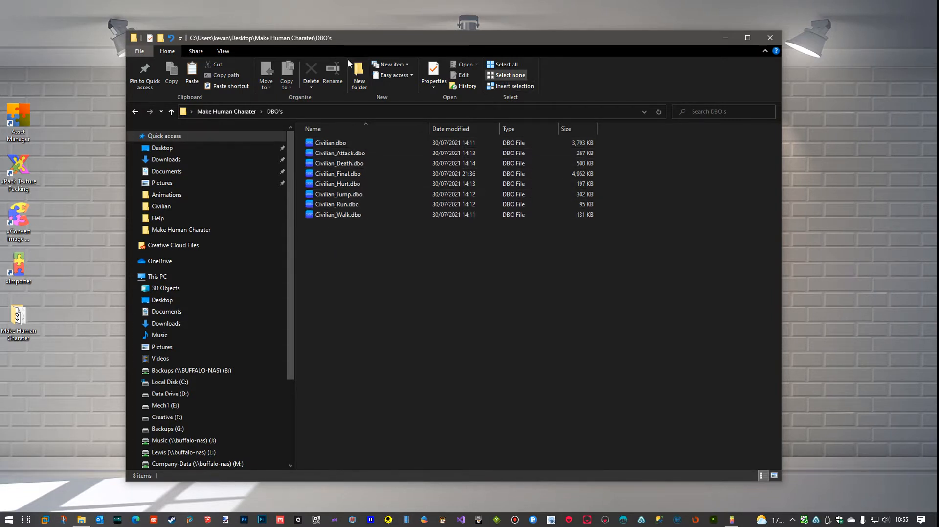
# Display the files in the DBO's folder as large icons and go back into the Animations folder
pyautogui.click(222, 52)
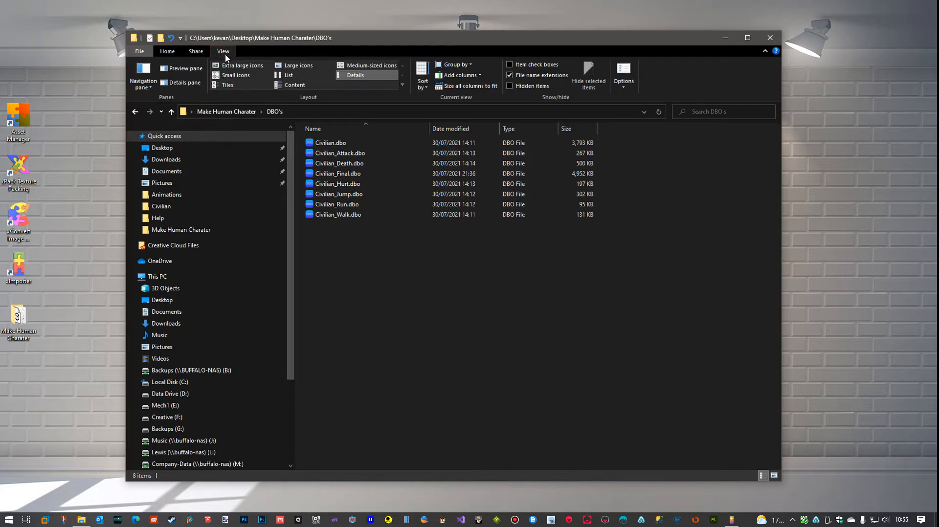
pyautogui.click(289, 68)
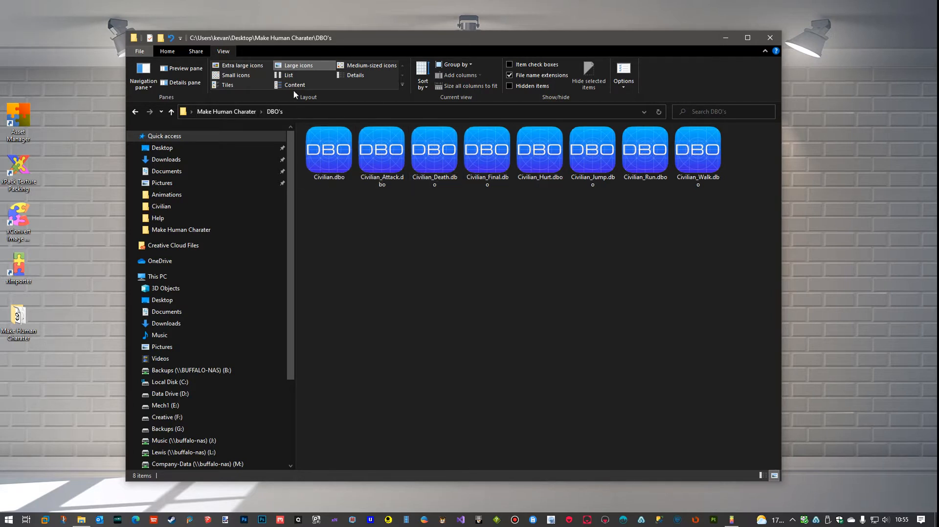
pyautogui.click(242, 76)
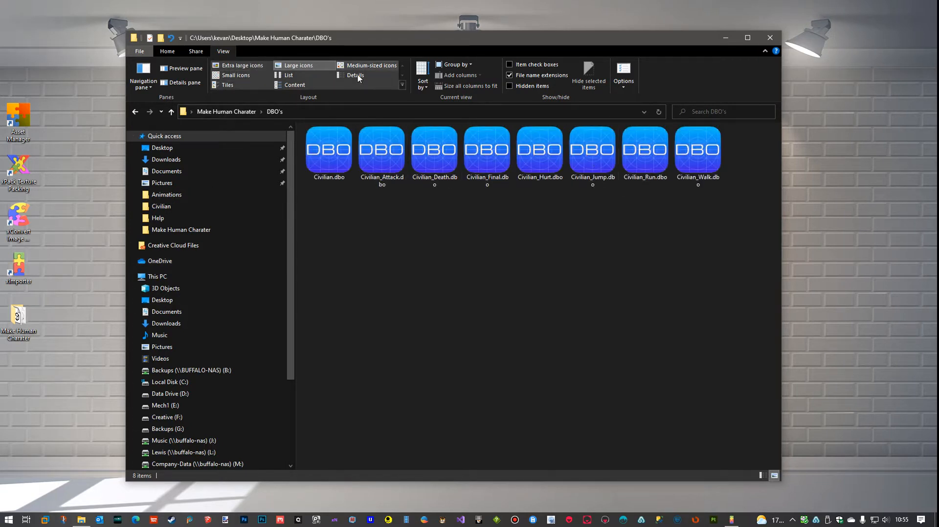
pyautogui.click(290, 76)
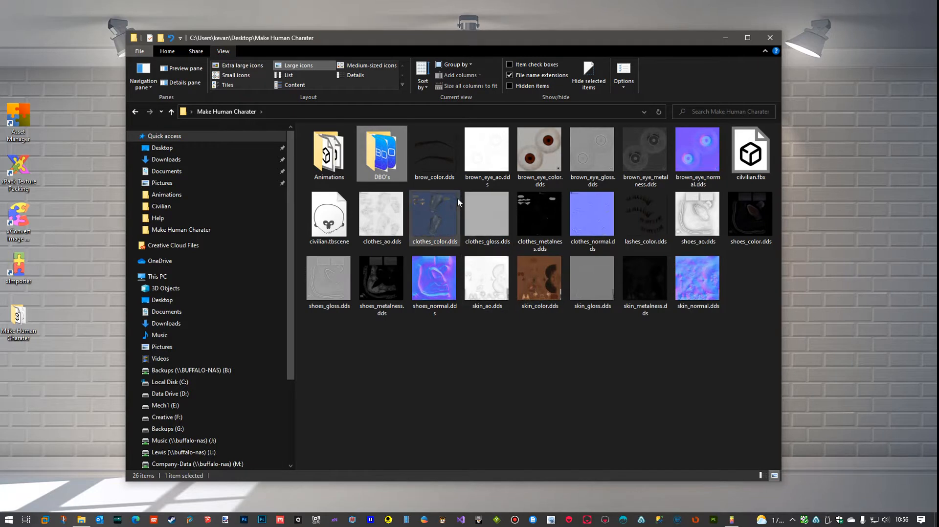
pyautogui.doubleClick(330, 165)
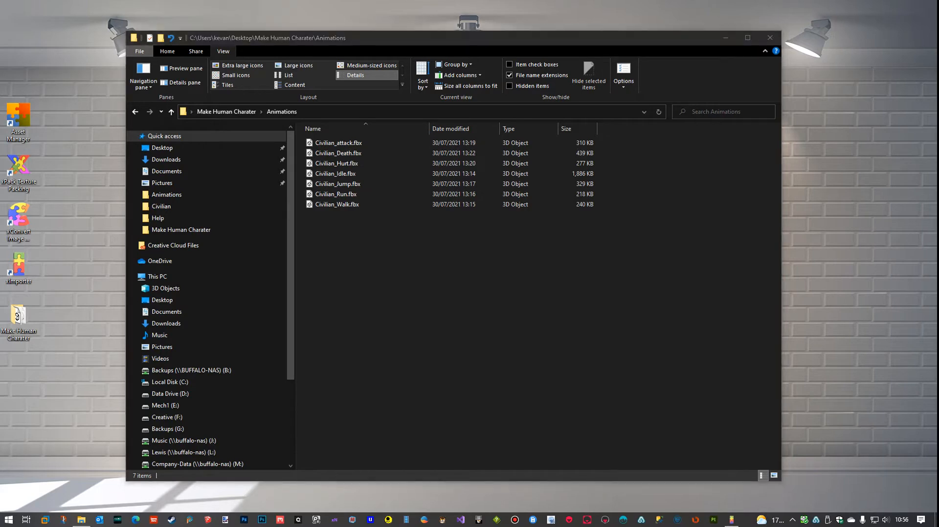
# Switch to the Mixamo browser window, search for "idle" and apply the first Idle animation of the third results row to the Cilvilian character
pyautogui.moveTo(938, 2); pyautogui.dragTo(661, 11)
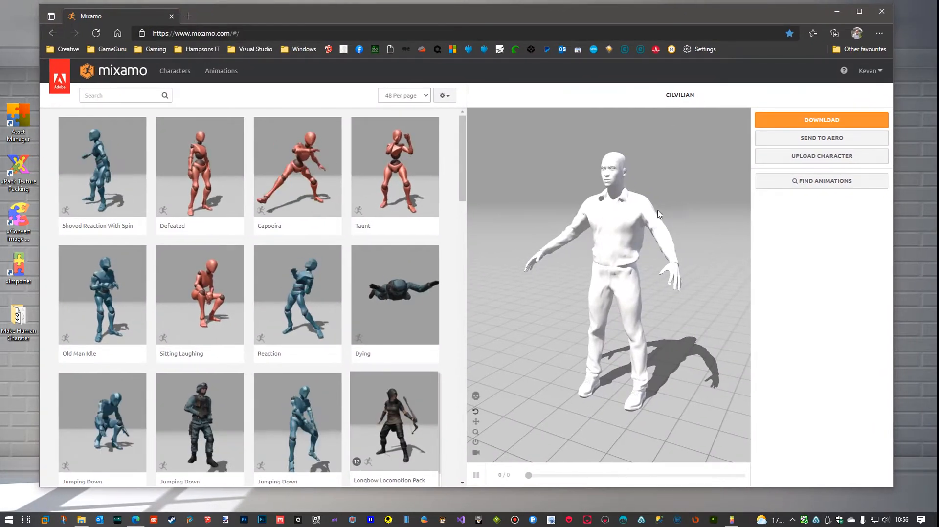
pyautogui.moveTo(621, 235); pyautogui.dragTo(661, 245)
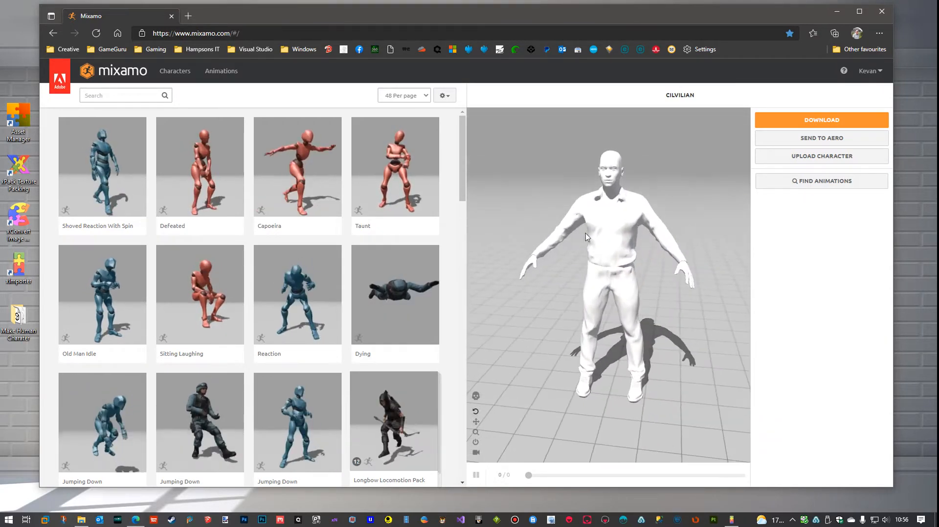
pyautogui.click(127, 96)
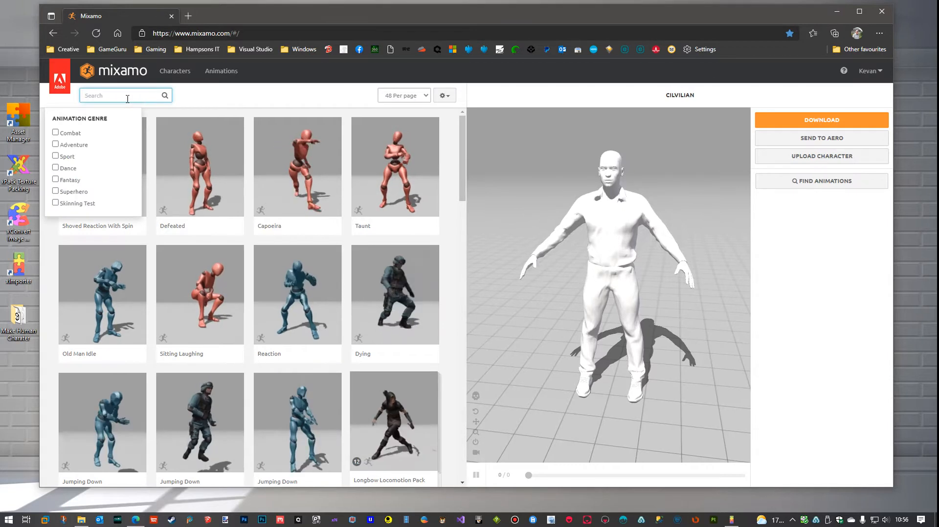
pyautogui.write('idle')
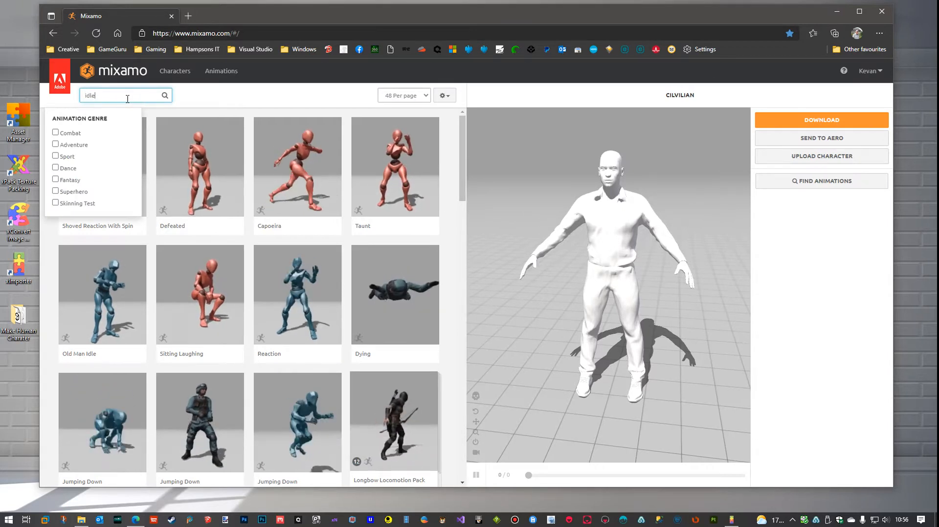
pyautogui.press('Return')
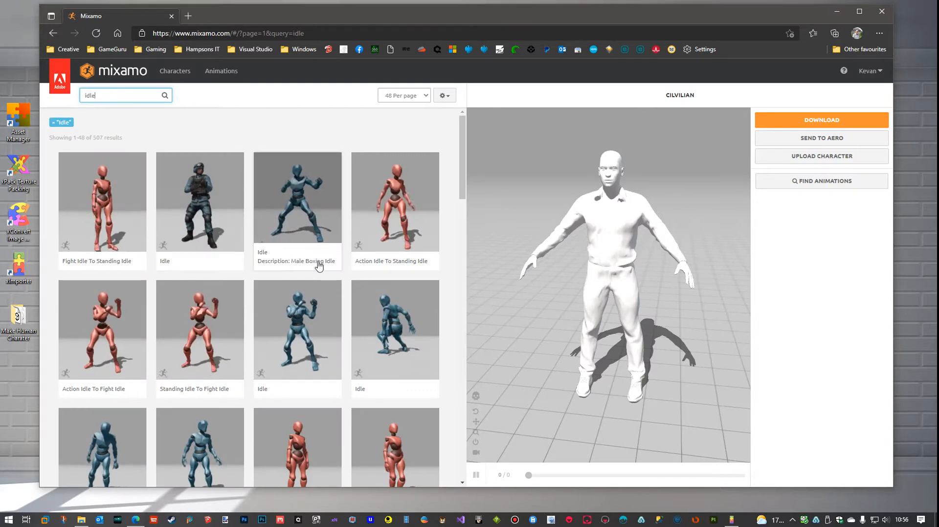
pyautogui.scroll(-5, 319, 266)
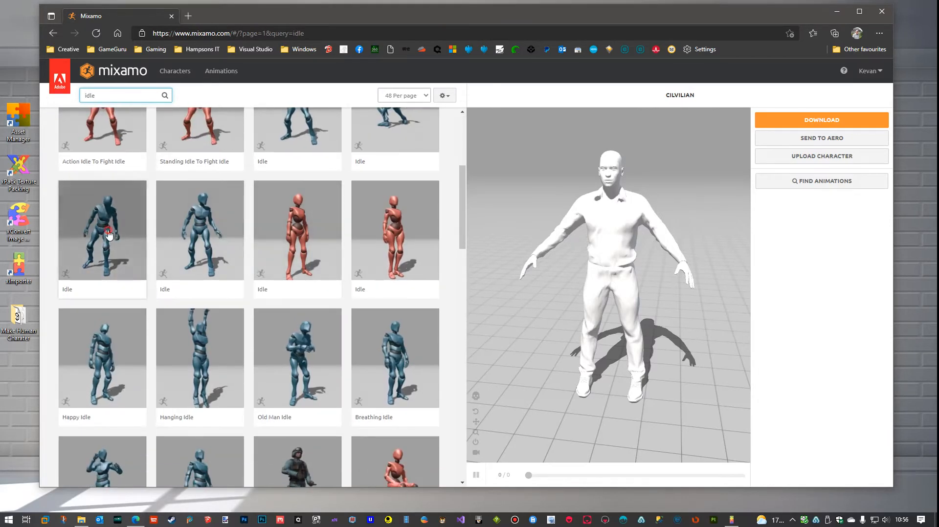
pyautogui.click(109, 235)
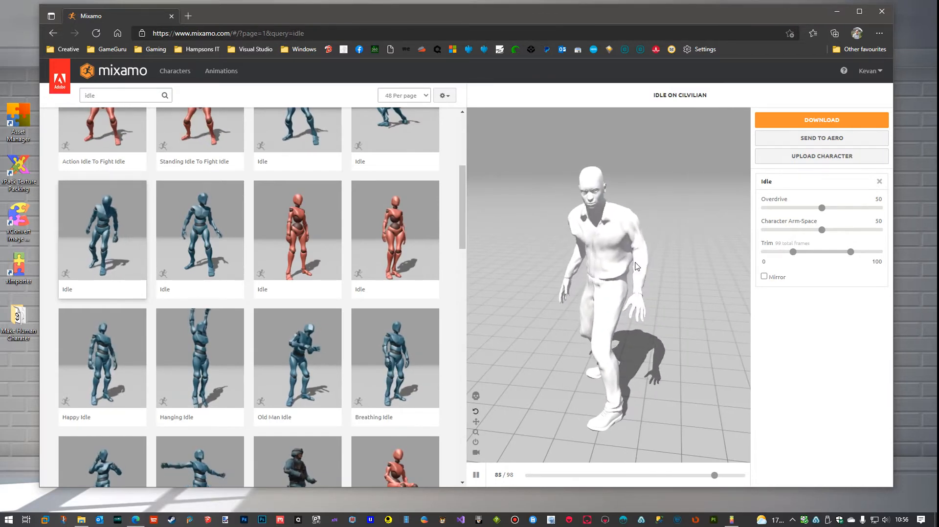
pyautogui.moveTo(636, 267); pyautogui.dragTo(591, 238)
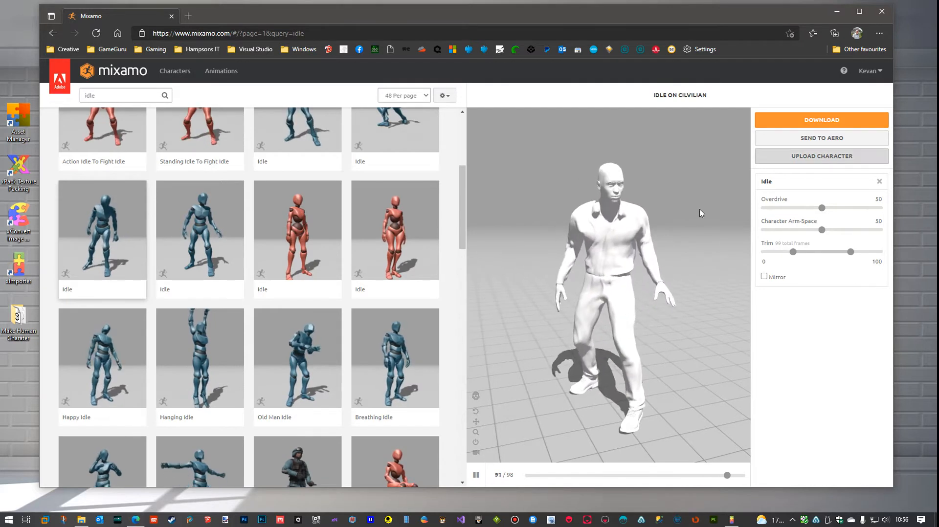
# Bring the Civilian Animation List.txt notes into view, highlight the Idle frame count, and move the notes out of the way
pyautogui.moveTo(938, 93); pyautogui.dragTo(859, 112)
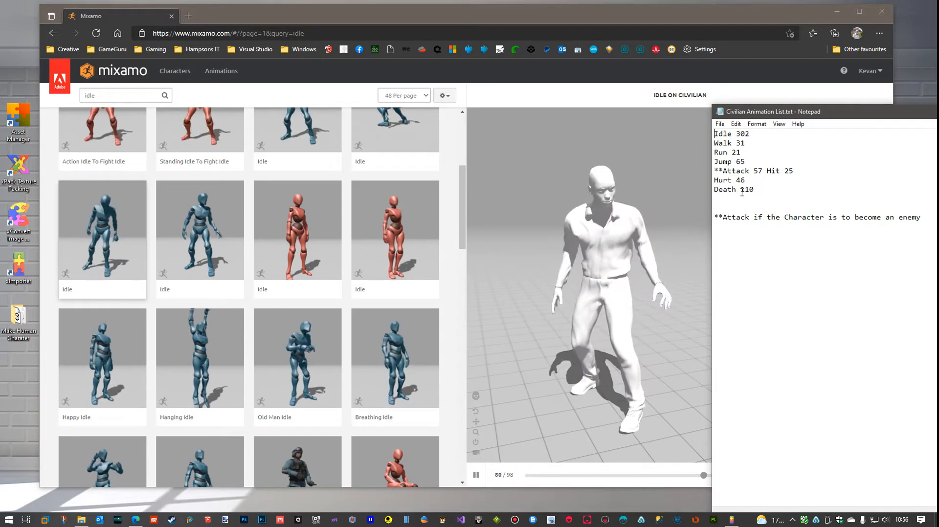
pyautogui.doubleClick(742, 134)
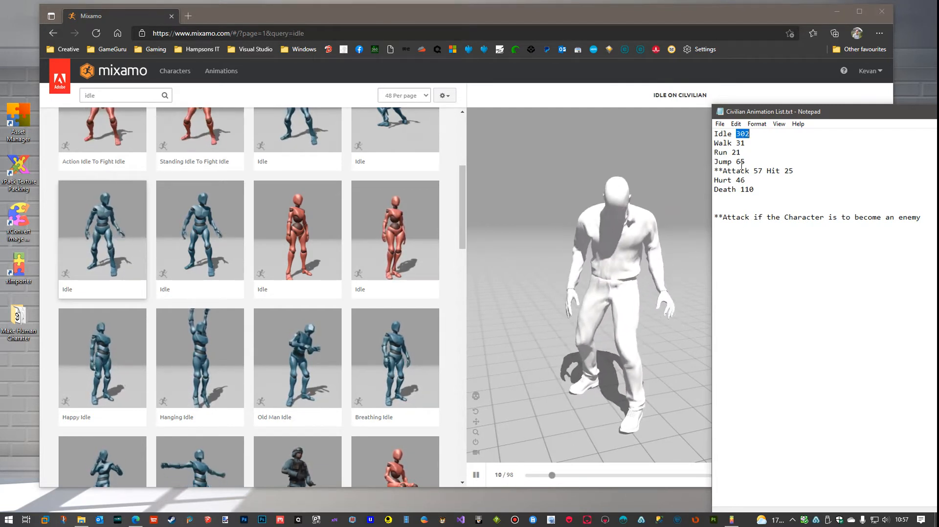
pyautogui.moveTo(796, 112); pyautogui.dragTo(938, 112)
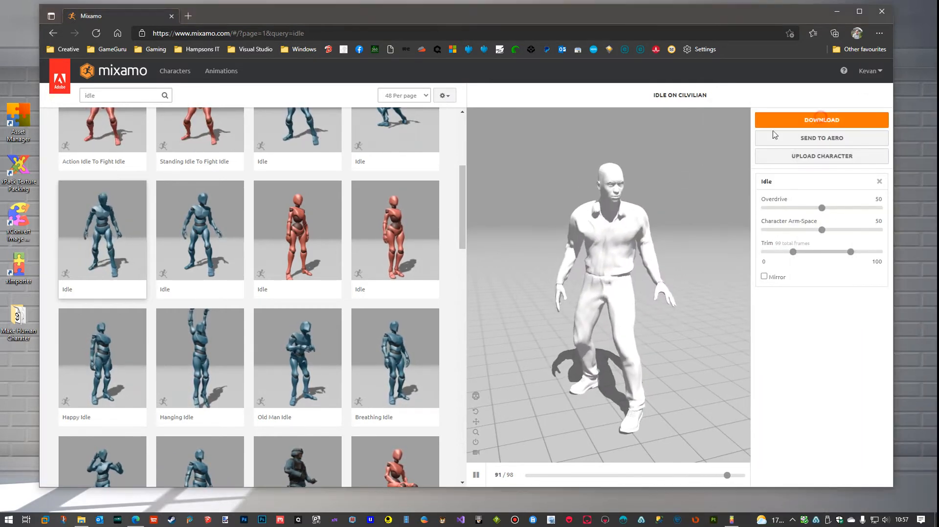
# Examine the Idle animation's download settings, leaving the skin option at With Skin, and cancel without downloading
pyautogui.click(782, 120)
pyautogui.click(556, 163)
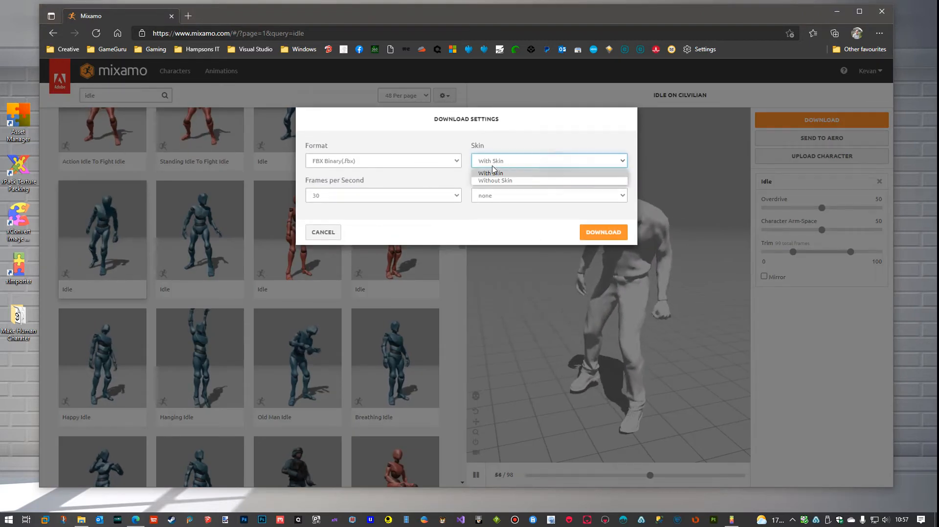
pyautogui.click(533, 172)
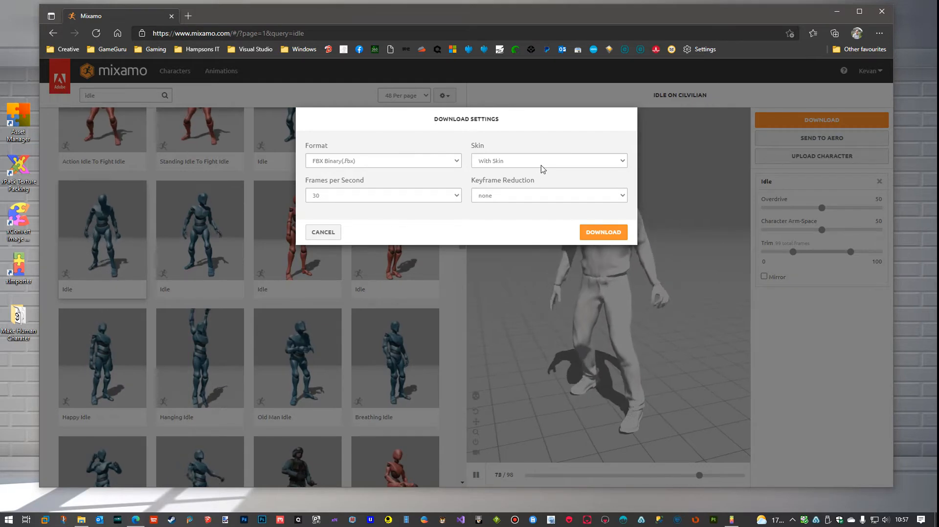
pyautogui.click(327, 233)
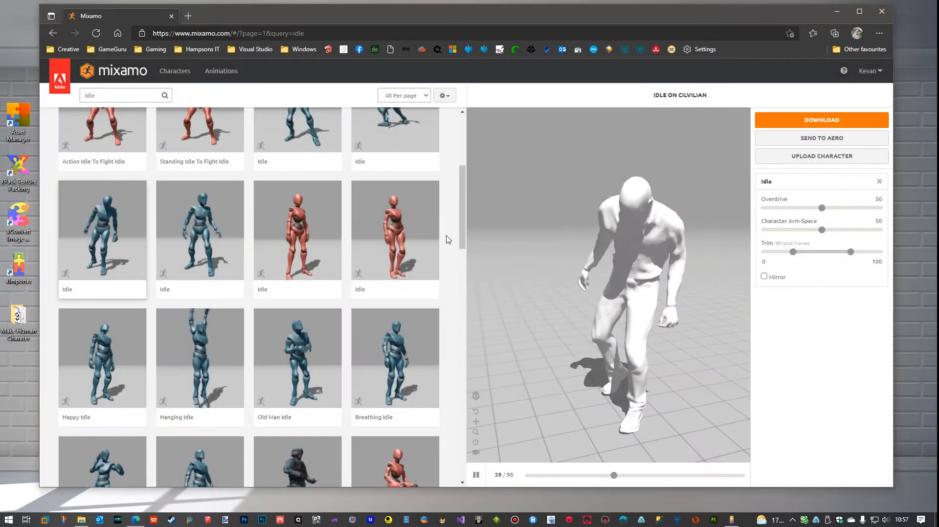
# Search for "walk" and apply the Walking animation listed beside Walking Backwards to the Cilvilian character
pyautogui.click(132, 94)
pyautogui.doubleClick(132, 94)
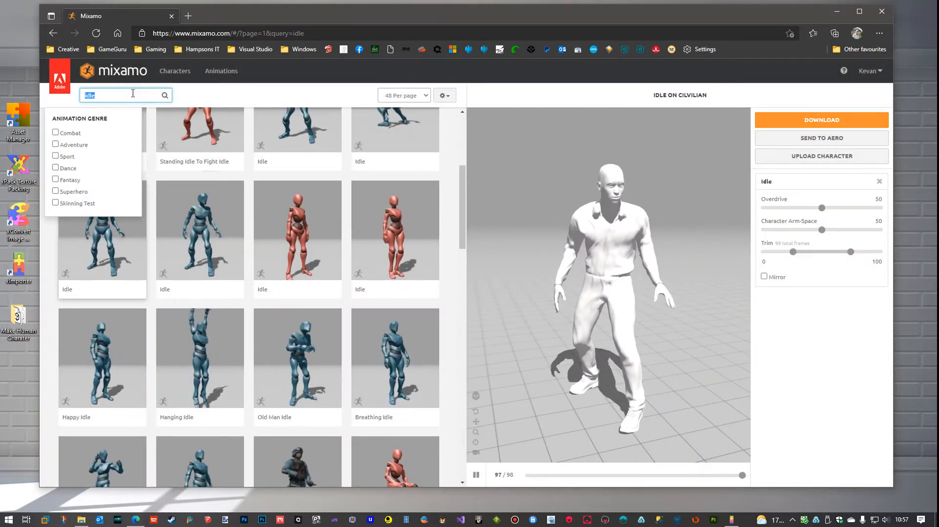
pyautogui.write('walk')
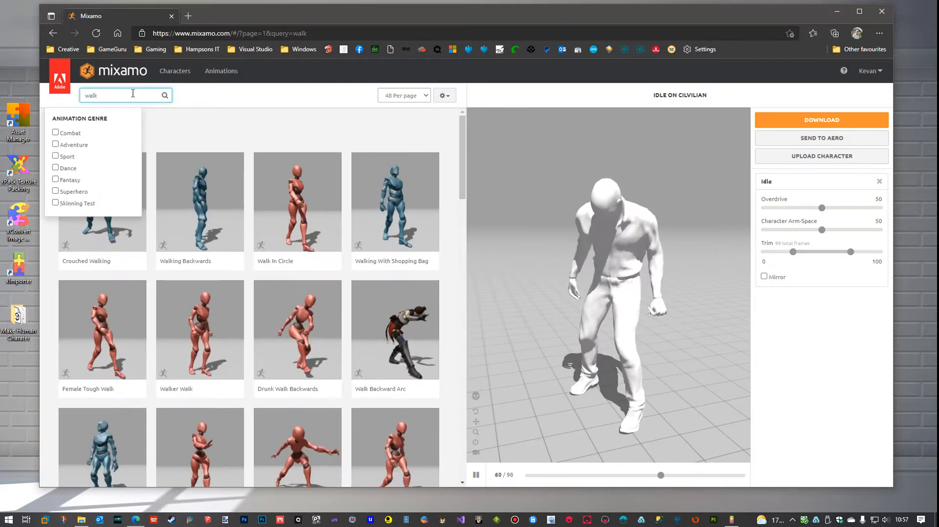
pyautogui.scroll(-5, 312, 262)
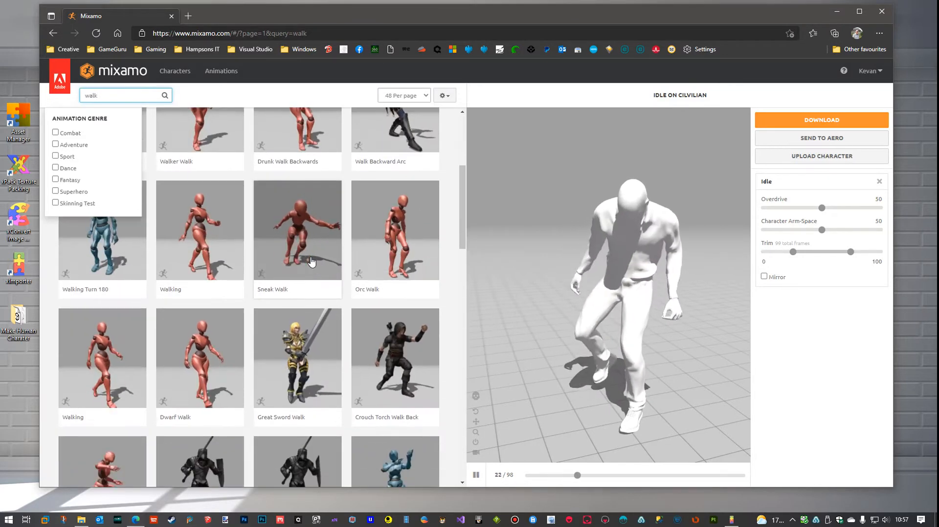
pyautogui.scroll(-8, 312, 263)
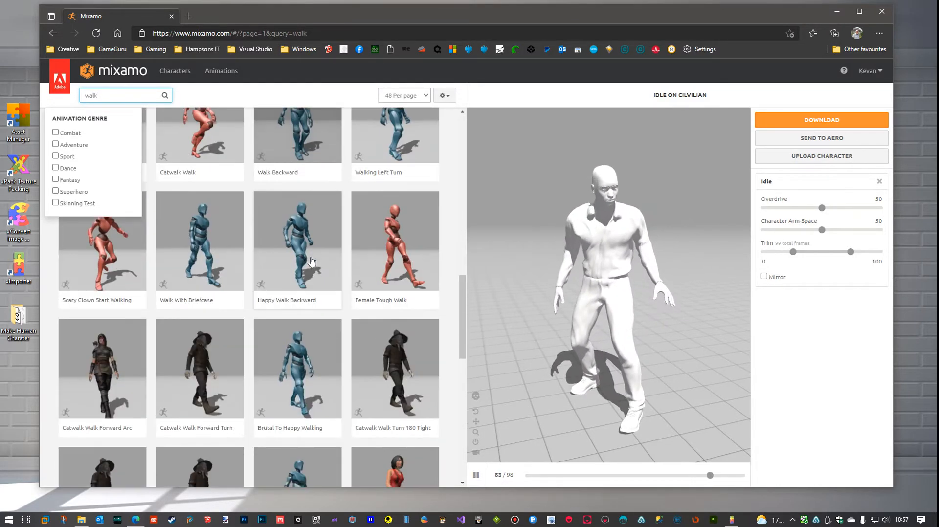
pyautogui.scroll(-1, 312, 262)
pyautogui.scroll(-5, 294, 261)
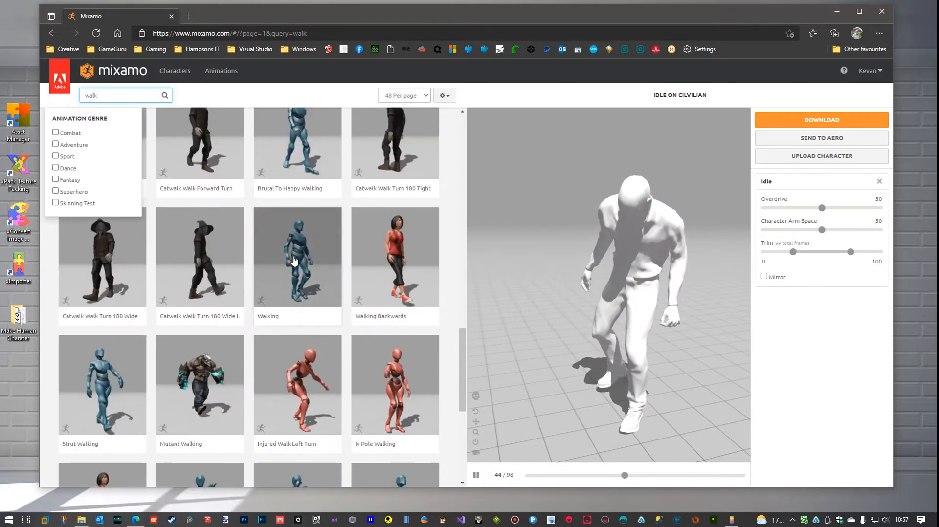
pyautogui.click(295, 260)
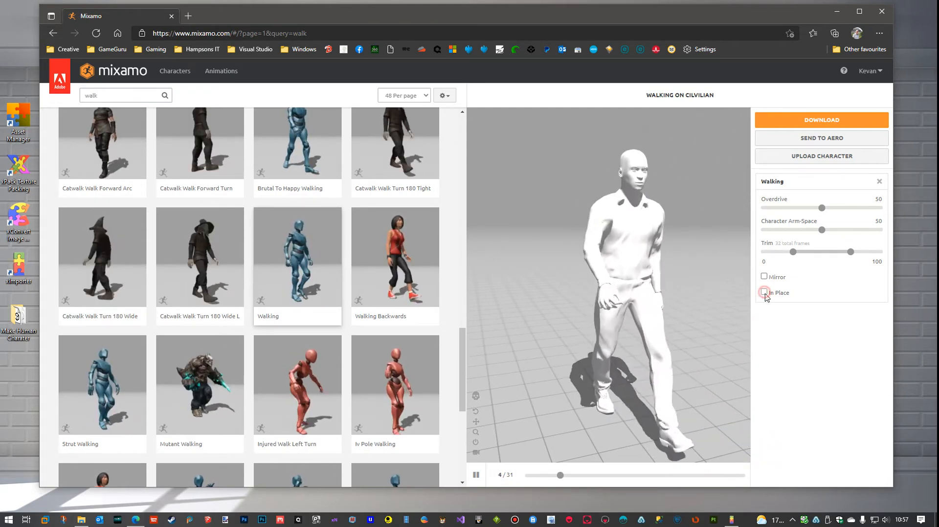
# Turn on In Place for the Walking animation and consult its frame count in the Civilian Animation List.txt notes
pyautogui.click(764, 292)
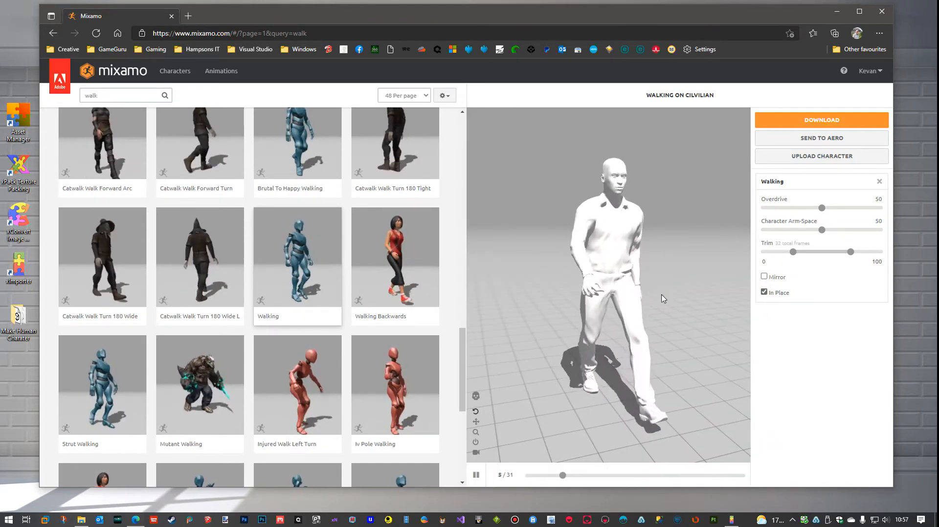
pyautogui.moveTo(661, 294)
pyautogui.mouseDown()
pyautogui.moveTo(478, 304)
pyautogui.moveTo(643, 291)
pyautogui.moveTo(662, 303)
pyautogui.moveTo(646, 295)
pyautogui.mouseUp()
pyautogui.moveTo(938, 95); pyautogui.dragTo(864, 80)
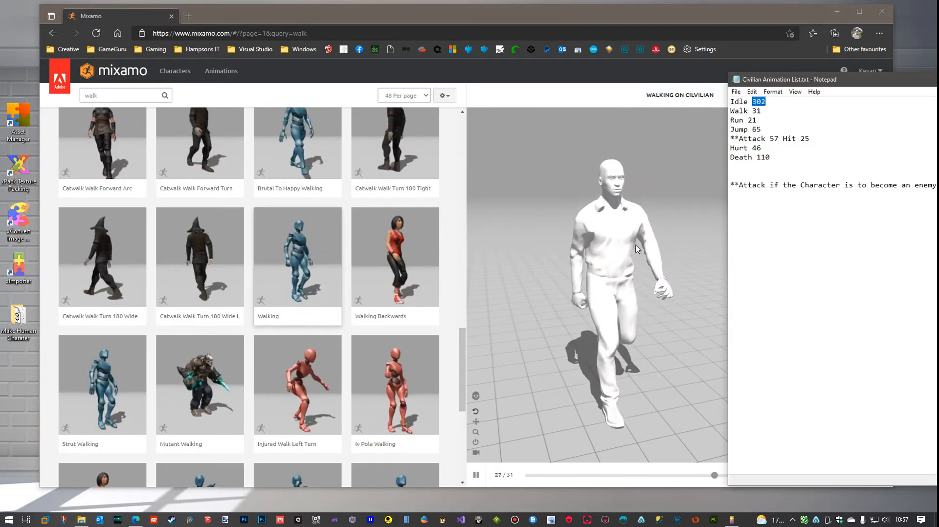
pyautogui.moveTo(866, 85); pyautogui.dragTo(938, 85)
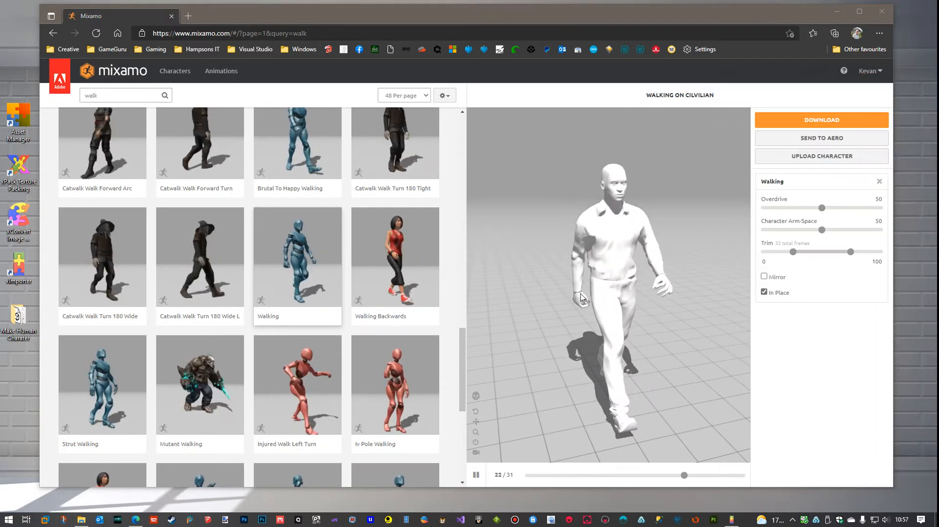
# Set the Walking animation's Character Arm-Space to 58 and inspect the character's walk from behind and from the front
pyautogui.moveTo(593, 289); pyautogui.dragTo(582, 272)
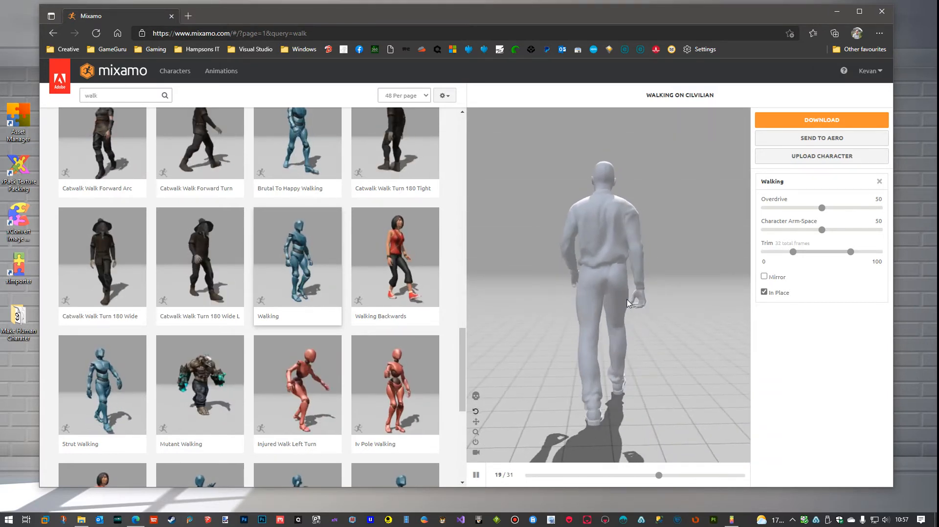
pyautogui.click(823, 232)
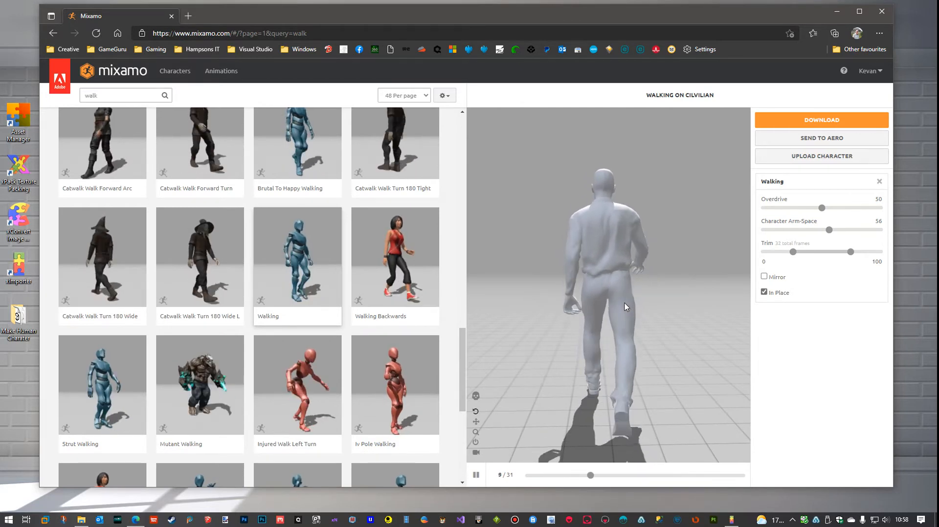
pyautogui.click(832, 230)
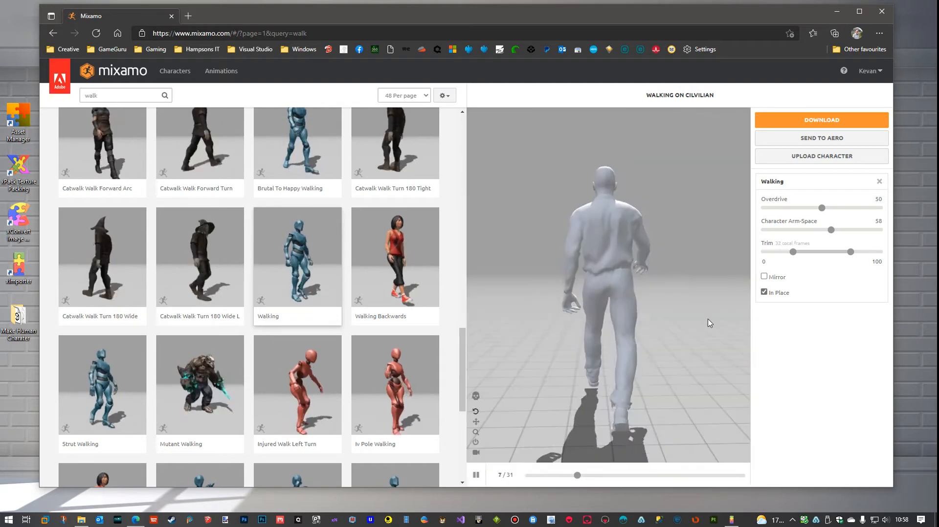
pyautogui.moveTo(699, 325); pyautogui.dragTo(610, 323)
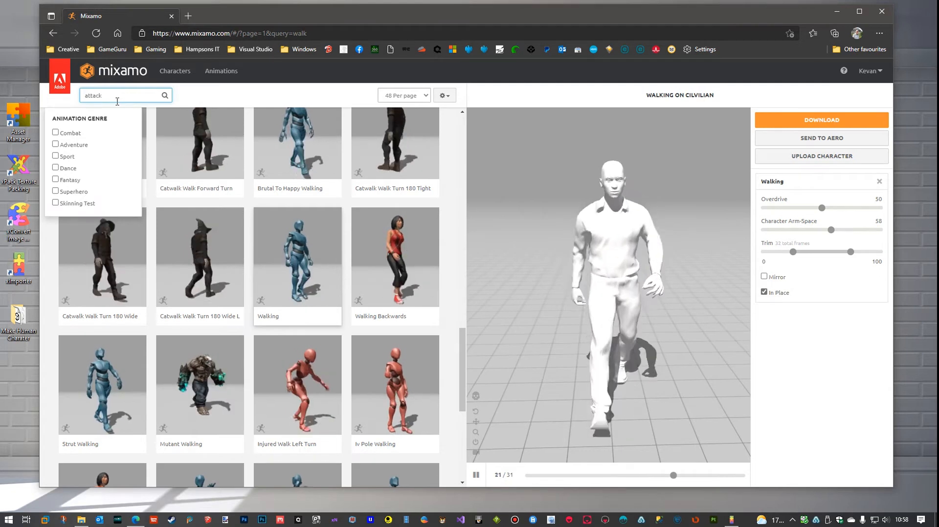
# Search the animations for "attack", browse the matches, and consult the Attack entry in the Civilian Animation List.txt notes
pyautogui.press('Return')
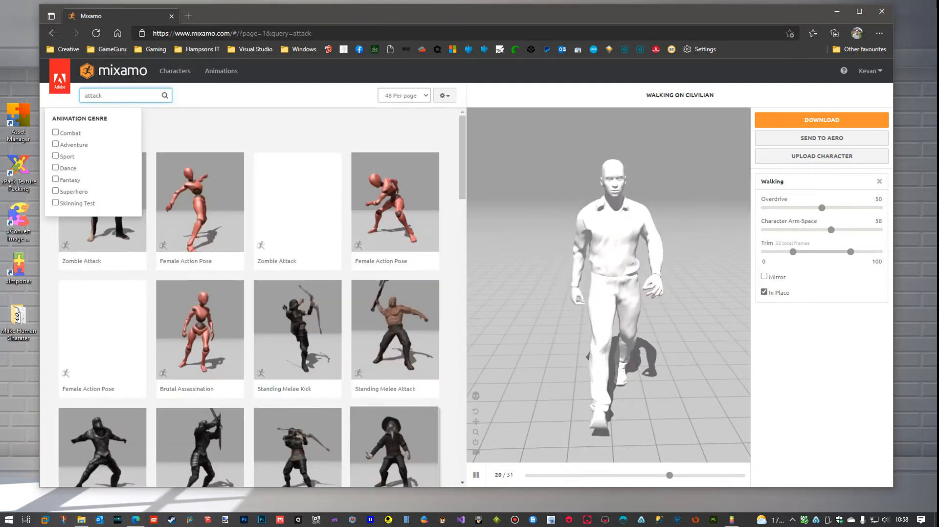
pyautogui.moveTo(938, 77); pyautogui.dragTo(756, 78)
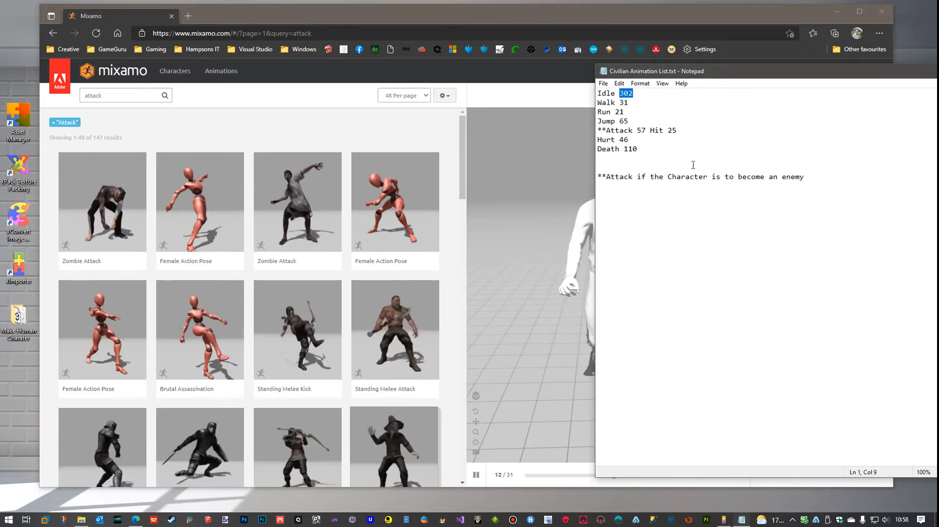
pyautogui.moveTo(785, 75); pyautogui.dragTo(938, 79)
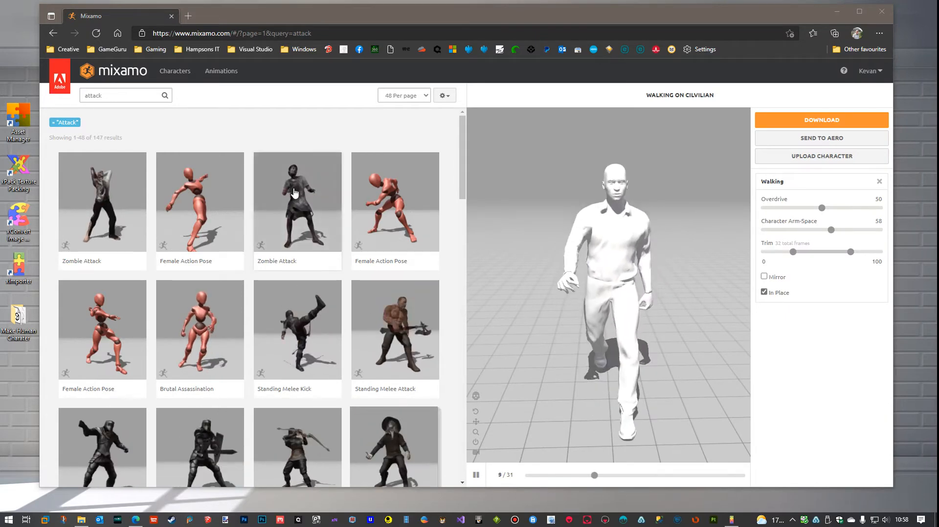
pyautogui.scroll(-6, 307, 213)
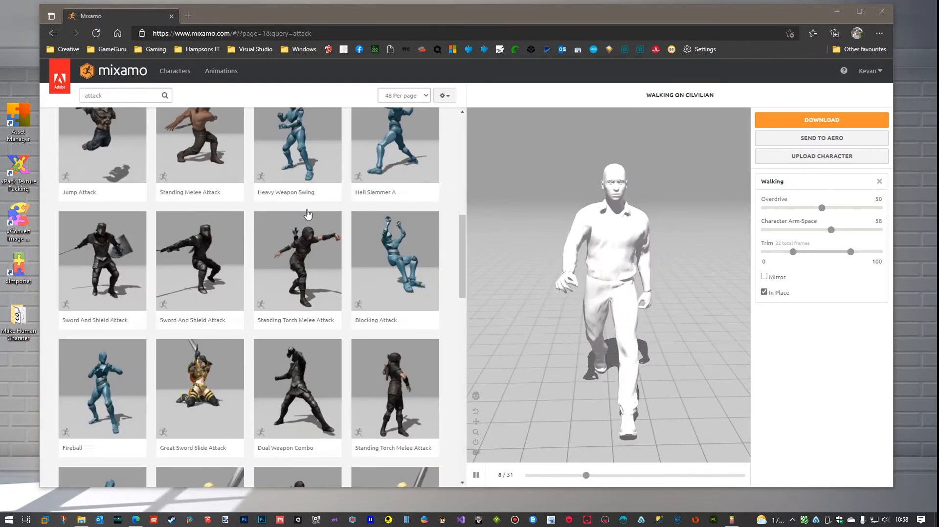
pyautogui.scroll(5, 307, 214)
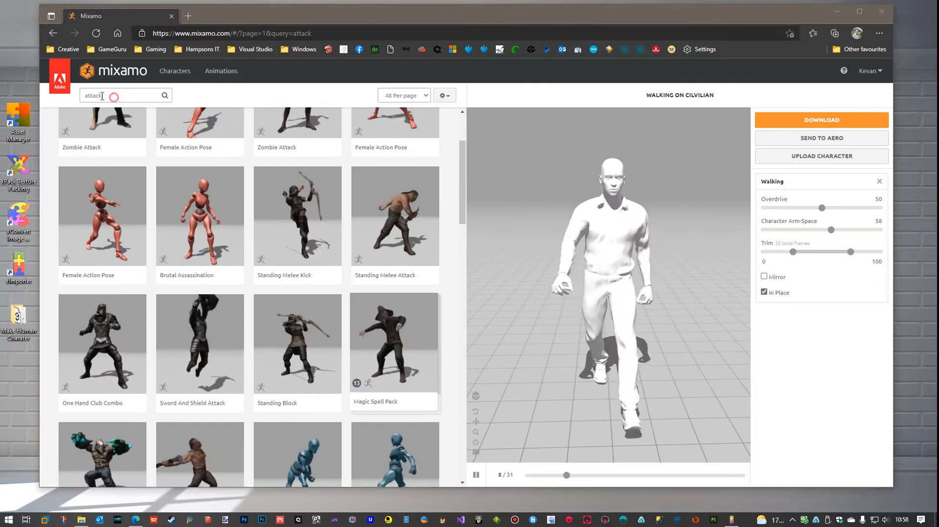
# Search the animations for "punch" and apply the Hook Punch animation to the Cilvilian character
pyautogui.moveTo(113, 95); pyautogui.dragTo(67, 100)
pyautogui.write('pu')
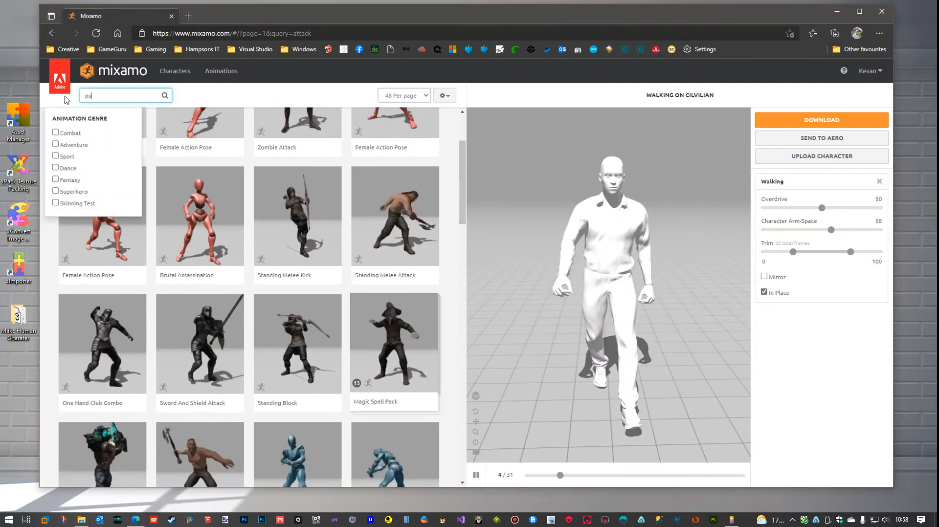
pyautogui.write('nch')
pyautogui.press('Return')
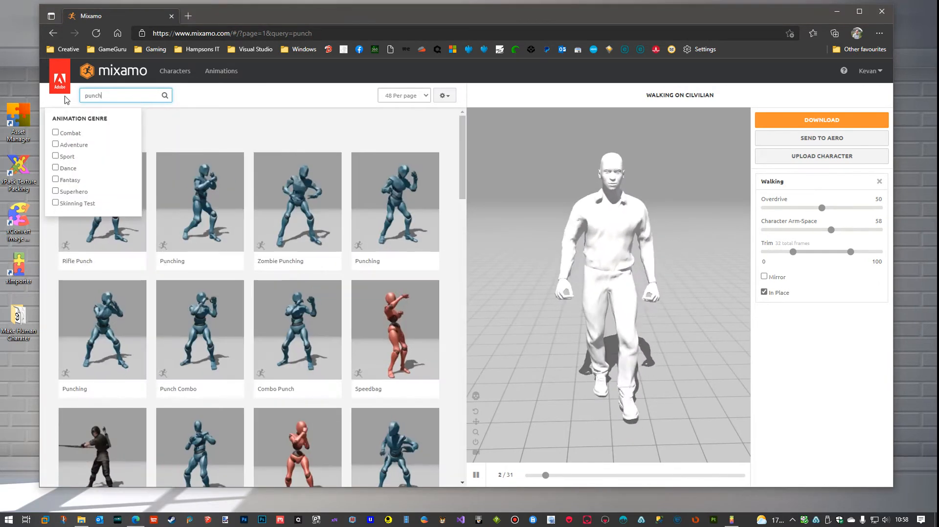
pyautogui.scroll(-7, 354, 238)
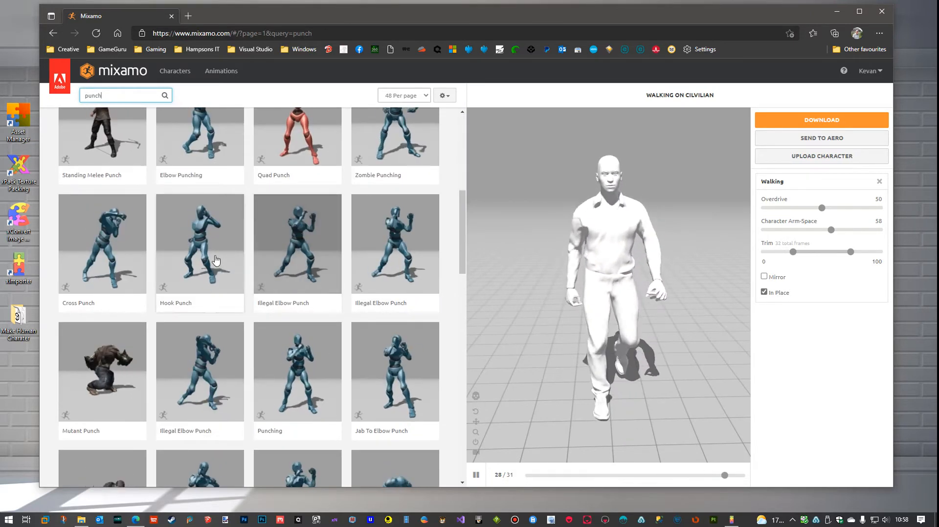
pyautogui.click(205, 256)
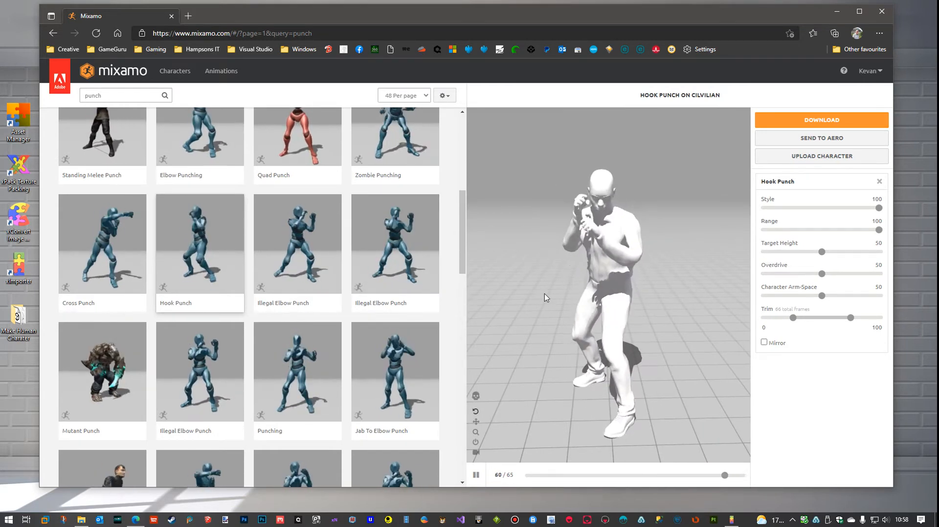
# Turn on Mirror for the Hook Punch animation and consult the Attack frame count in the Civilian Animation List.txt notes
pyautogui.moveTo(563, 292); pyautogui.dragTo(587, 294)
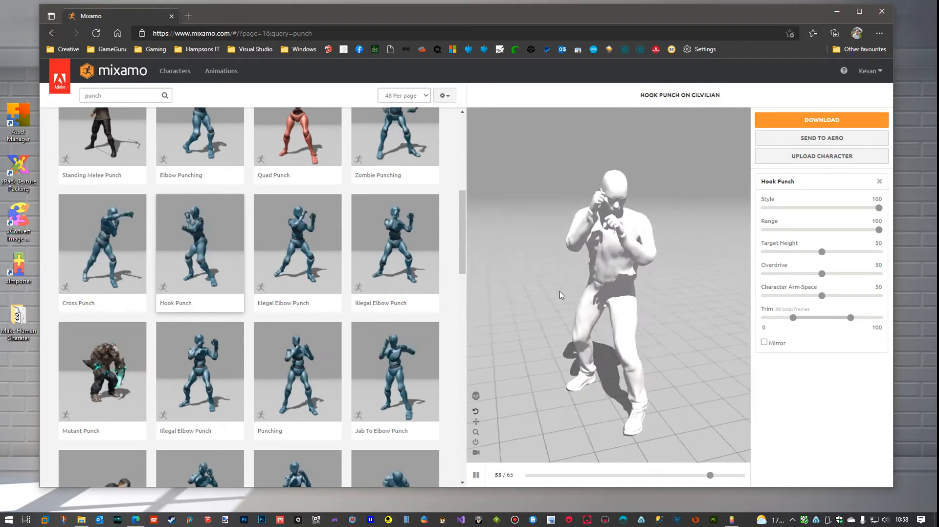
pyautogui.click(764, 342)
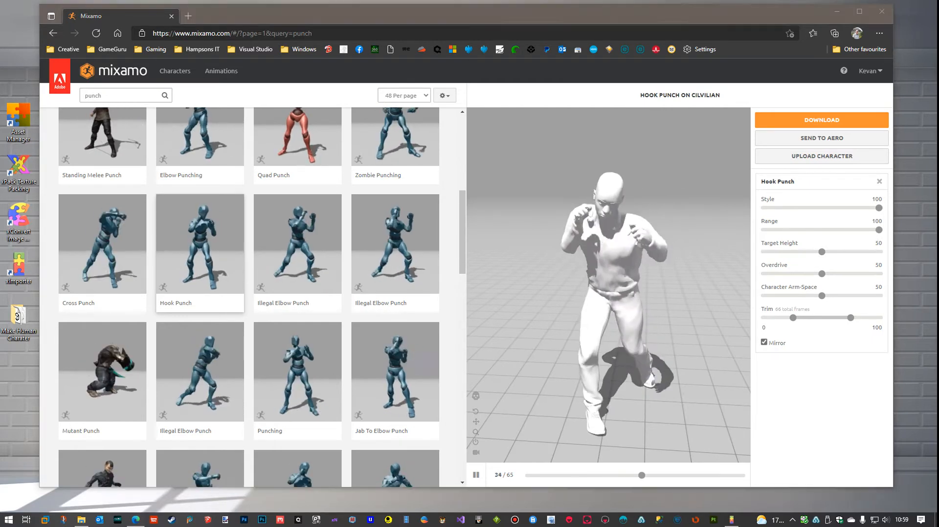
pyautogui.moveTo(938, 87); pyautogui.dragTo(782, 105)
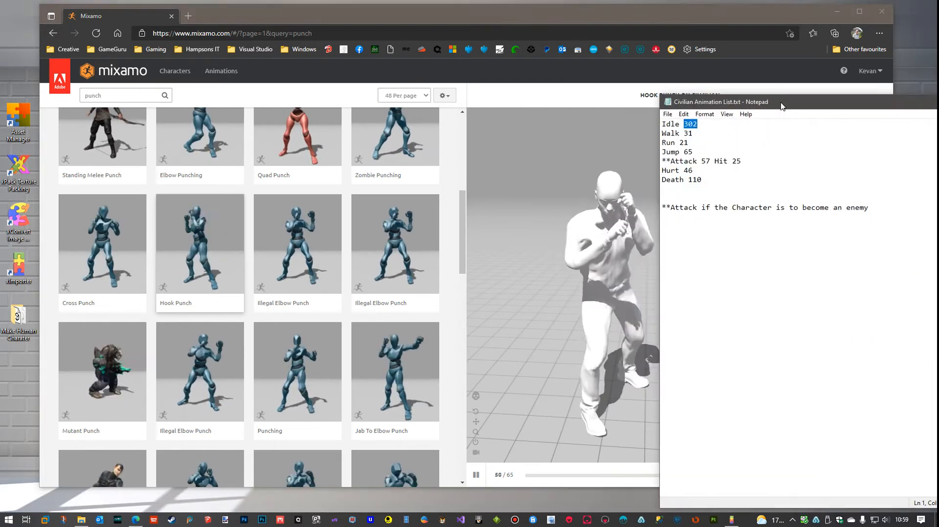
pyautogui.doubleClick(705, 161)
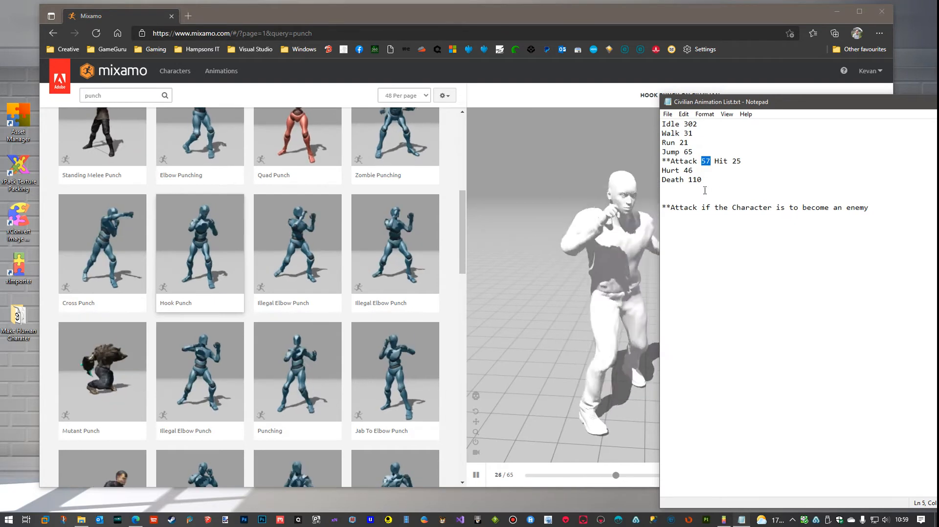
pyautogui.moveTo(812, 108); pyautogui.dragTo(938, 103)
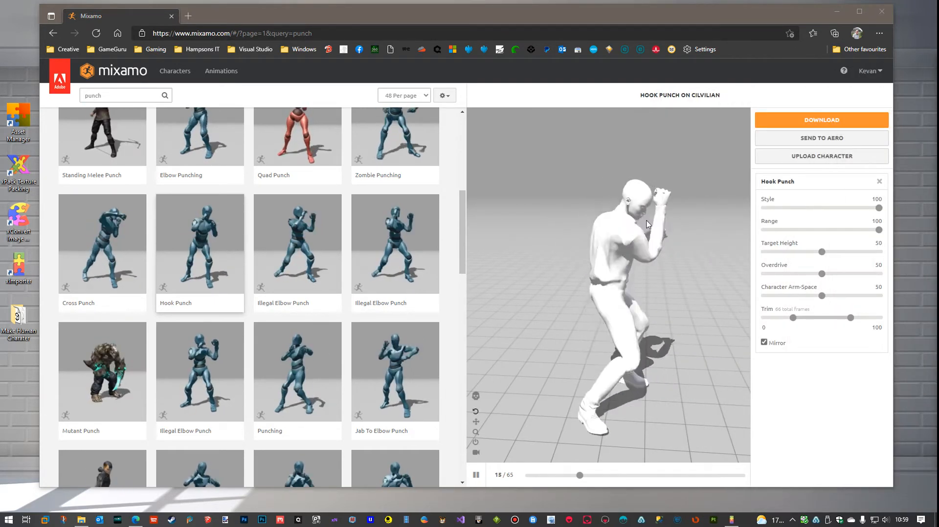
# Pause the Hook Punch preview at frame 31, try 31 as the Attack line's Hit value in the notes, and undo it
pyautogui.click(475, 475)
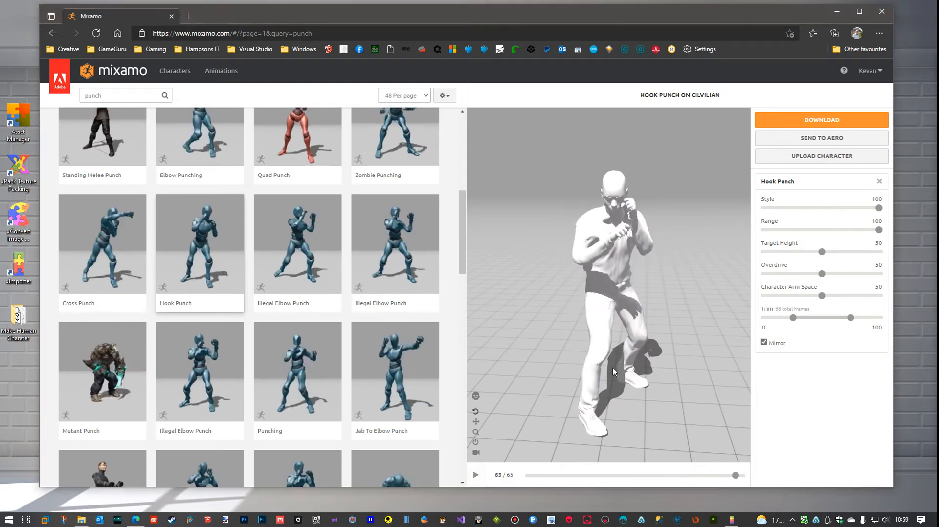
pyautogui.moveTo(734, 477); pyautogui.dragTo(630, 483)
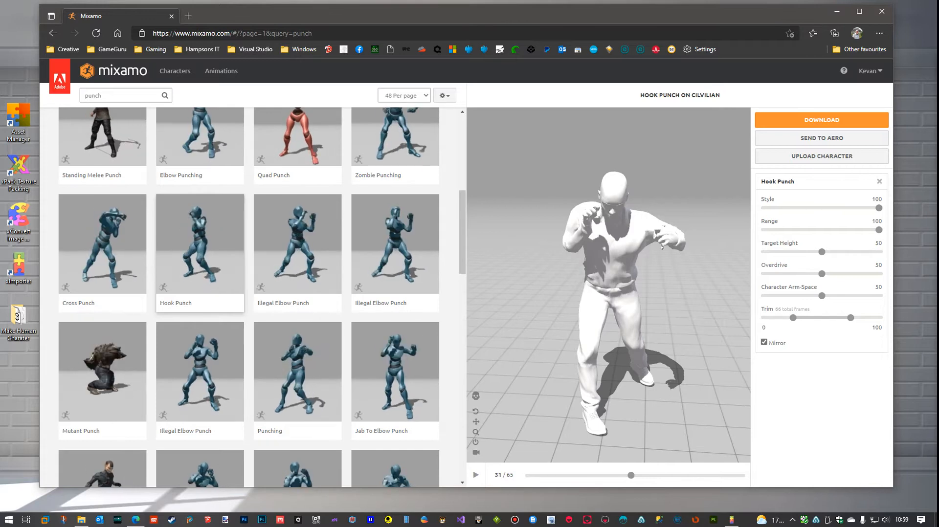
pyautogui.hotkey('alt', 'Tab')
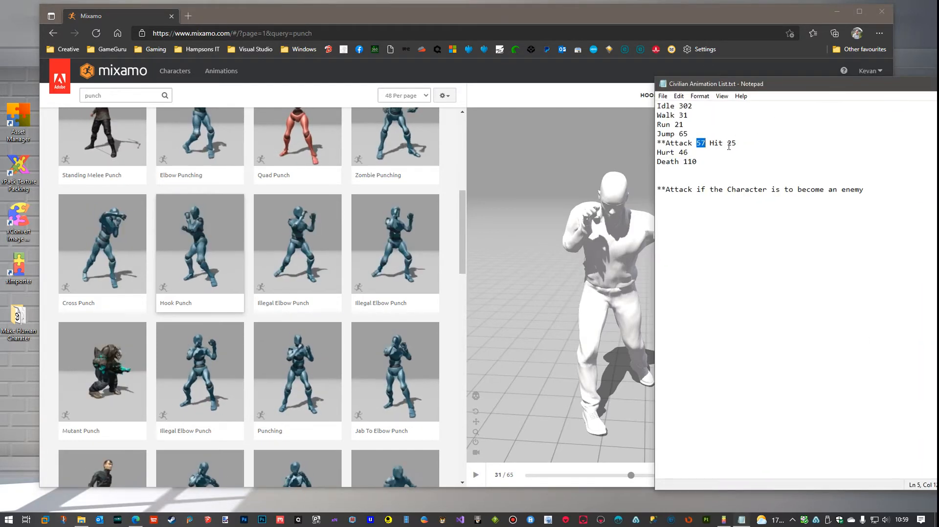
pyautogui.moveTo(727, 145); pyautogui.dragTo(747, 145)
pyautogui.write('31')
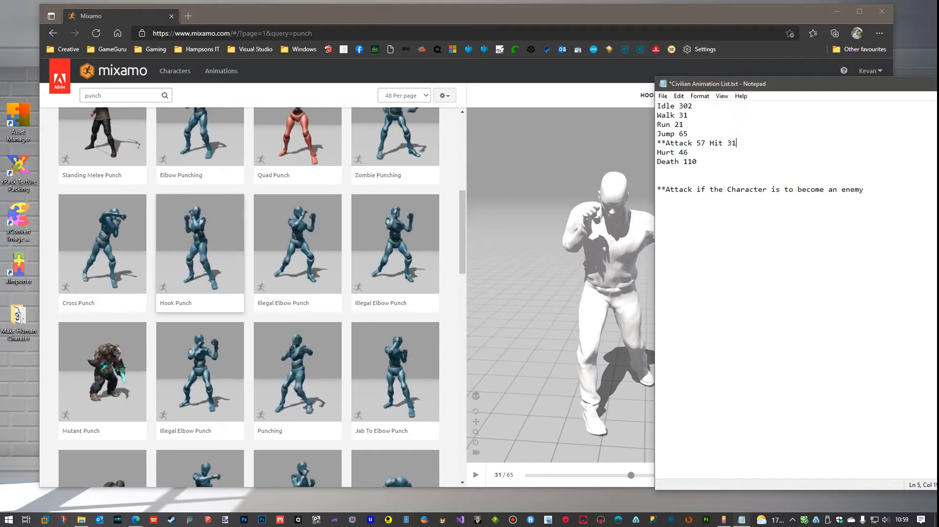
pyautogui.hotkey('ctrl', 'z')
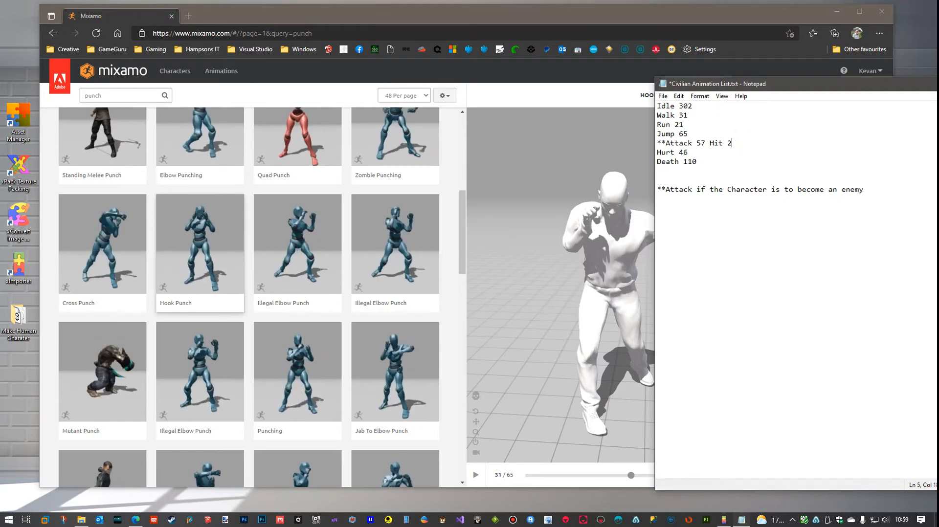
pyautogui.moveTo(884, 86); pyautogui.dragTo(938, 87)
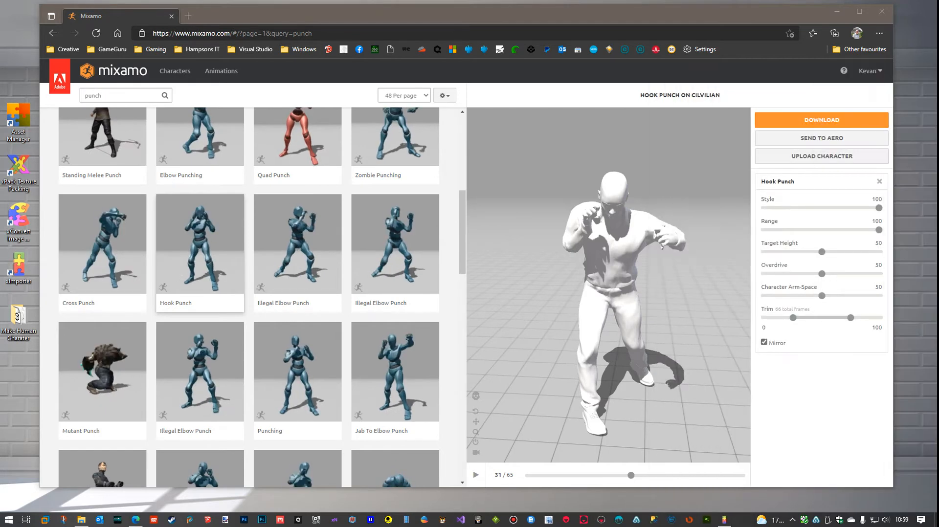
pyautogui.click(475, 475)
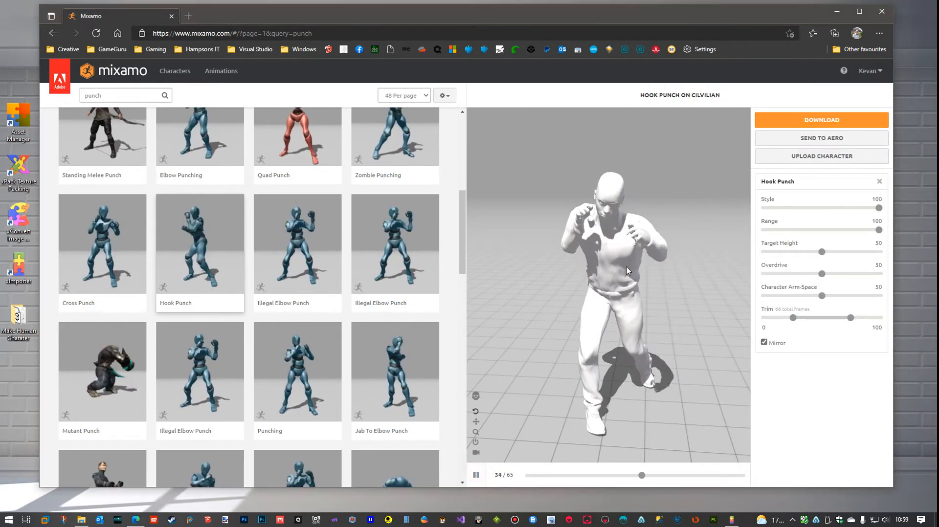
# Set the skin option to Without Skin in the Hook Punch download settings, and cancel without downloading
pyautogui.click(810, 122)
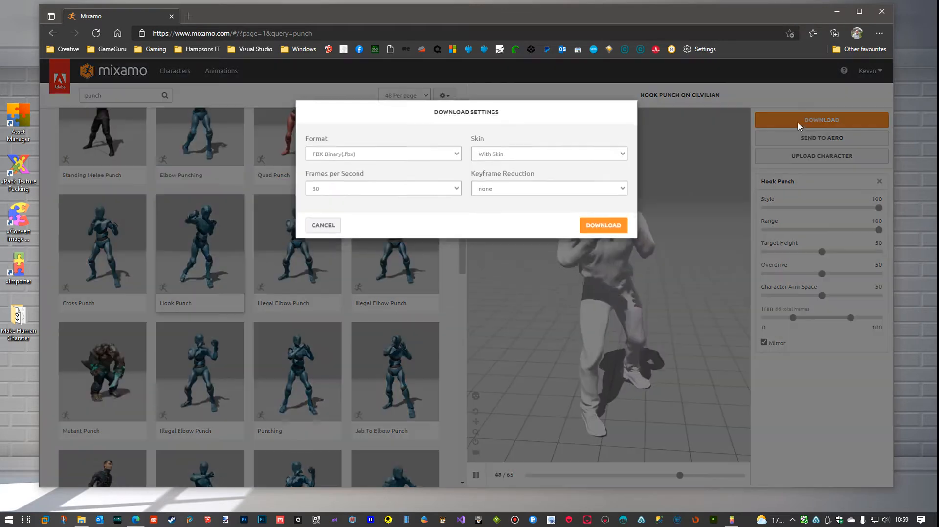
pyautogui.click(620, 160)
pyautogui.click(503, 181)
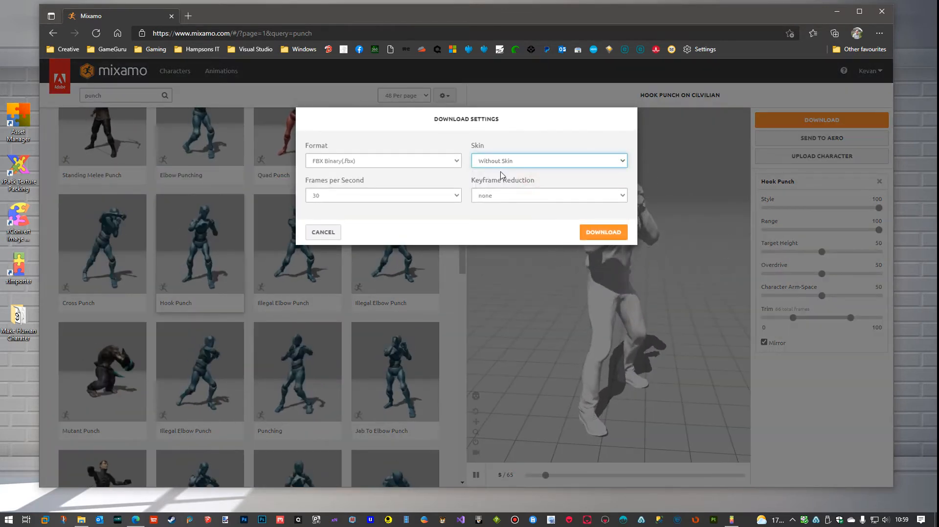
pyautogui.click(322, 234)
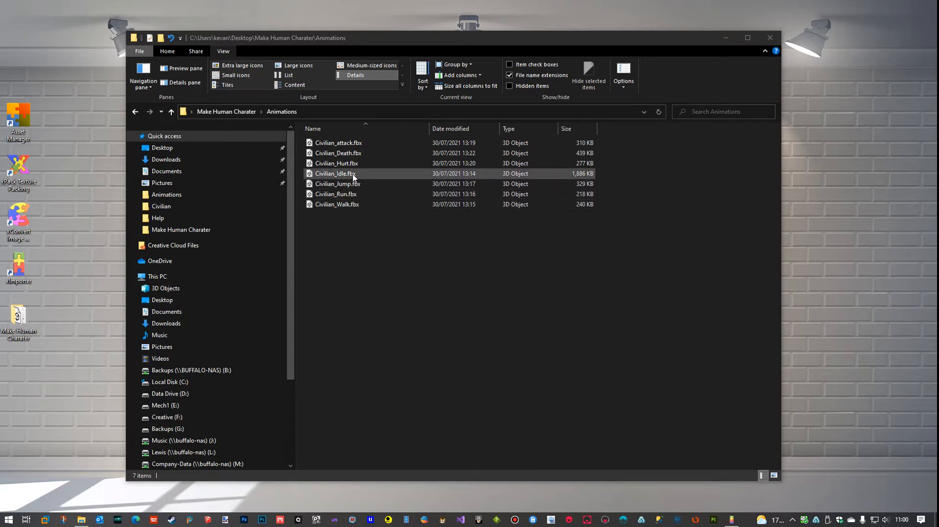
# Switch to GameGuru and import the model Civilian_Idle.fbx from the desktop's Make Human Charater\Animations folder
pyautogui.click(154, 520)
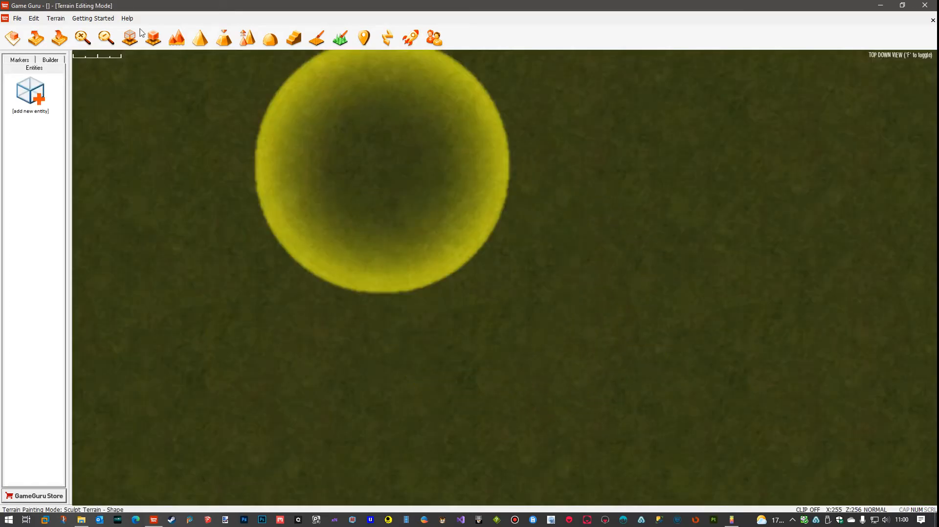
pyautogui.click(17, 18)
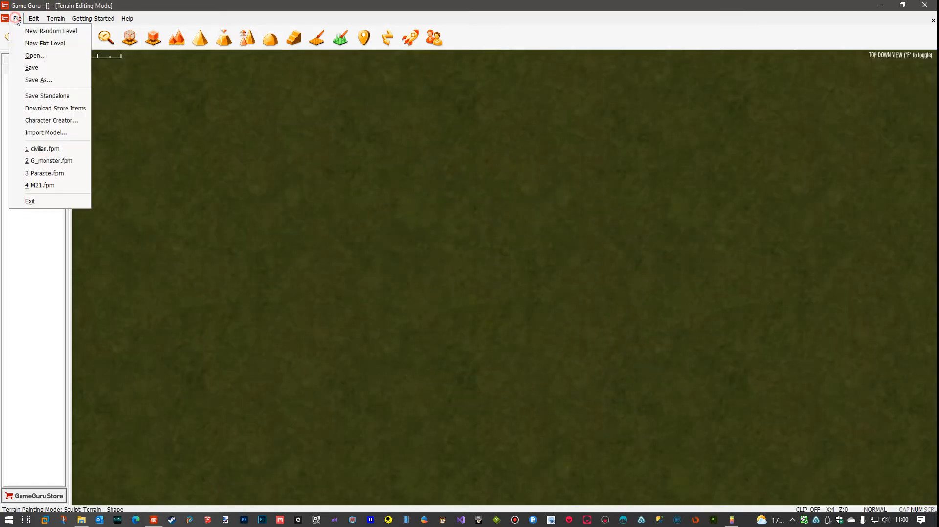
pyautogui.click(46, 133)
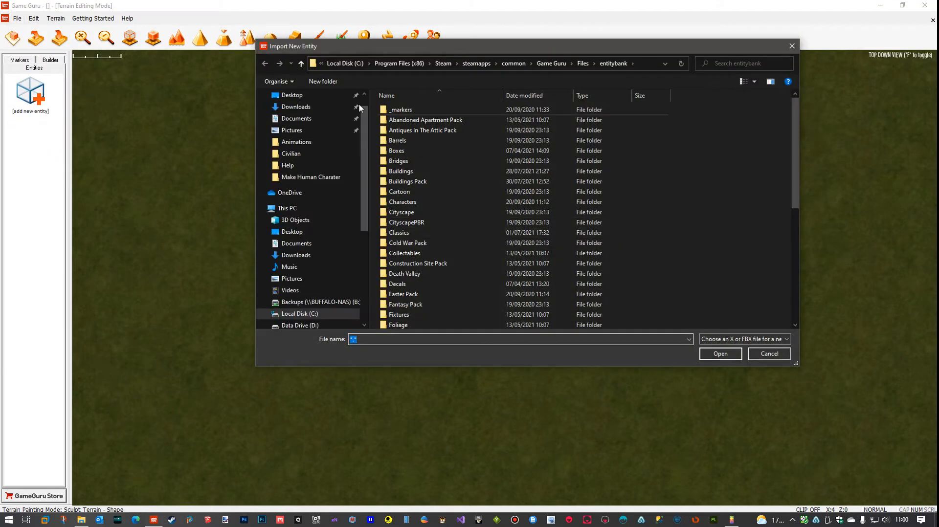
pyautogui.click(292, 231)
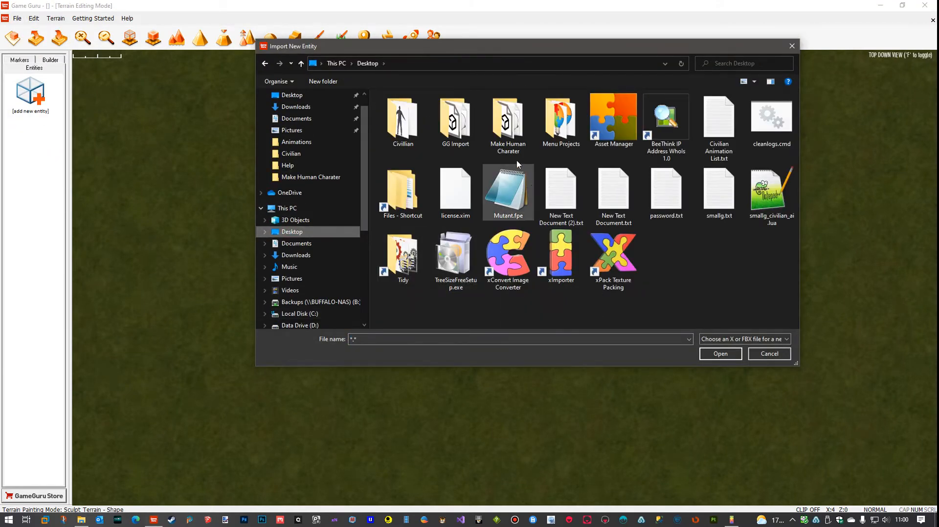
pyautogui.doubleClick(508, 123)
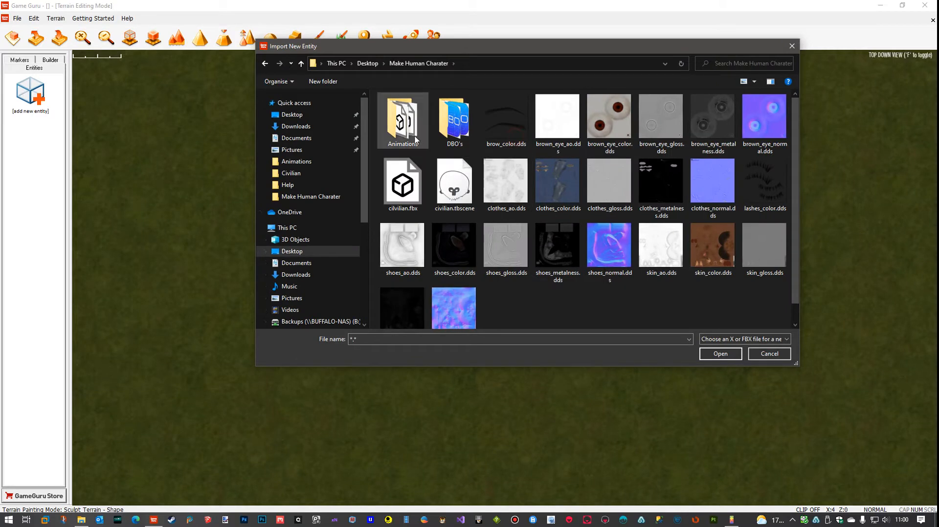
pyautogui.doubleClick(402, 125)
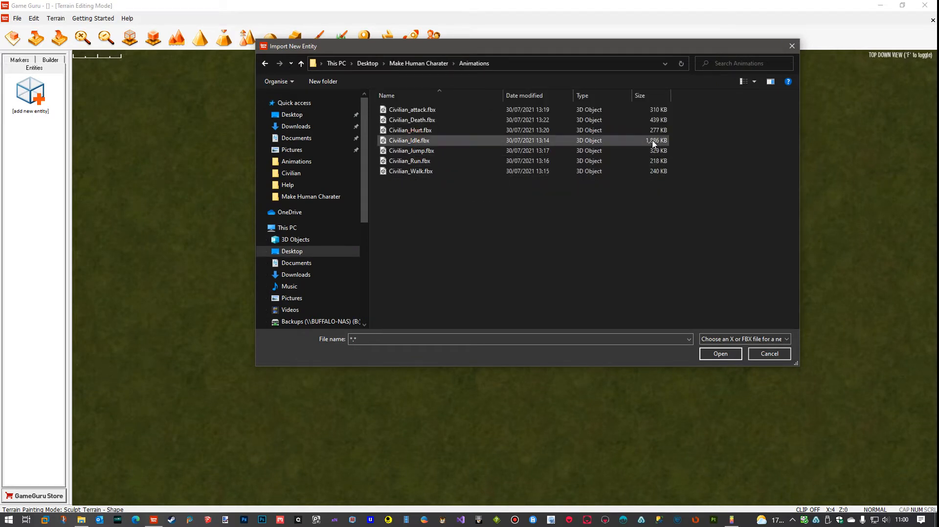
pyautogui.click(415, 142)
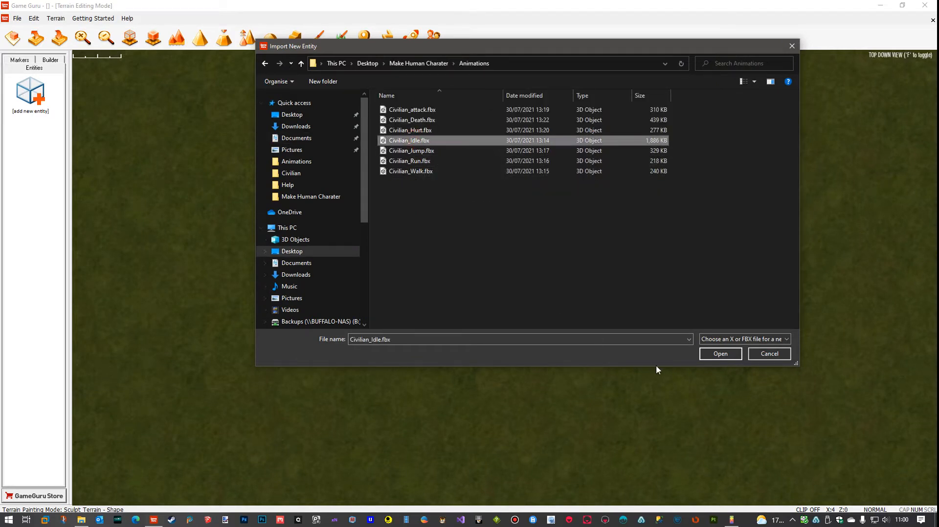
pyautogui.click(712, 353)
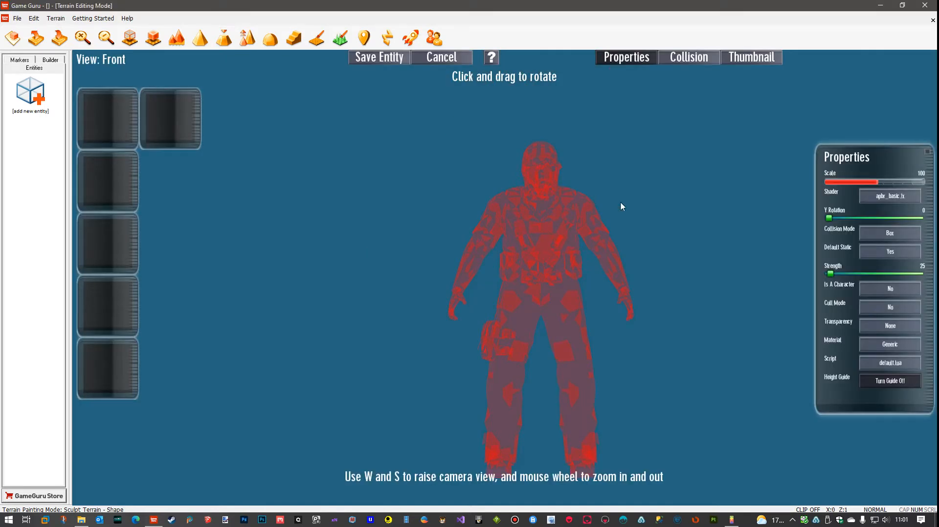
# Set the model's shader to apbr_anim.fx and load skin_color.dds from the Make Human Charater folder into the skin texture slot
pyautogui.click(886, 197)
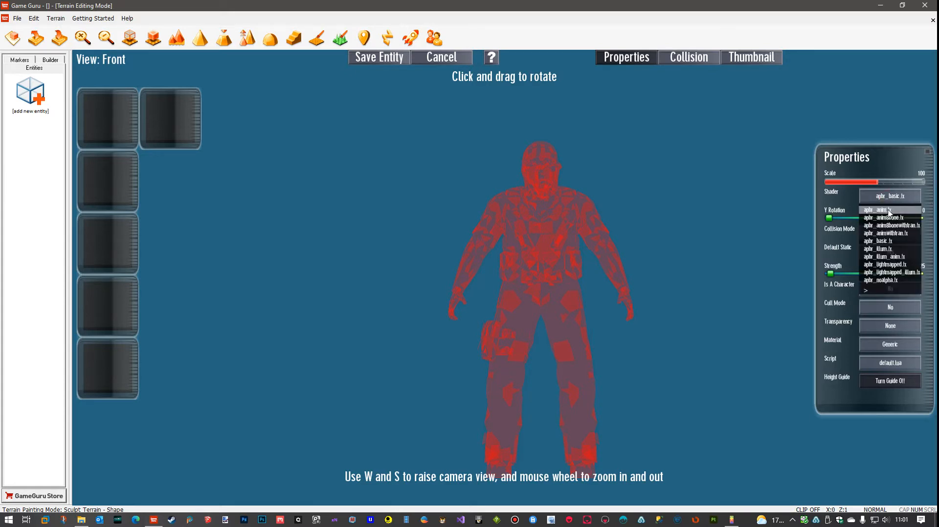
pyautogui.click(889, 213)
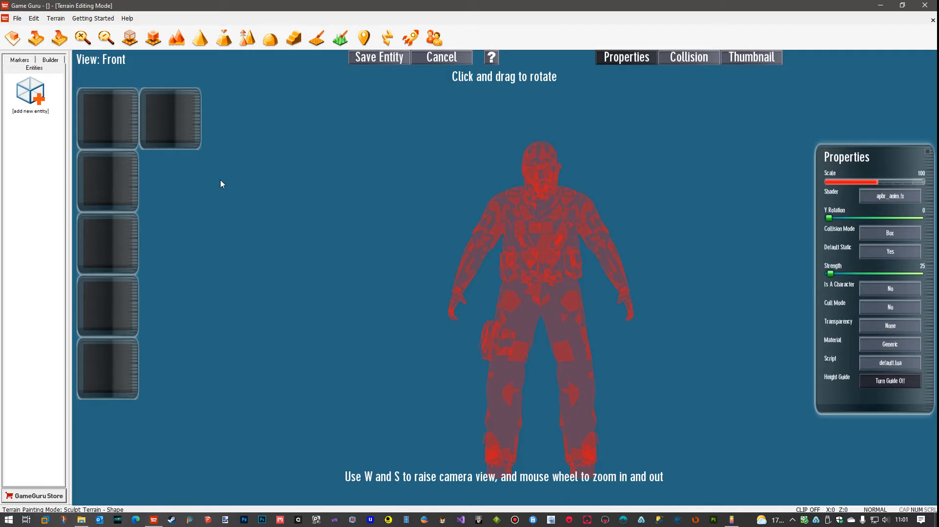
pyautogui.click(115, 184)
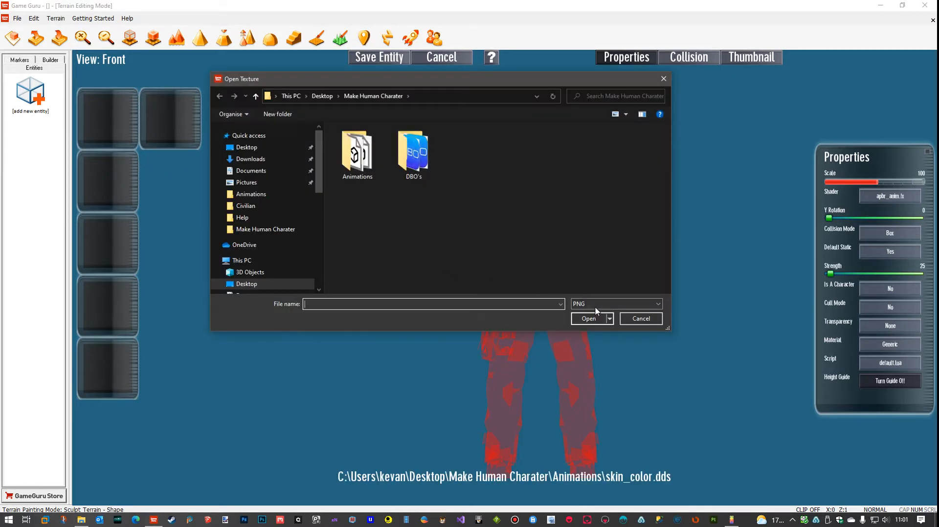
pyautogui.click(596, 310)
pyautogui.click(592, 322)
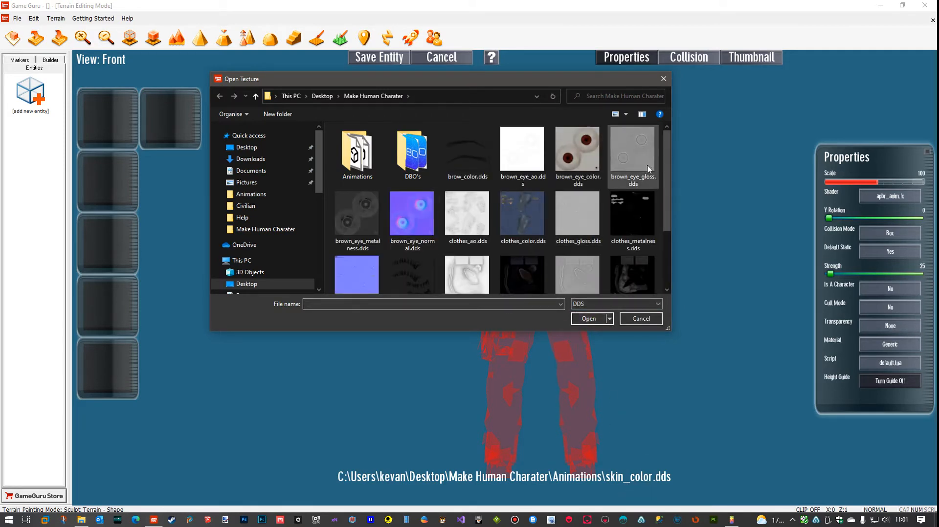
pyautogui.scroll(-2, 587, 220)
pyautogui.click(490, 276)
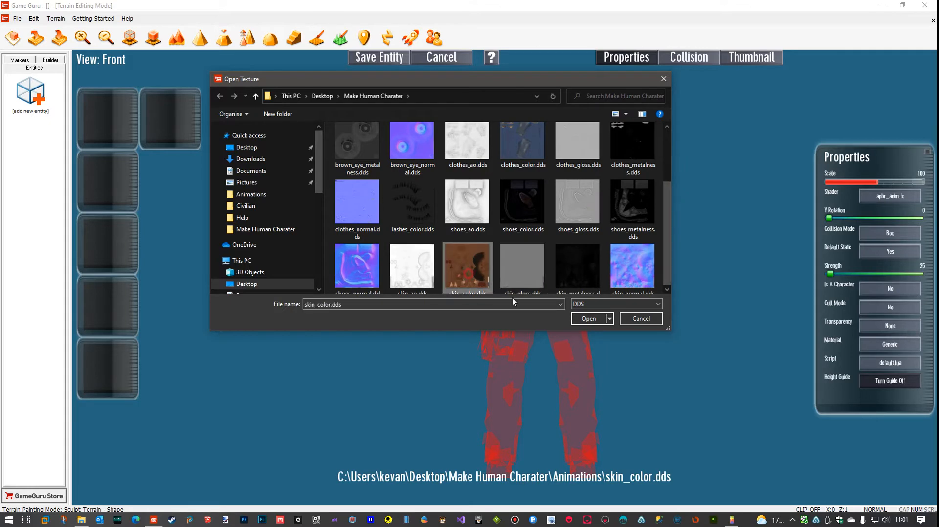
pyautogui.click(589, 318)
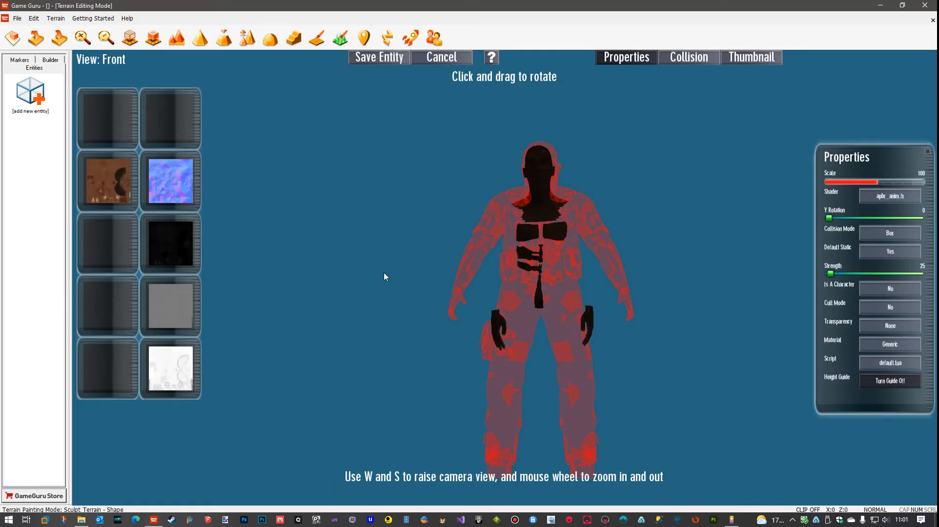
# Load shoes_color.dds from the Make Human Charater folder into the empty shoes texture slot
pyautogui.click(108, 131)
pyautogui.click(592, 307)
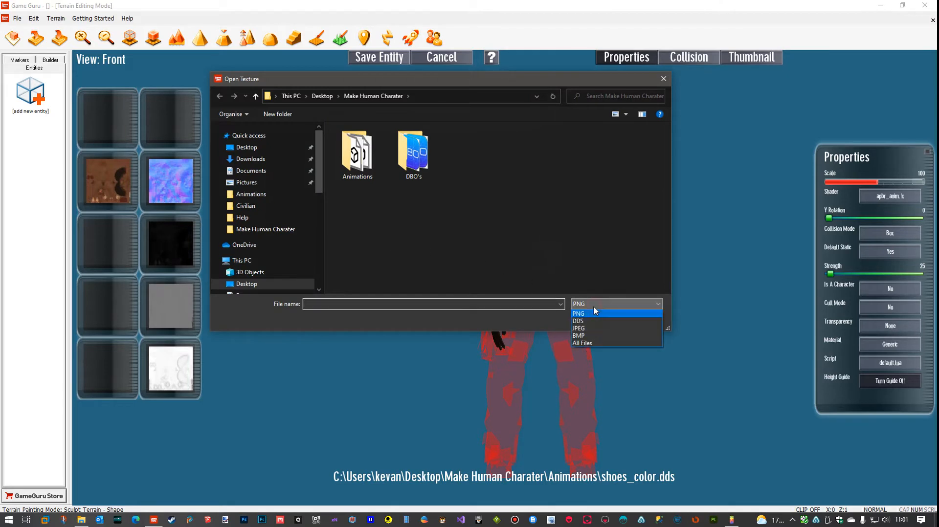
pyautogui.click(589, 321)
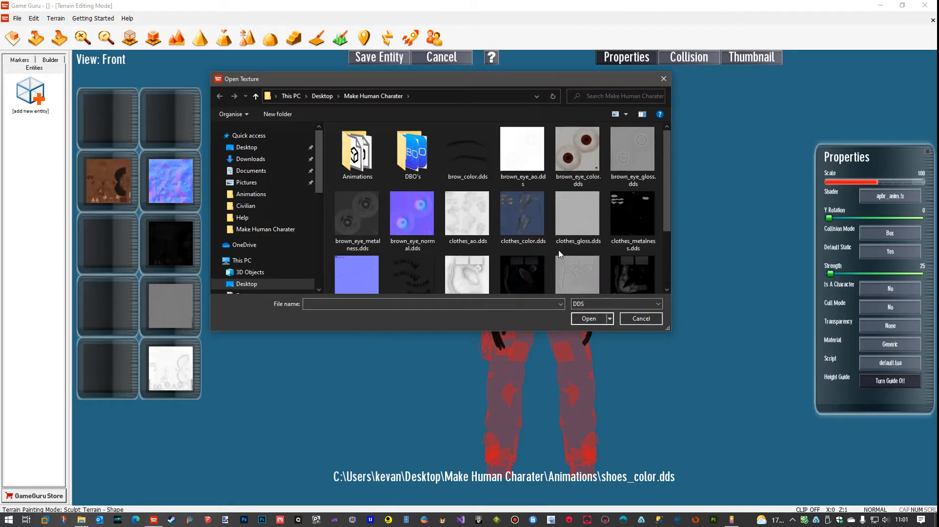
pyautogui.scroll(-1, 561, 253)
pyautogui.click(543, 257)
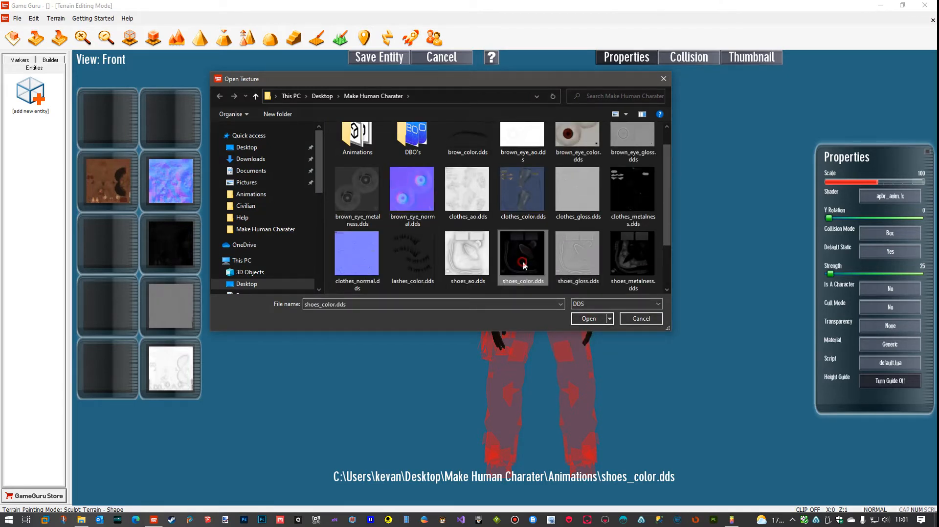
pyautogui.click(588, 318)
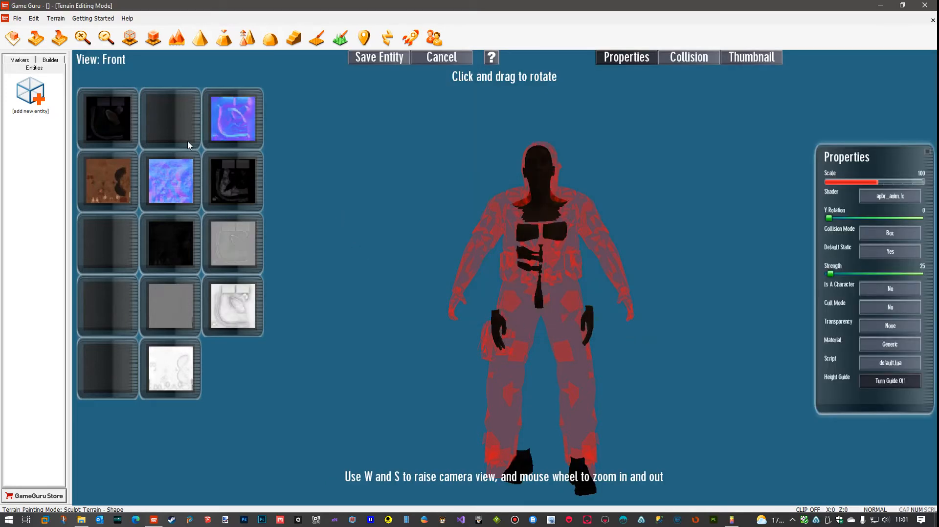
# Load brow_color.dds from the Make Human Charater folder into the empty eyebrow texture slot
pyautogui.click(174, 131)
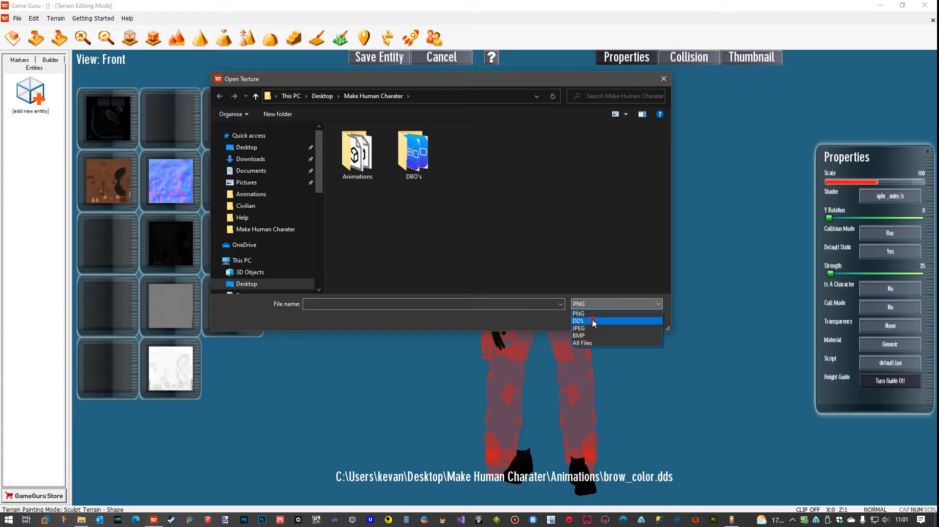
pyautogui.click(594, 321)
pyautogui.click(469, 167)
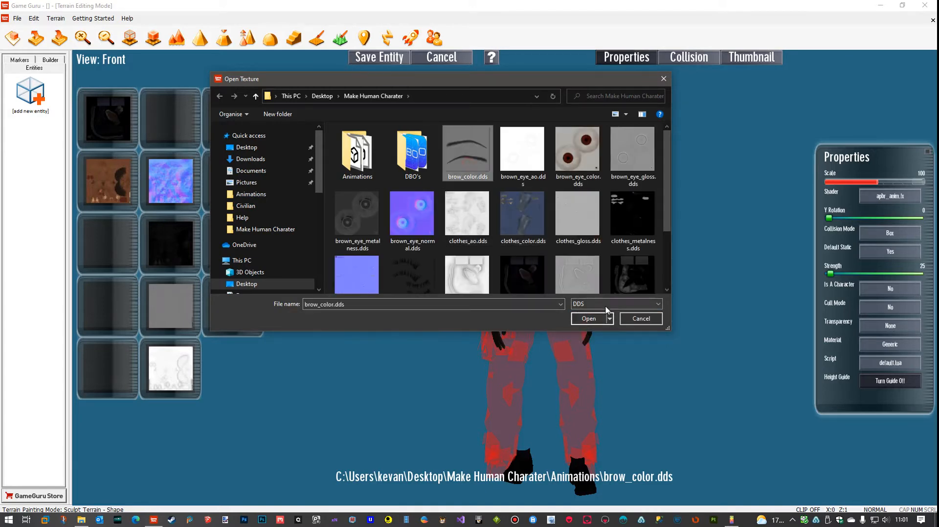
pyautogui.click(597, 318)
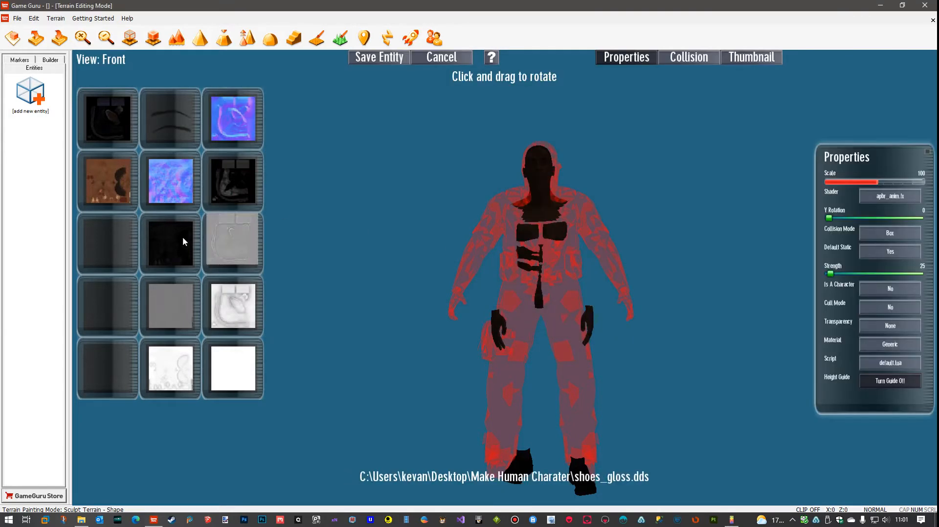
# Load clothes_color.dds from the Make Human Charater folder into the empty clothes texture slot
pyautogui.click(109, 248)
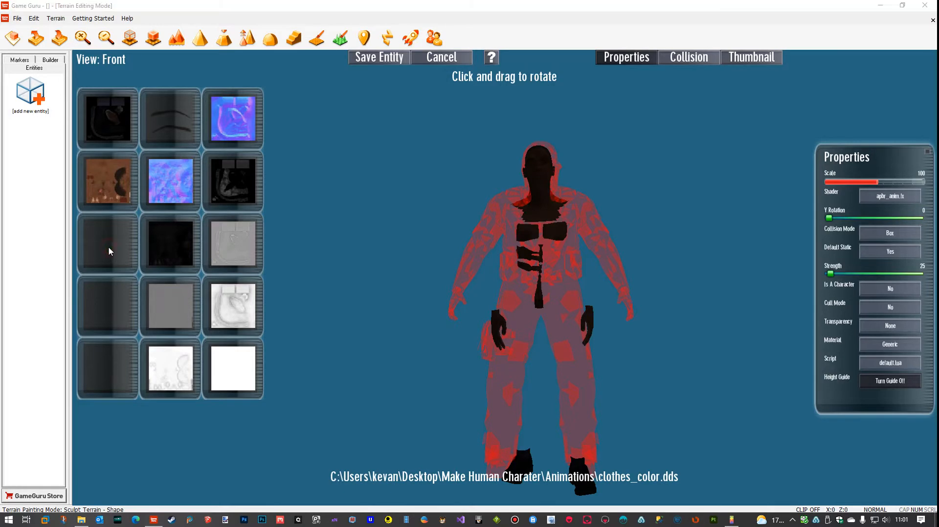
pyautogui.click(590, 303)
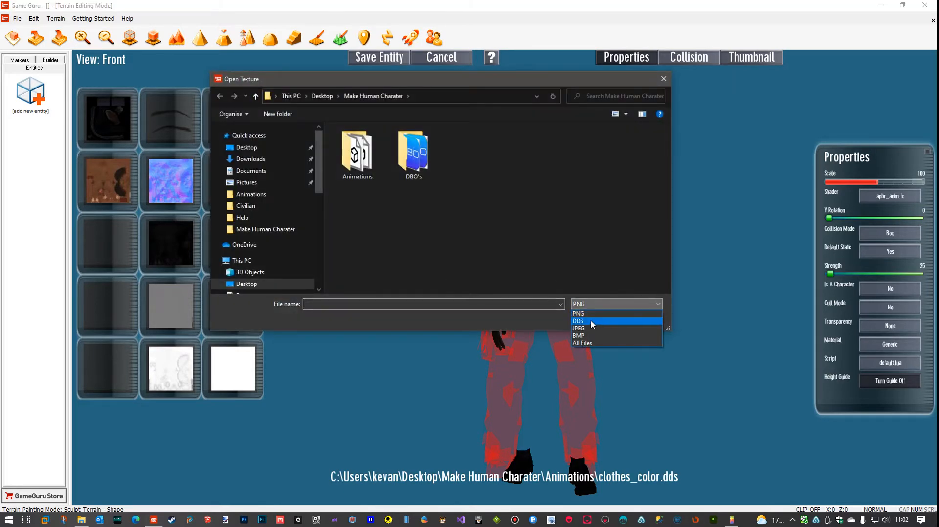
pyautogui.click(590, 321)
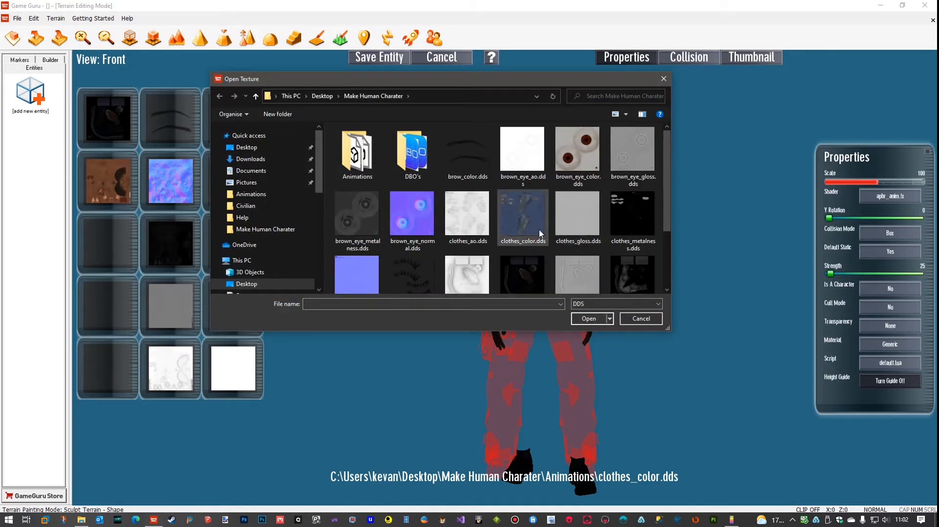
pyautogui.click(533, 225)
pyautogui.click(583, 321)
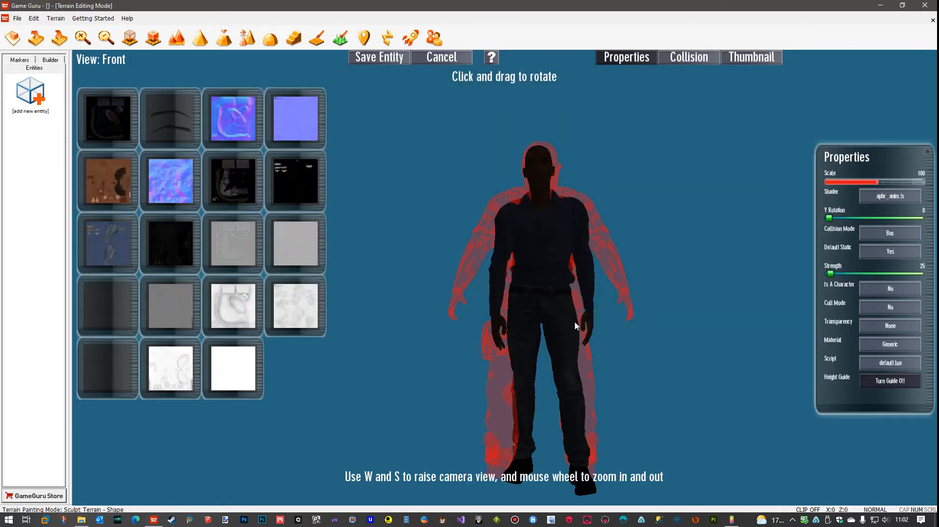
# Load brown_eye_color.dds from the Make Human Charater folder into the empty eye texture slot
pyautogui.click(108, 315)
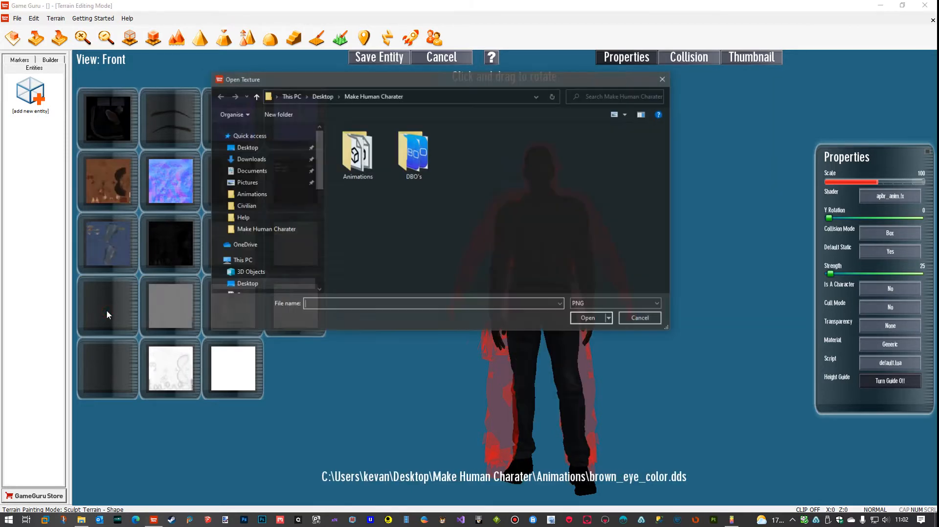
pyautogui.click(605, 304)
pyautogui.click(590, 321)
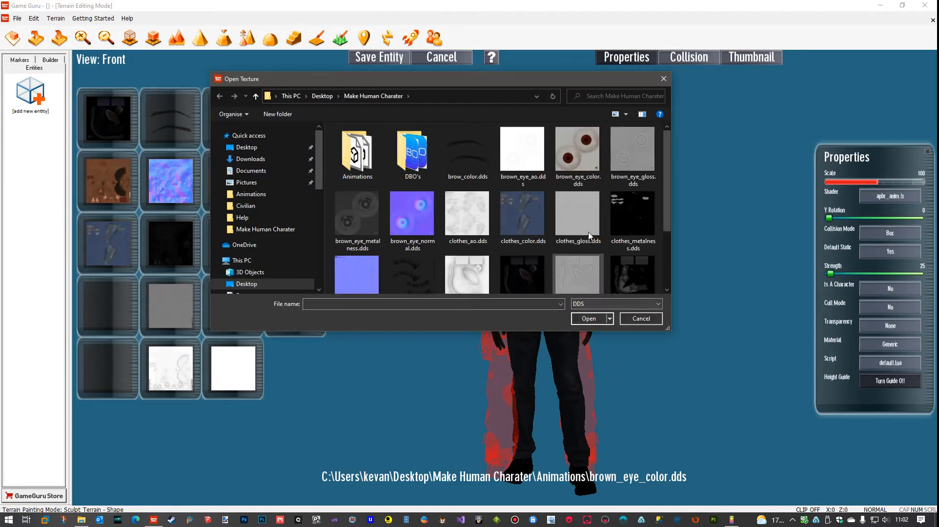
pyautogui.click(577, 154)
pyautogui.click(587, 319)
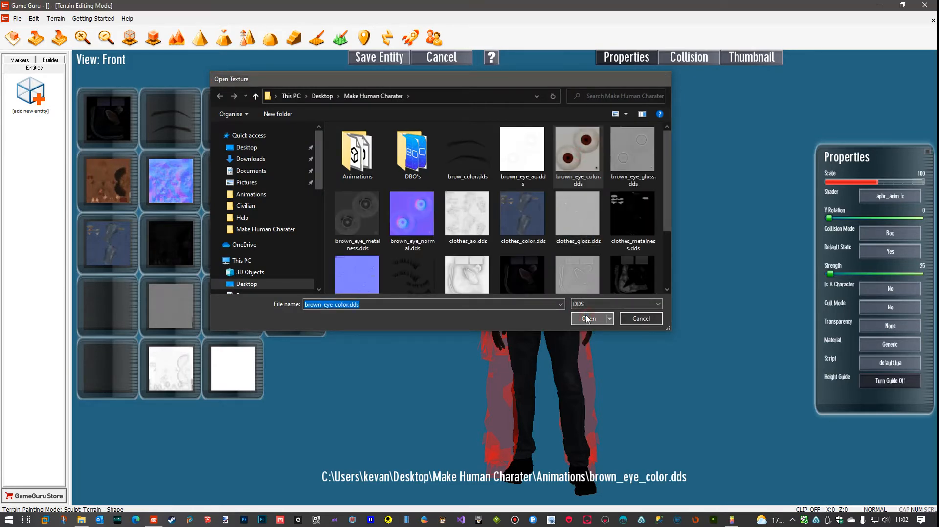
# Load lashes_color.dds from the Make Human Charater folder into the last empty texture slot for the eyelashes
pyautogui.click(113, 368)
pyautogui.click(603, 304)
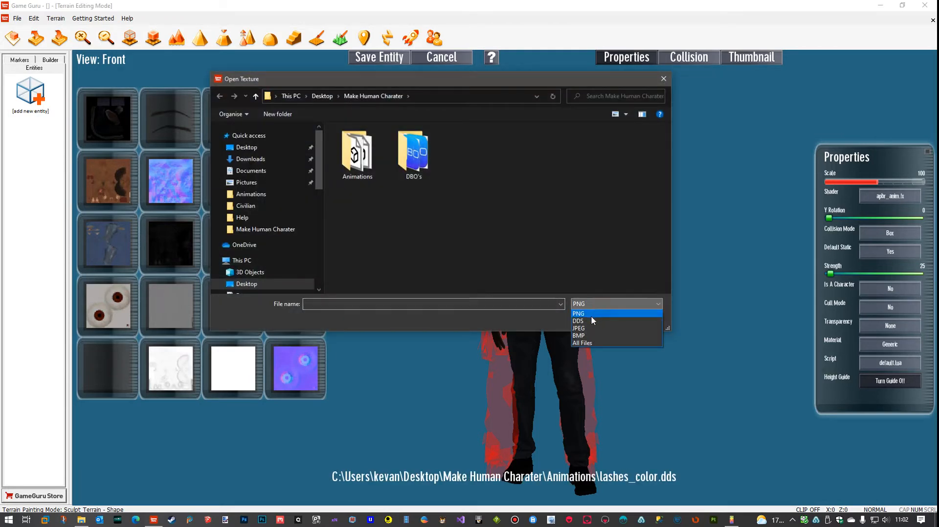
pyautogui.click(591, 315)
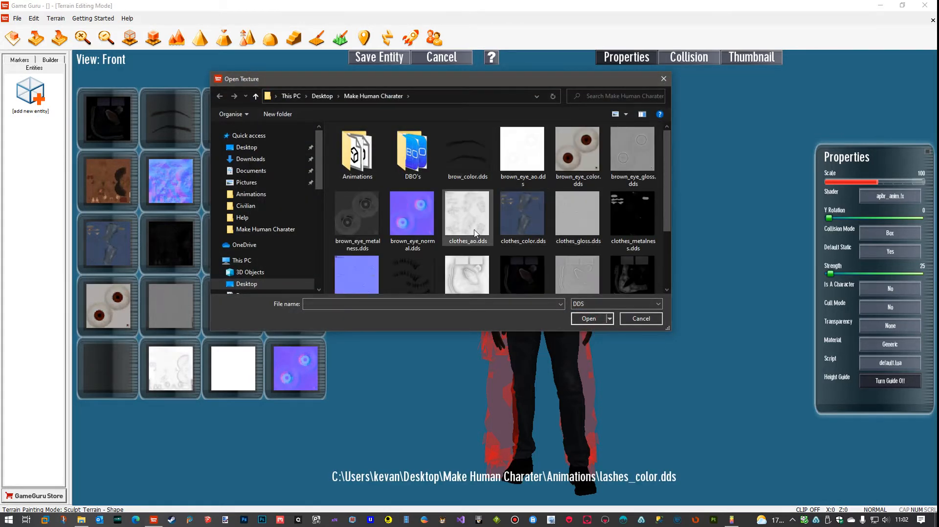
pyautogui.scroll(-1, 484, 206)
pyautogui.click(412, 255)
pyautogui.click(596, 321)
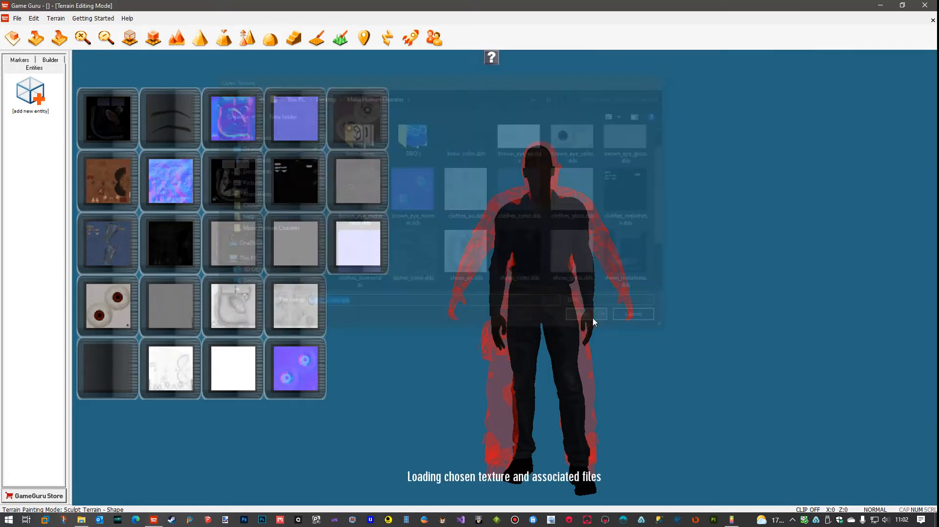
# Turn the model to a Y rotation of about 352 and save the entity as civilian in a new desktop folder named test
pyautogui.moveTo(552, 293); pyautogui.dragTo(581, 285)
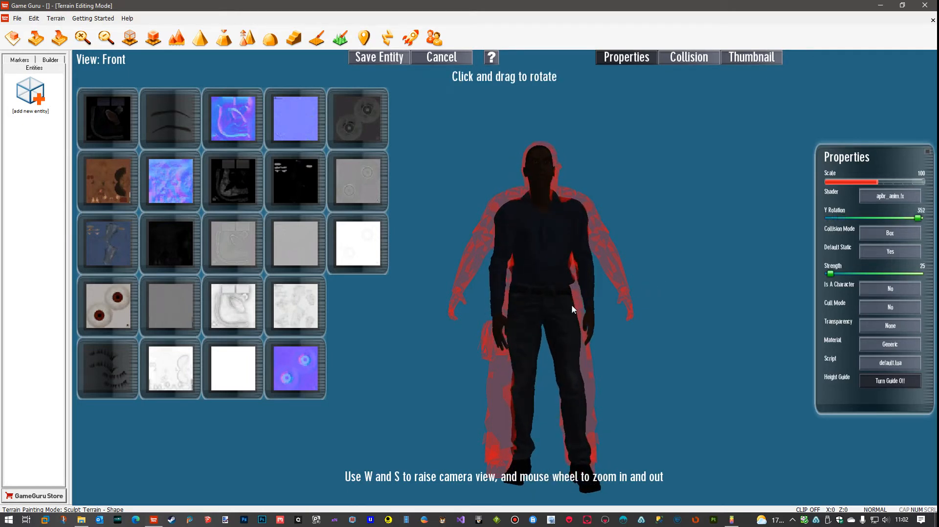
pyautogui.click(393, 58)
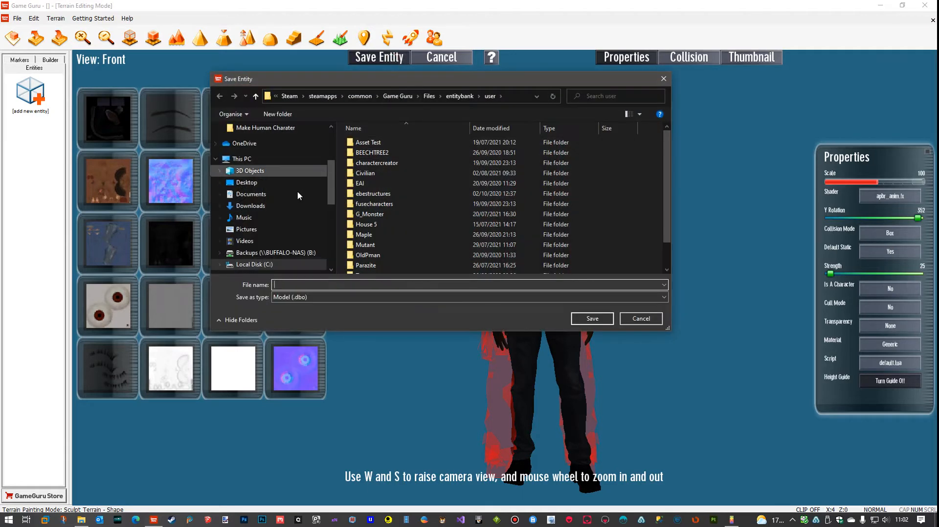
pyautogui.click(259, 182)
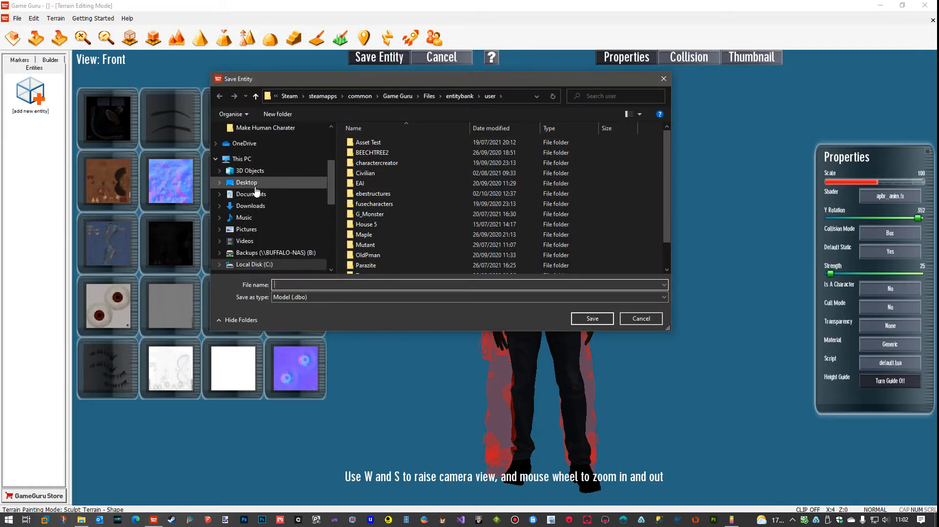
pyautogui.click(289, 117)
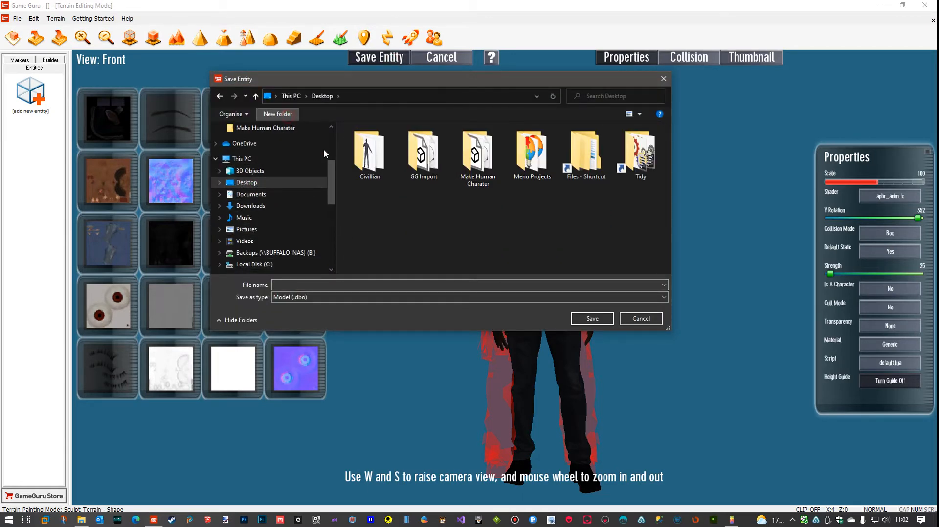
pyautogui.write('test')
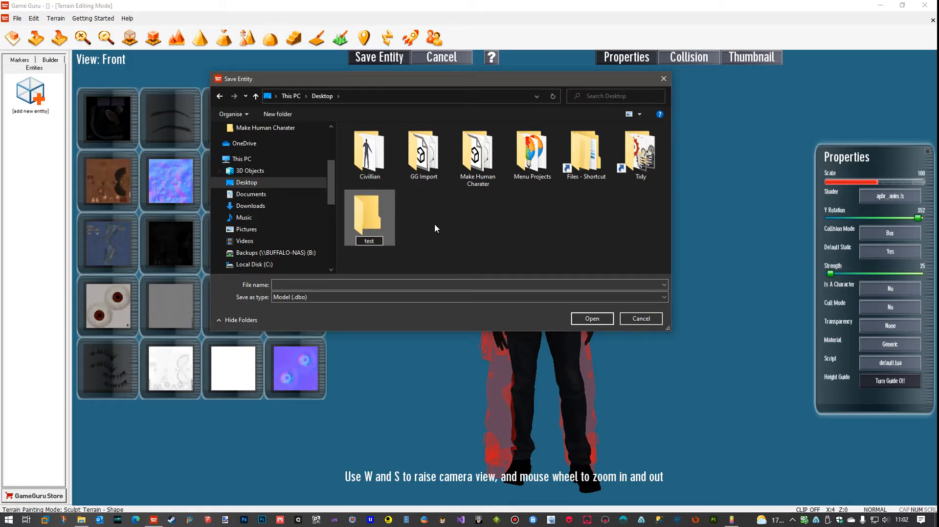
pyautogui.press('Return')
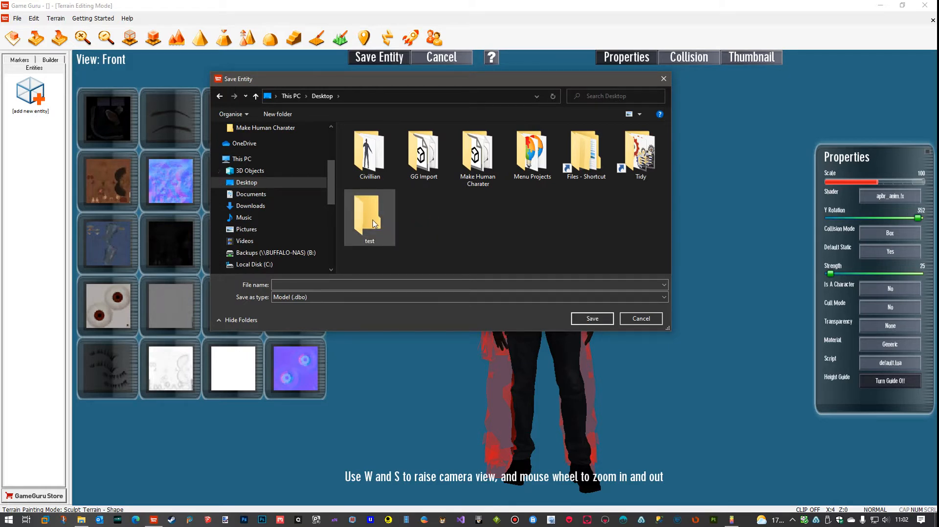
pyautogui.doubleClick(362, 228)
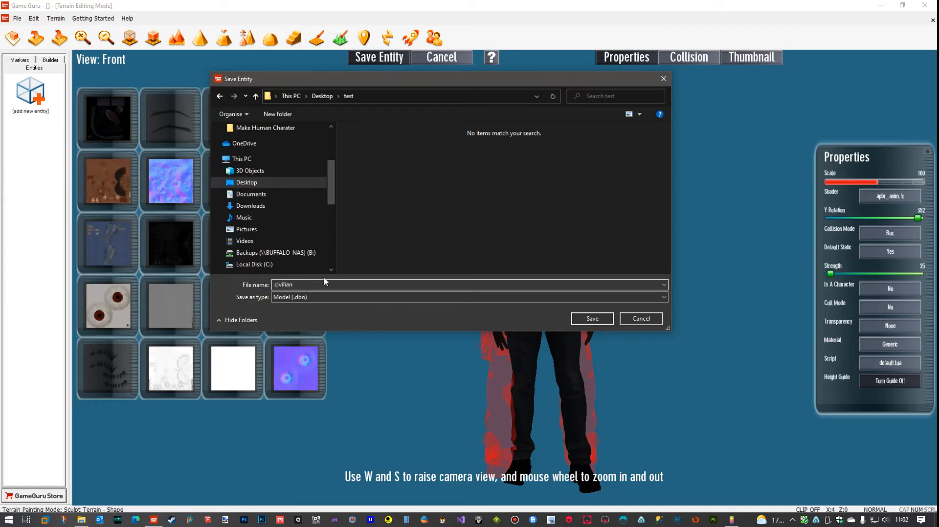
pyautogui.click(591, 318)
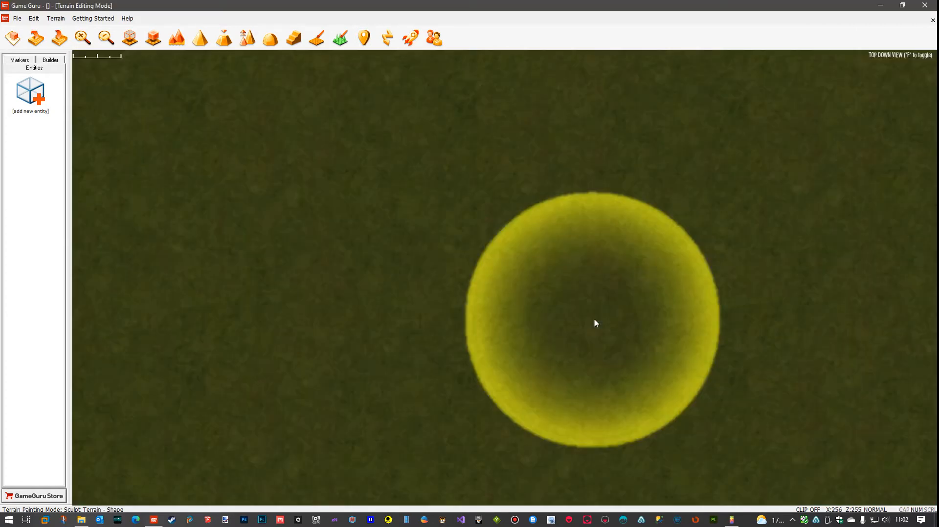
# Switch to the desktop's test folder, open civilian.fpe in Notepad, and examine its texture and effect entries
pyautogui.click(878, 6)
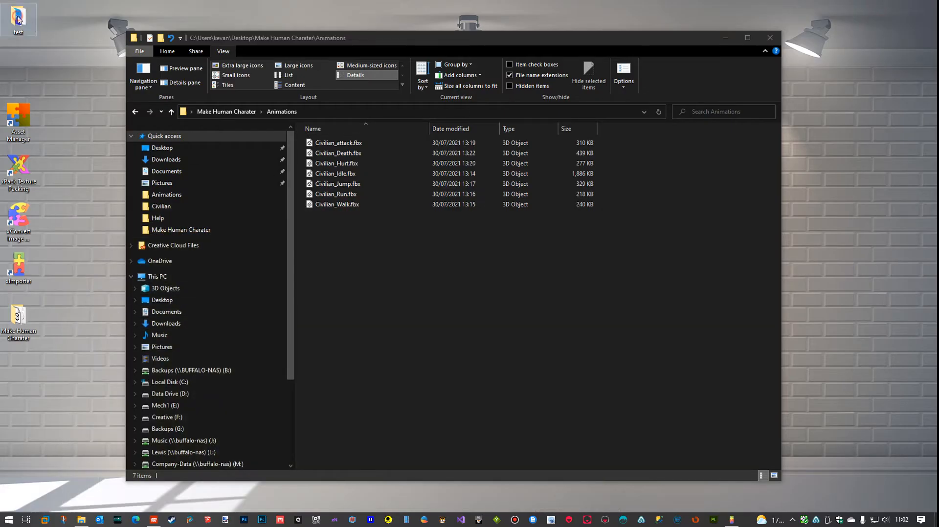
pyautogui.doubleClick(19, 19)
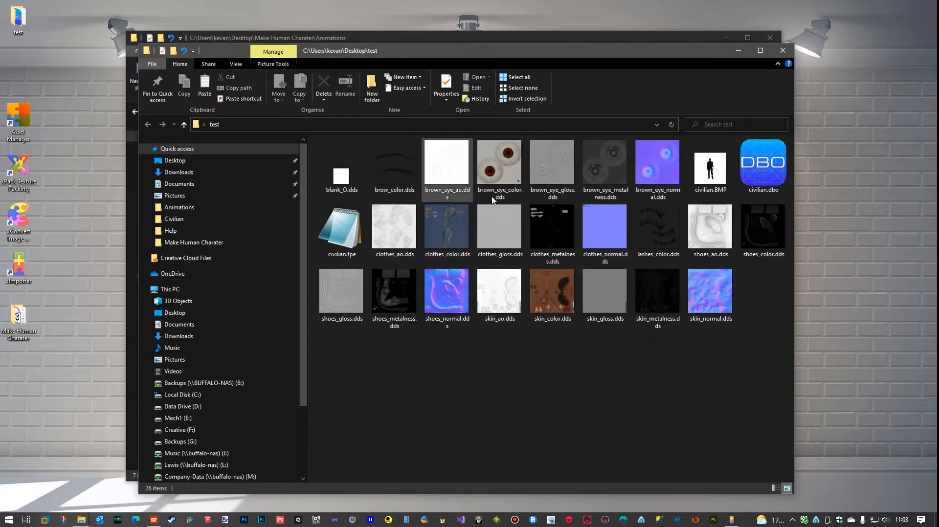
pyautogui.doubleClick(356, 251)
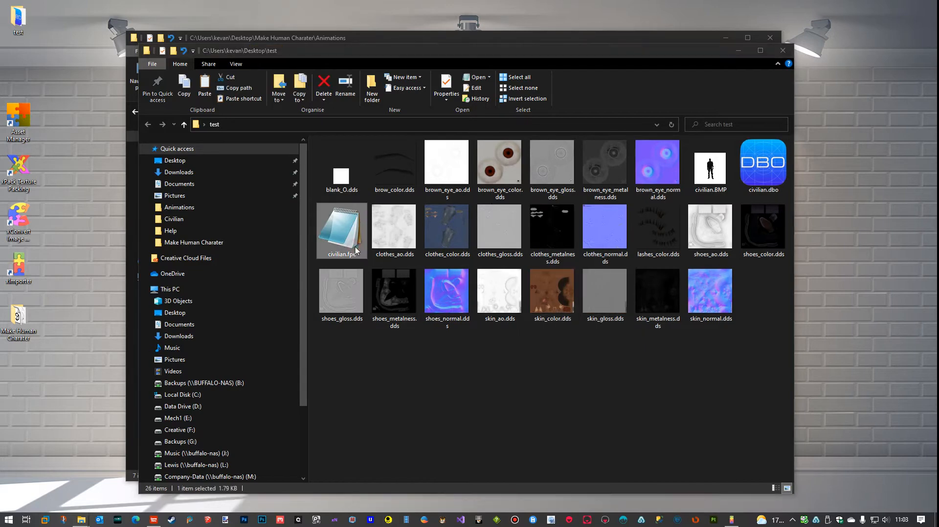
pyautogui.moveTo(938, 22); pyautogui.dragTo(593, 30)
pyautogui.scroll(-3, 630, 174)
pyautogui.scroll(-3, 630, 174)
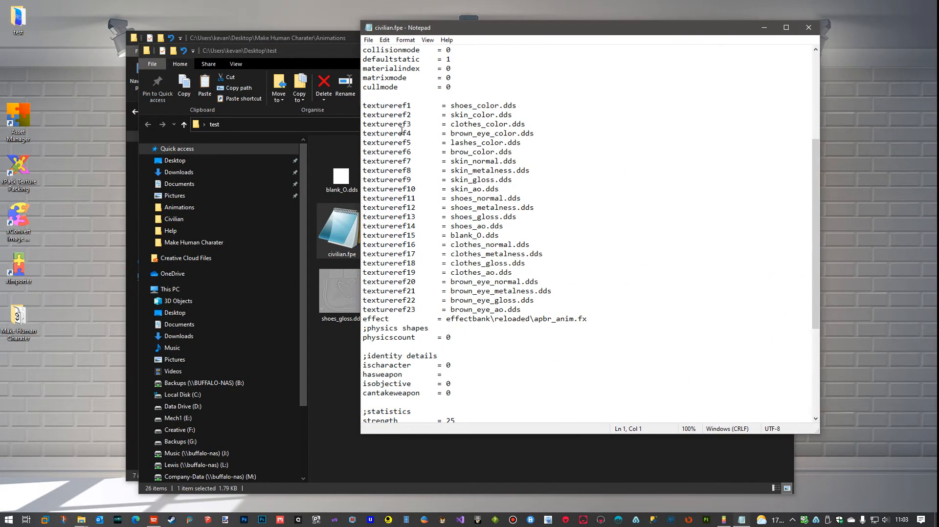
# Examine the remaining identity, statistics, AI and animation entries in civilian.fpe, and close the file and both open folder windows
pyautogui.scroll(-6, 536, 275)
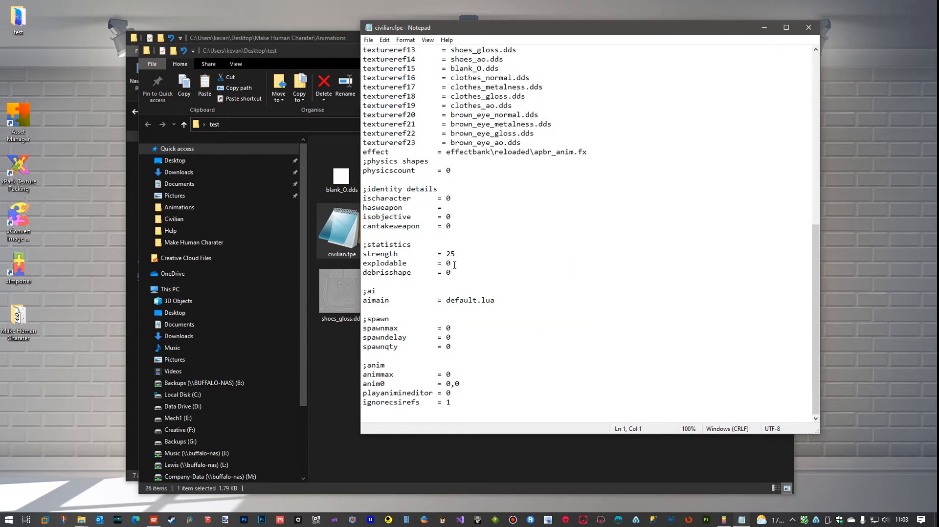
pyautogui.scroll(7, 559, 299)
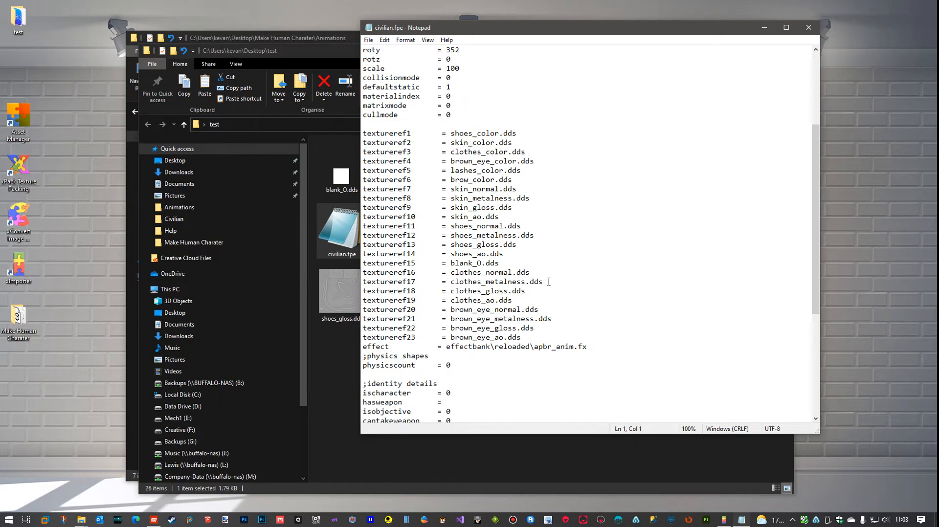
pyautogui.click(810, 28)
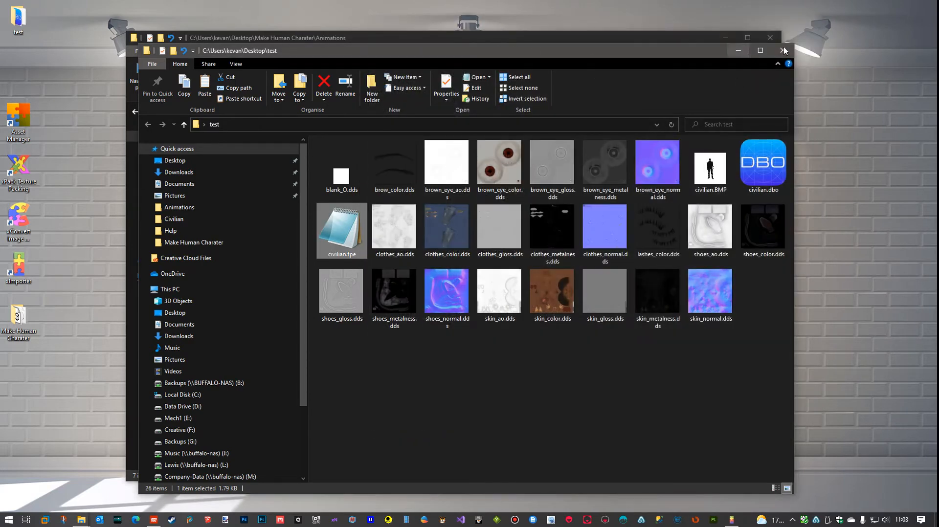
pyautogui.click(783, 52)
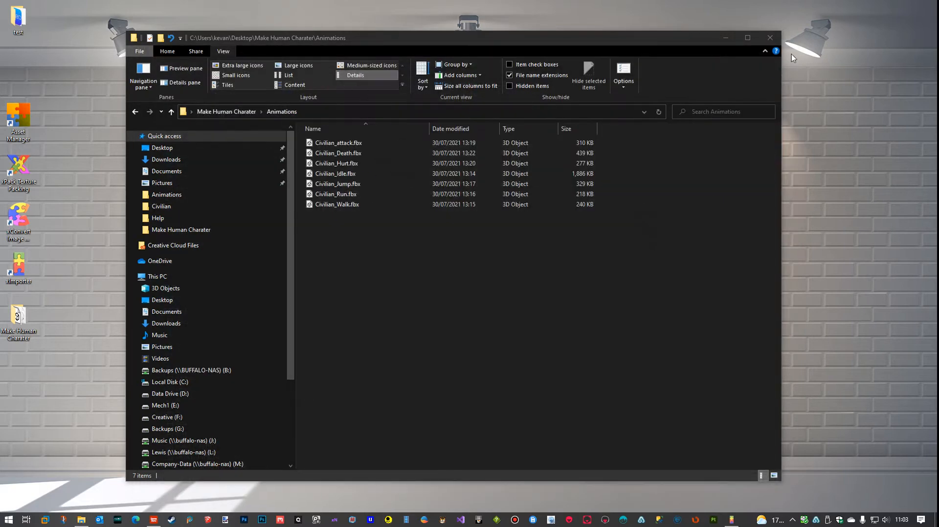
pyautogui.click(771, 39)
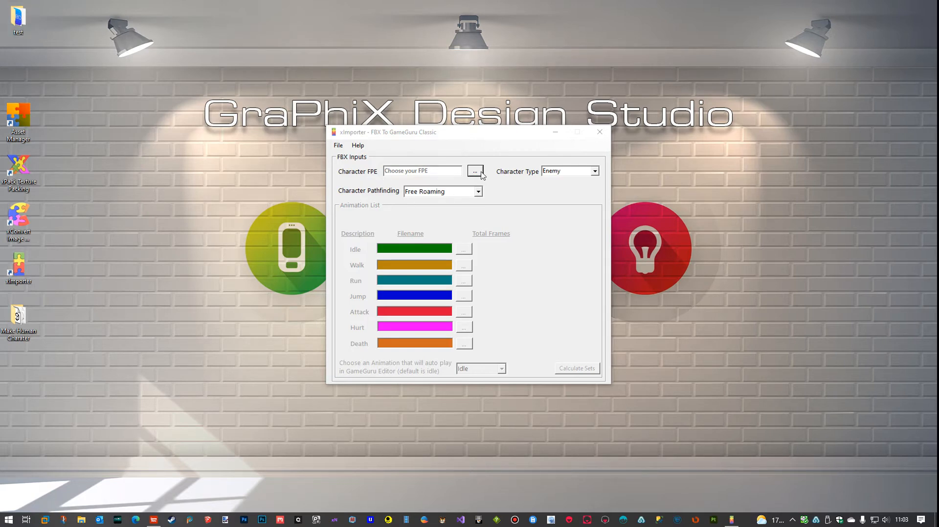
# In xImporter, load civilian.fpe from the desktop's test folder as the character FPE
pyautogui.click(475, 171)
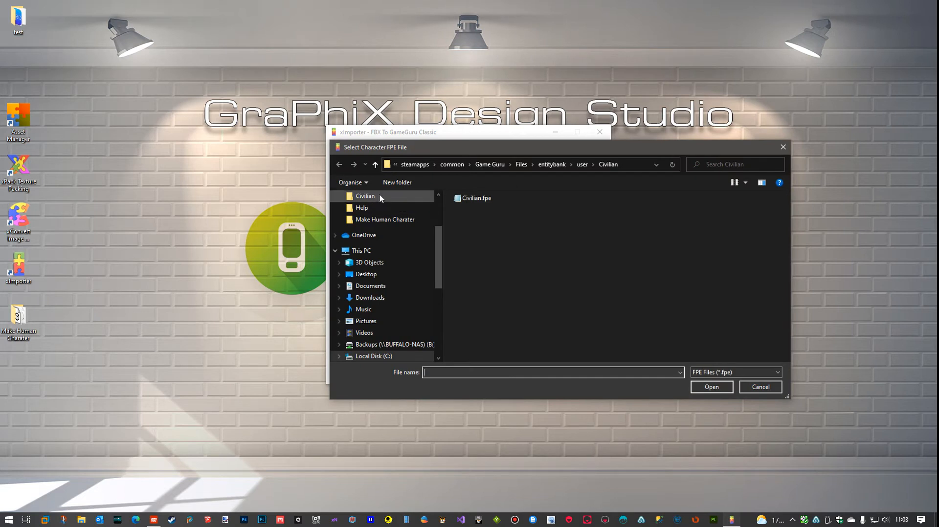
pyautogui.moveTo(437, 242); pyautogui.dragTo(438, 197)
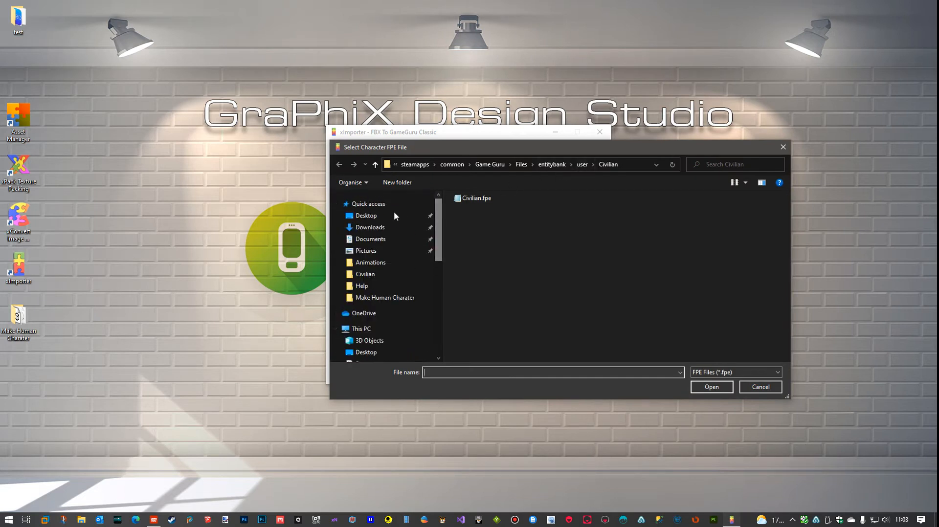
pyautogui.click(398, 215)
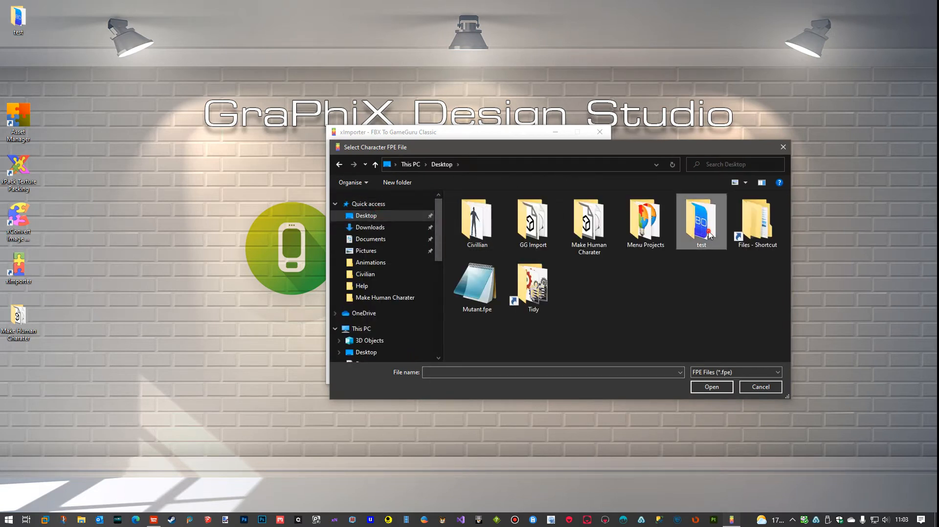
pyautogui.doubleClick(702, 223)
pyautogui.click(485, 230)
pyautogui.click(703, 387)
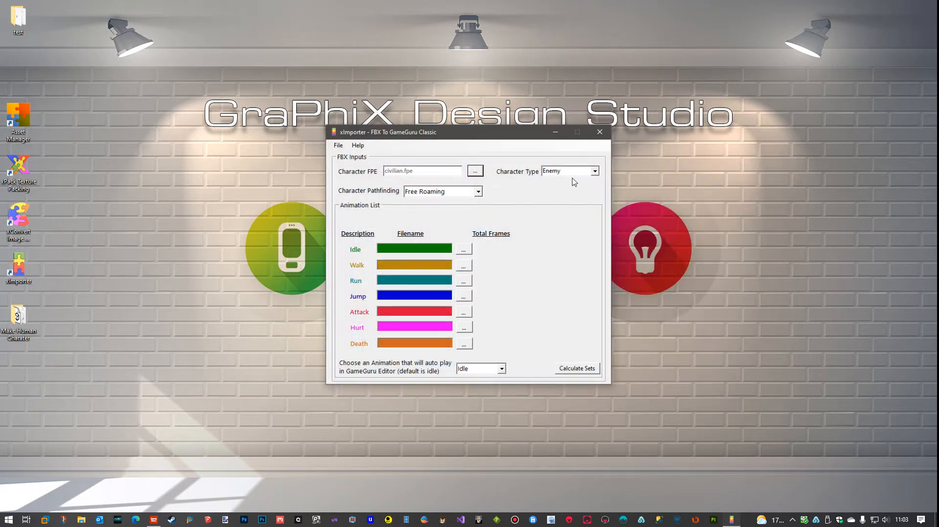
# Switch the character type between Civilian and Enemy to compare the animation slots each one offers
pyautogui.click(595, 172)
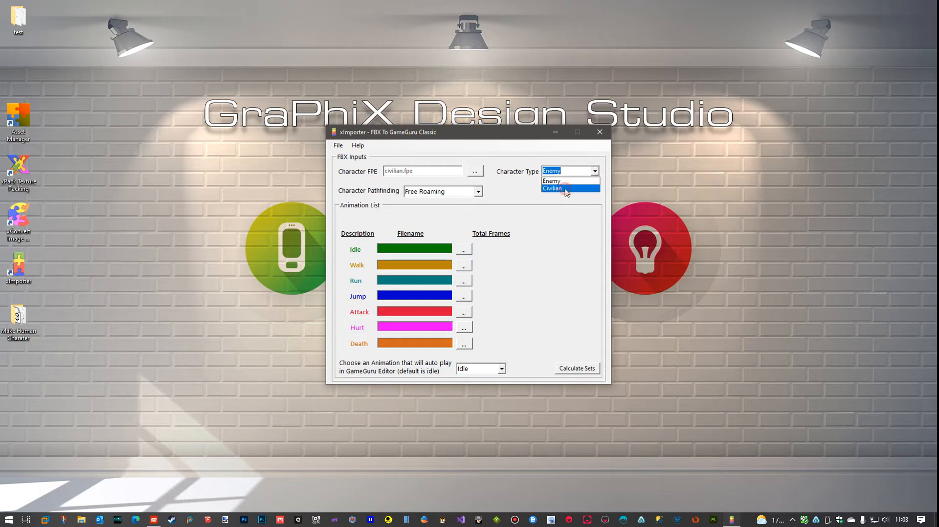
pyautogui.click(566, 190)
pyautogui.click(595, 172)
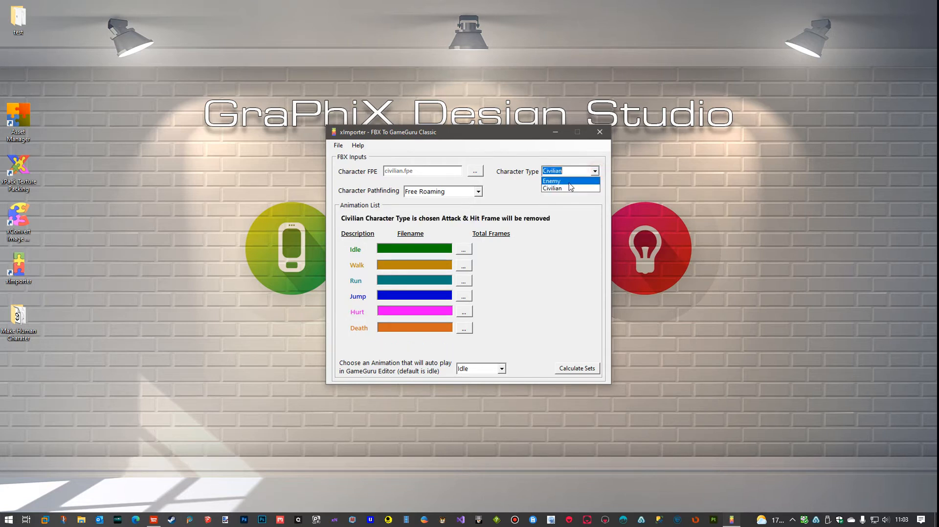
pyautogui.click(567, 182)
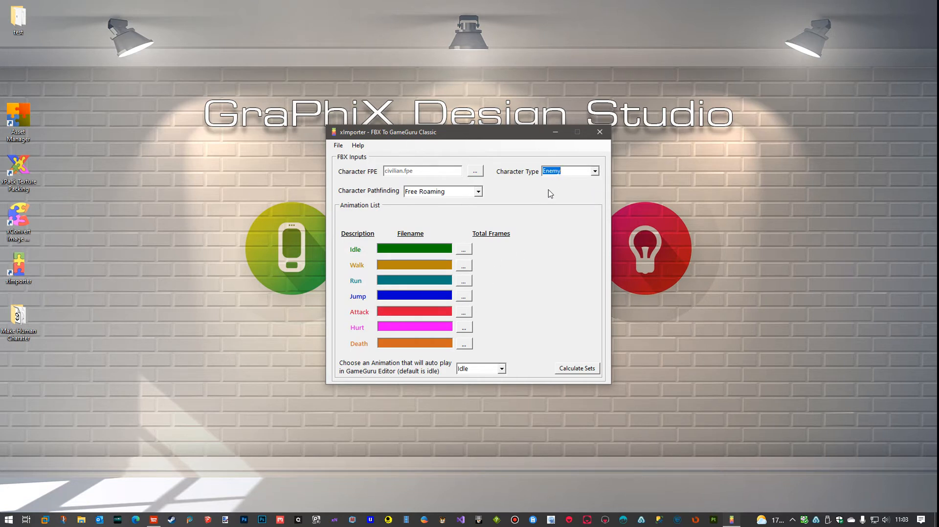
pyautogui.click(597, 173)
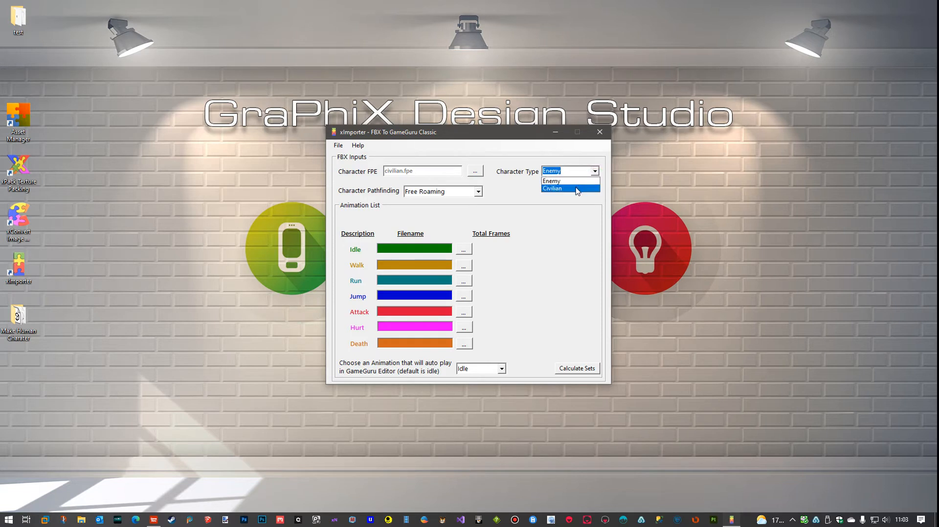
pyautogui.click(579, 189)
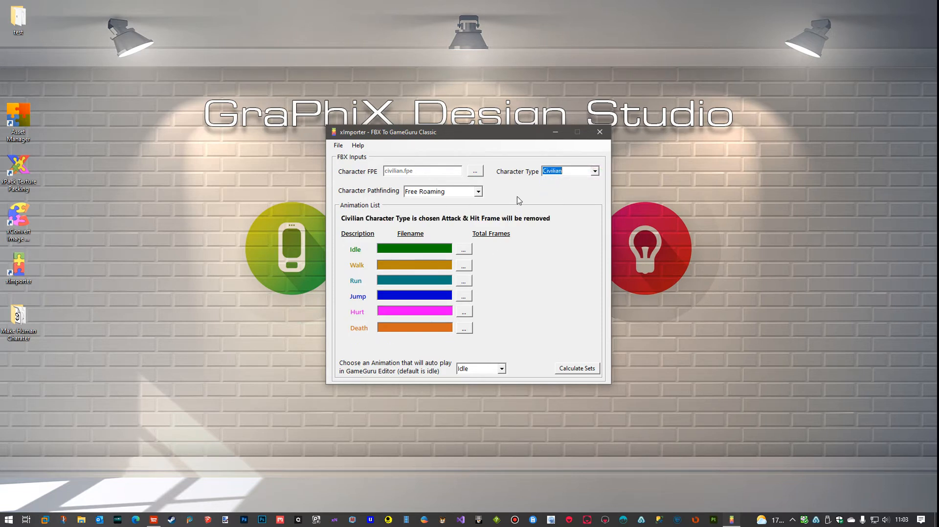
pyautogui.click(594, 171)
pyautogui.click(572, 180)
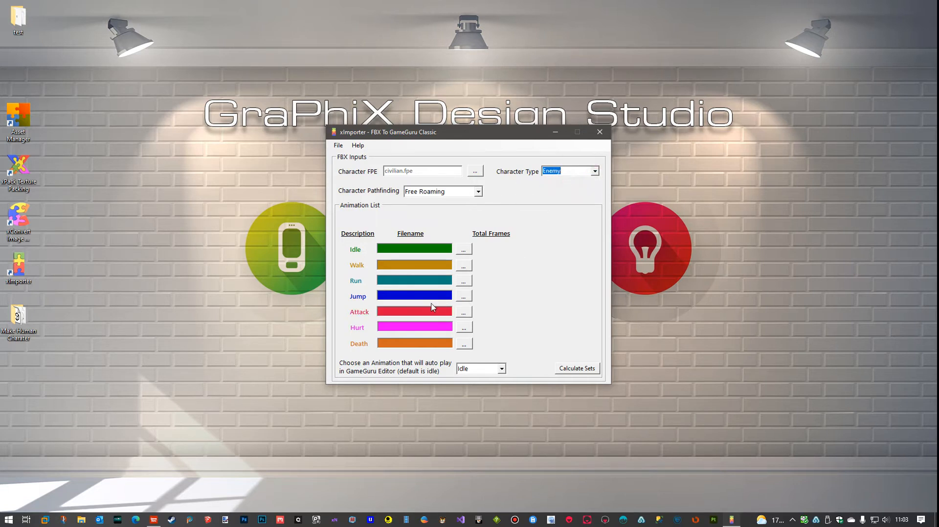
# Set the character type to Civilian and choose Free Roaming as the character pathfinding
pyautogui.click(595, 172)
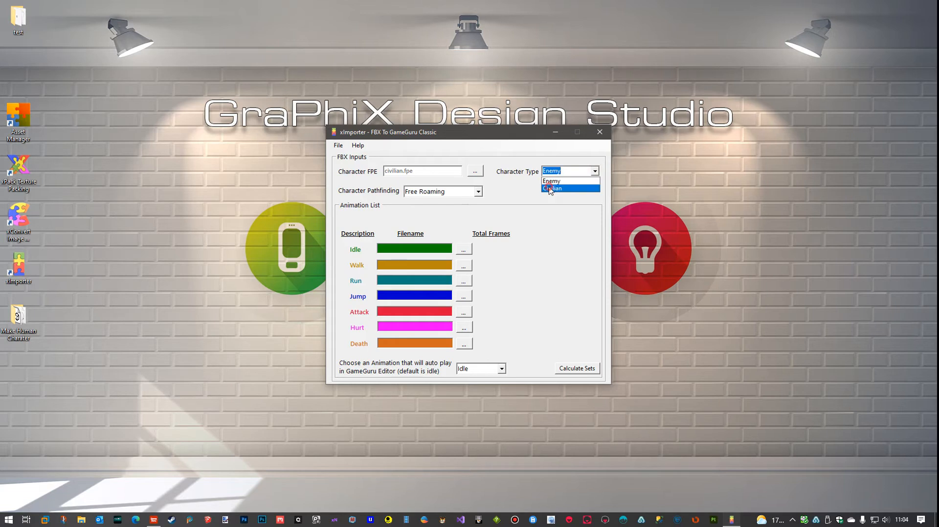
pyautogui.click(551, 189)
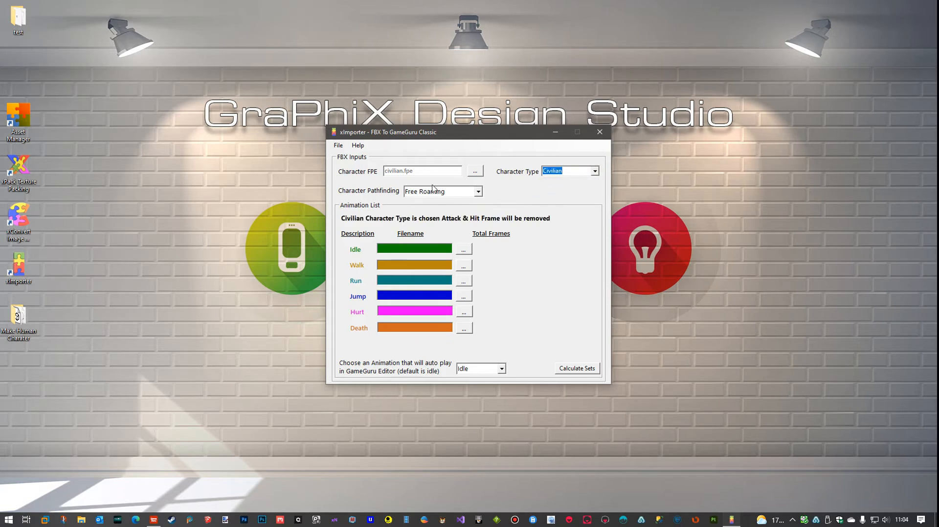
pyautogui.click(478, 192)
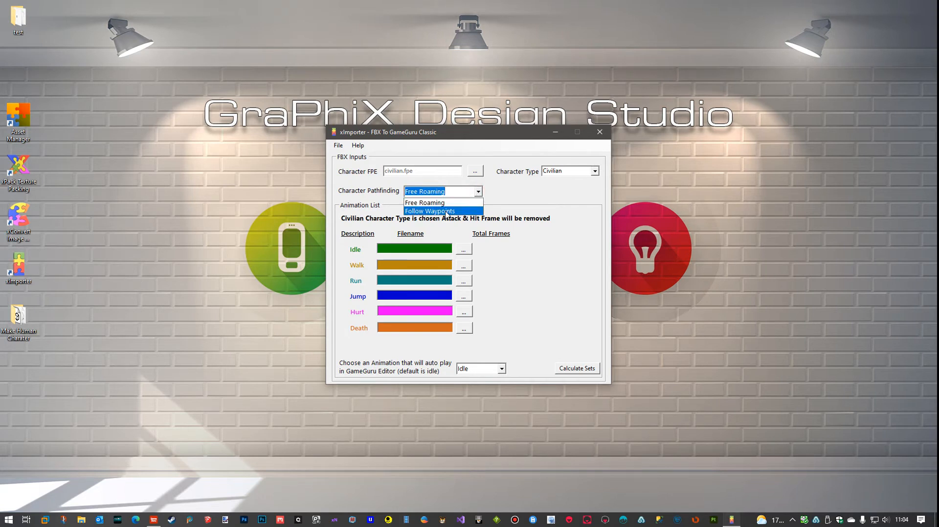
pyautogui.click(433, 205)
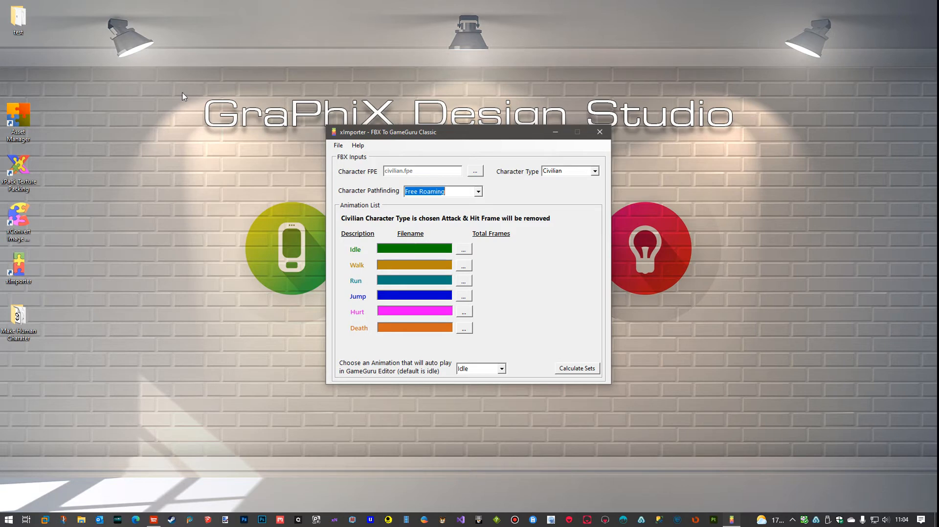
# Open the desktop's test folder, create a subfolder named DBO's in it, and minimize the folder window
pyautogui.doubleClick(19, 19)
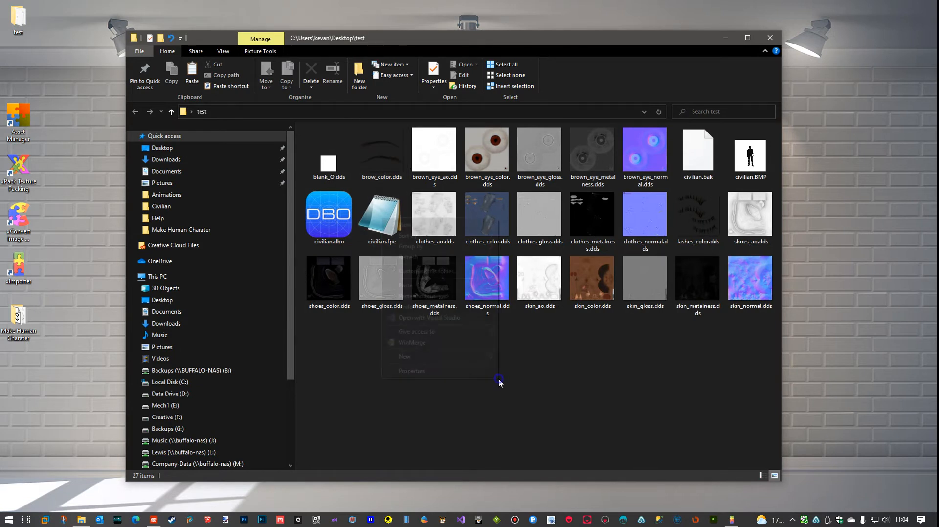
pyautogui.rightClick(498, 378)
pyautogui.moveTo(437, 356)
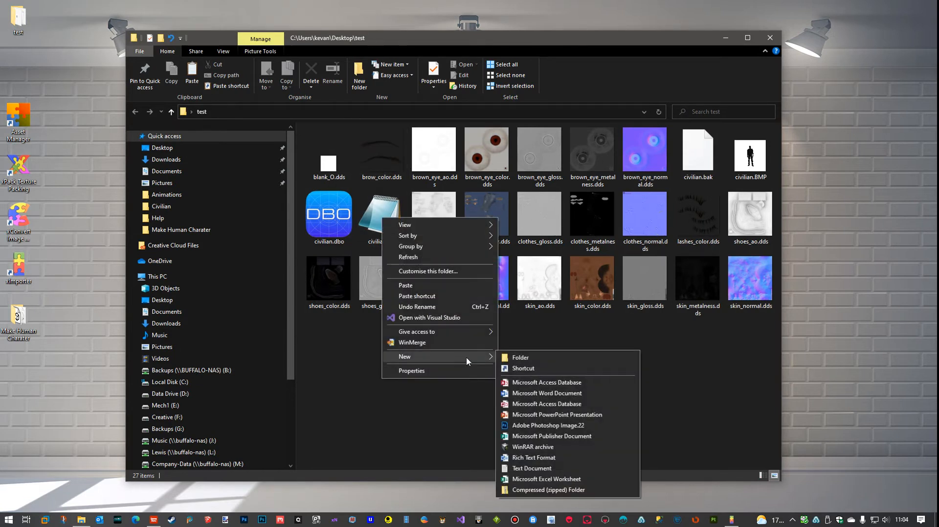
pyautogui.click(514, 356)
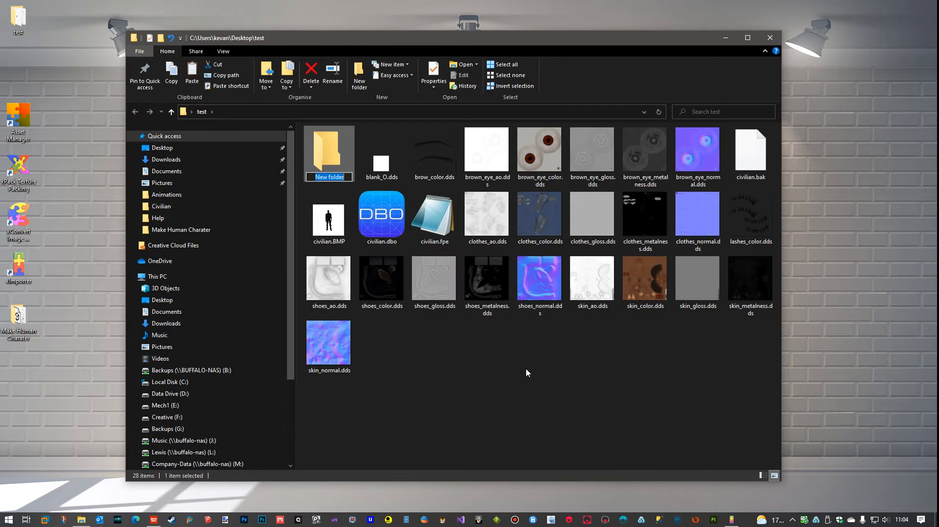
pyautogui.write("DBO's")
pyautogui.click(526, 371)
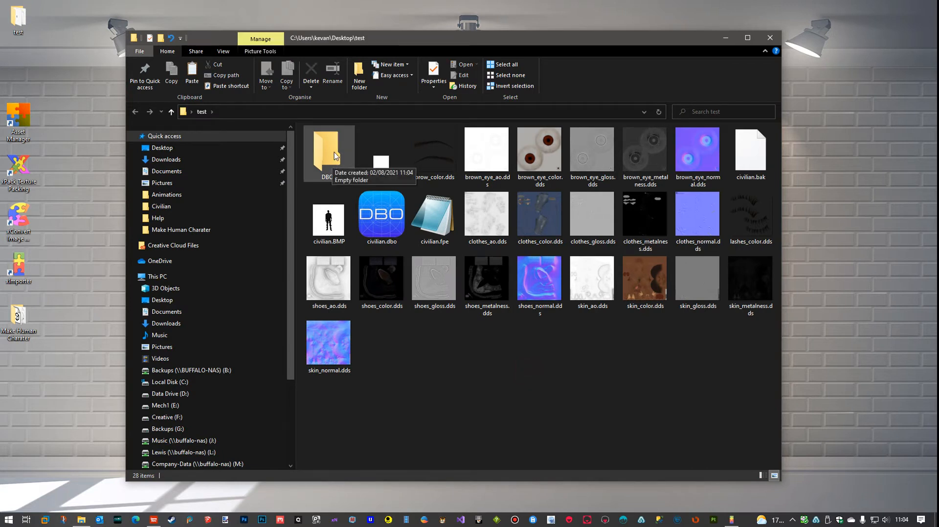
pyautogui.click(724, 41)
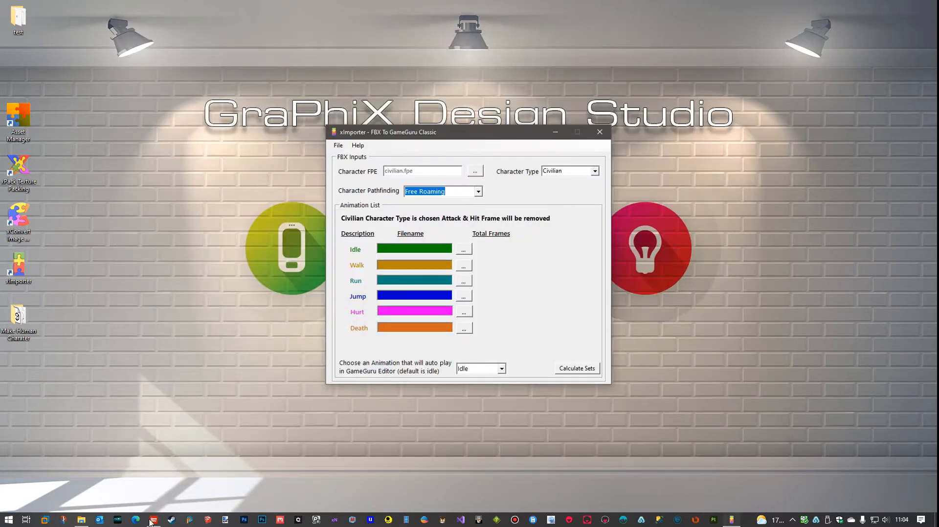
# Switch to GameGuru, import Civilian_Walk.fbx from the Animations folder as a model, and set its shader to apbr_anim.fx
pyautogui.click(154, 520)
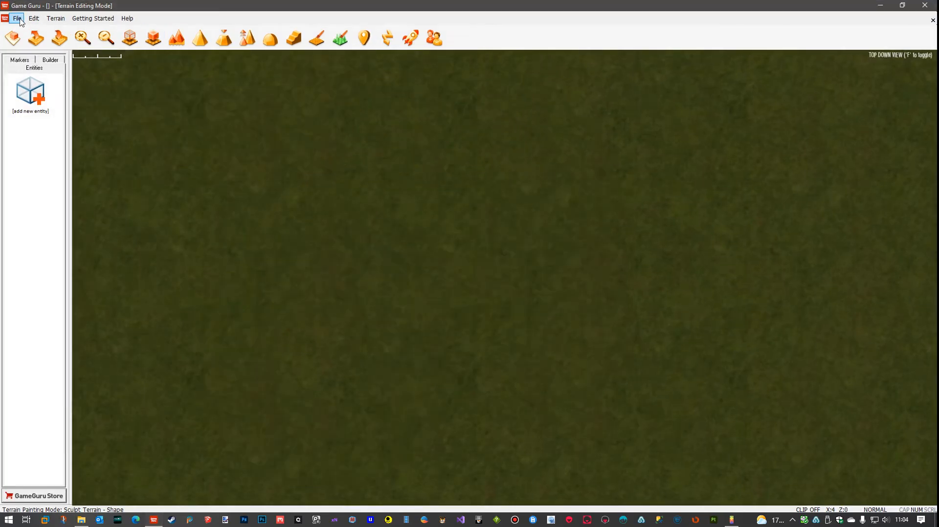
pyautogui.click(18, 19)
pyautogui.click(53, 133)
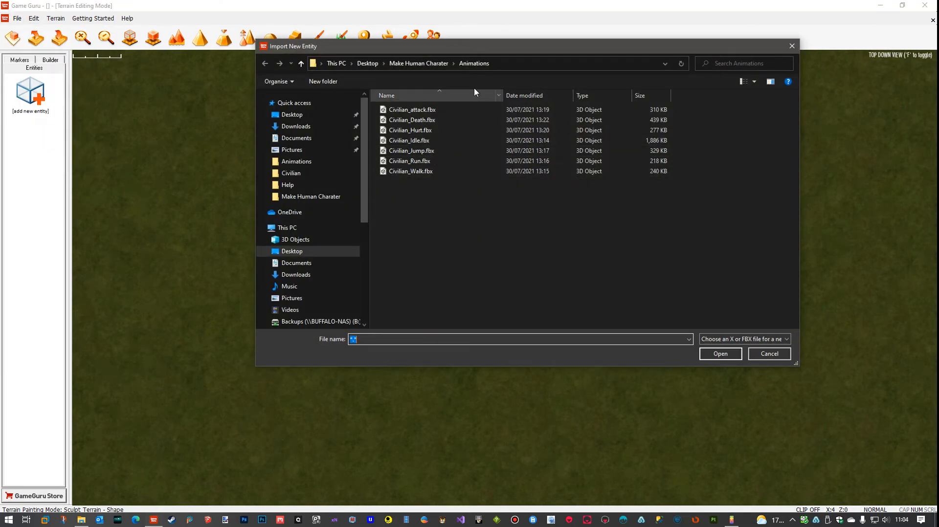
pyautogui.click(421, 171)
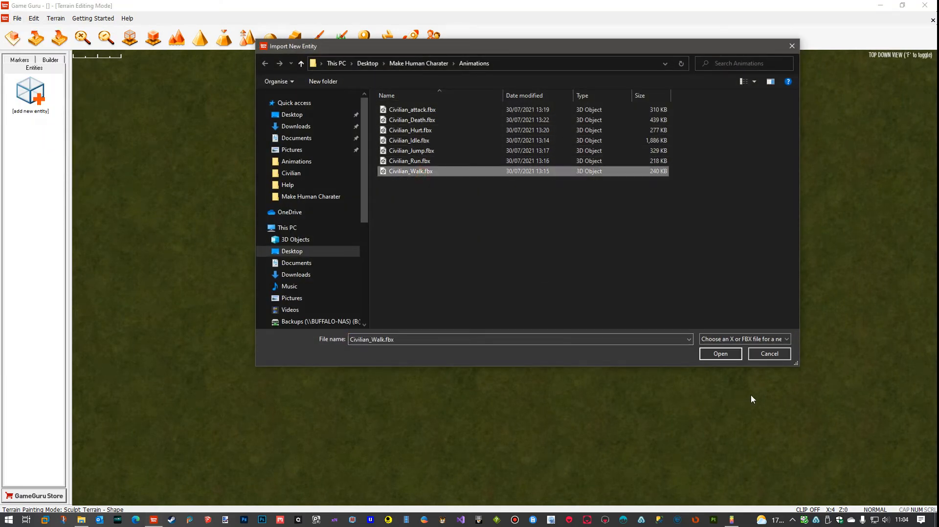
pyautogui.click(724, 355)
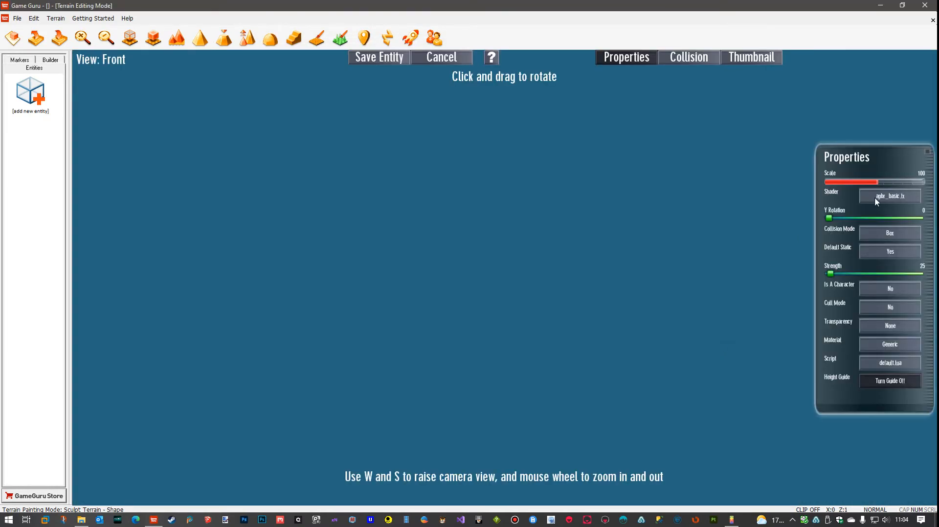
pyautogui.click(875, 198)
pyautogui.click(881, 210)
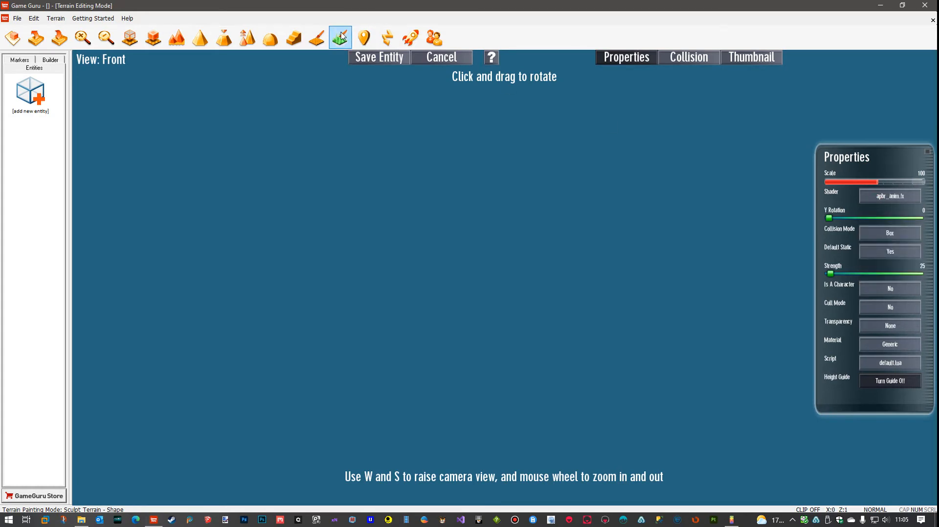
# Save the walk entity in the test folder's DBO's subfolder, correcting the spelling of civilian in its _walk file name
pyautogui.click(371, 59)
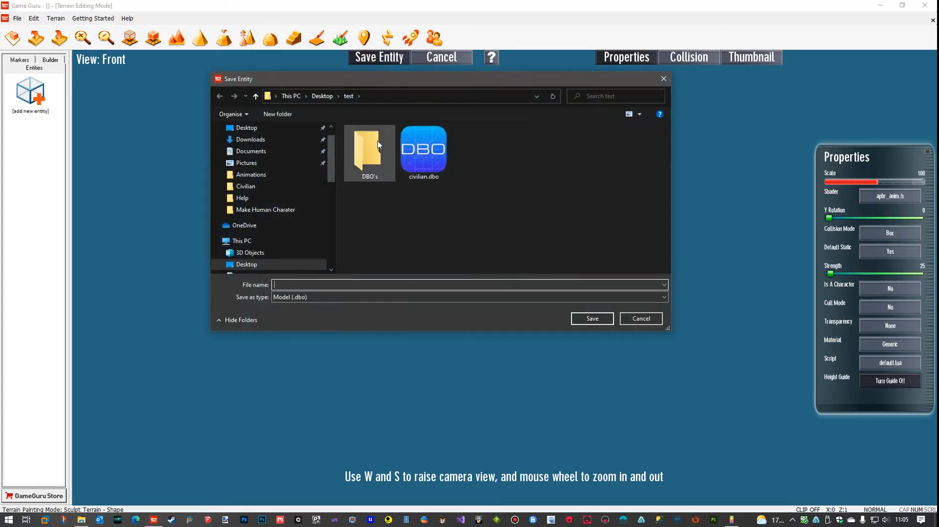
pyautogui.doubleClick(370, 153)
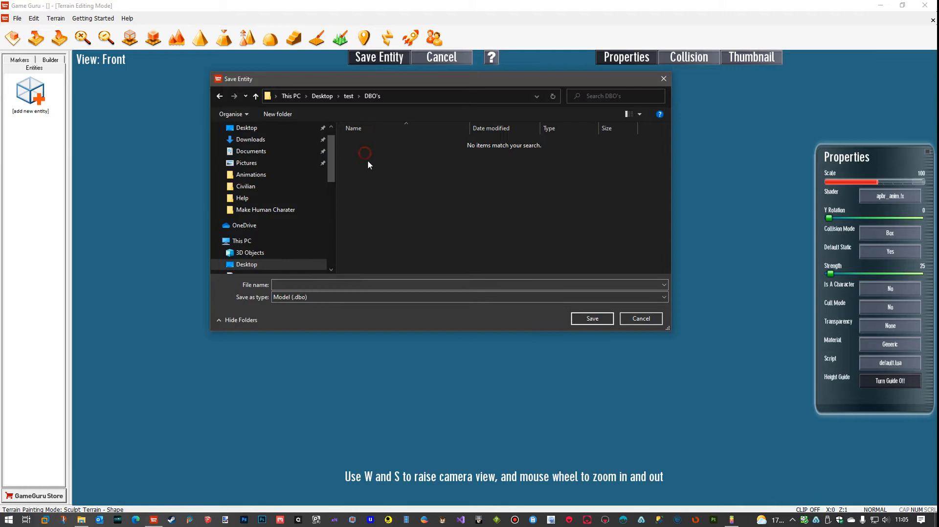
pyautogui.click(350, 284)
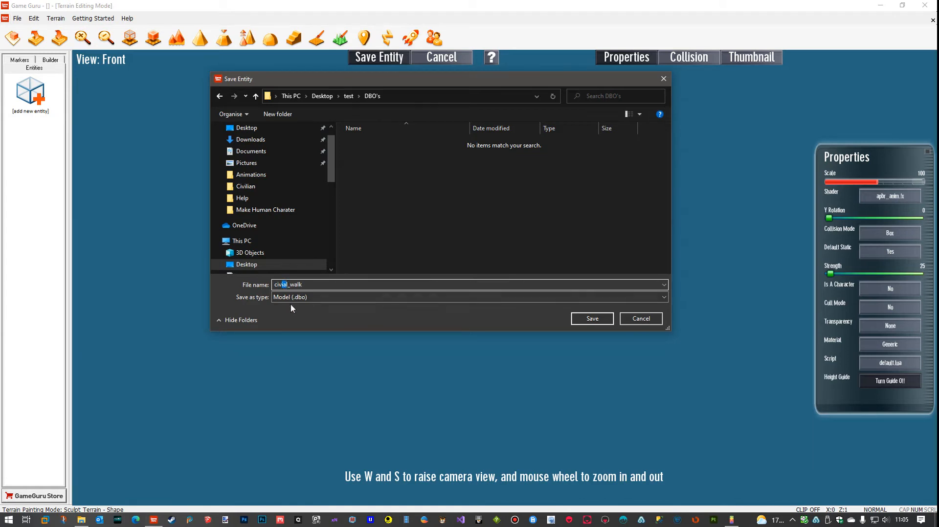
pyautogui.press('BackSpace')
pyautogui.write('ian')
pyautogui.click(592, 318)
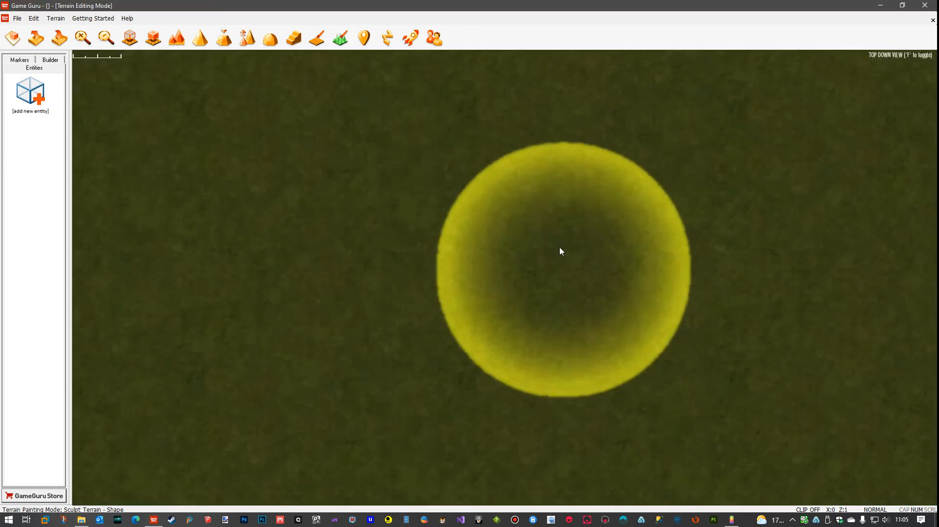
# Import Civilian_Run.fbx from the Animations folder as a model and set its shader to apbr_anim.fx
pyautogui.click(17, 19)
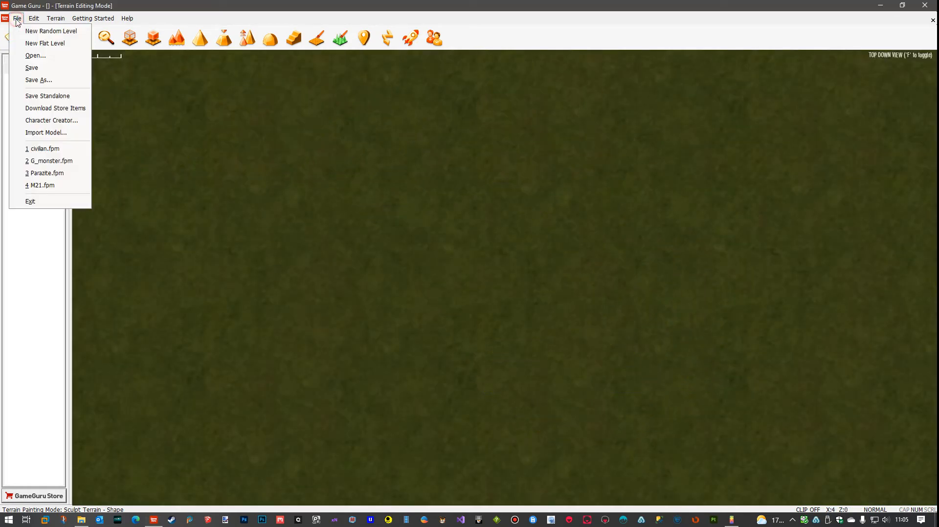
pyautogui.click(54, 133)
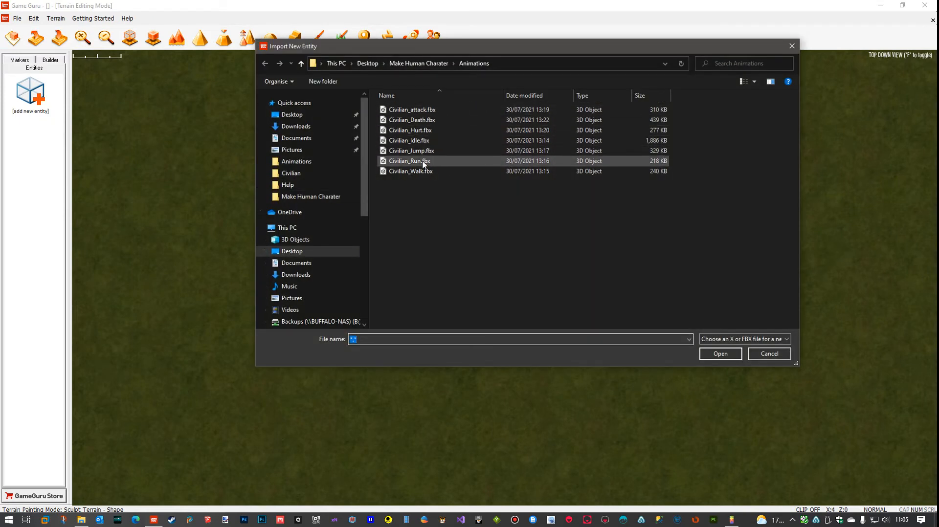
pyautogui.click(411, 161)
pyautogui.click(718, 355)
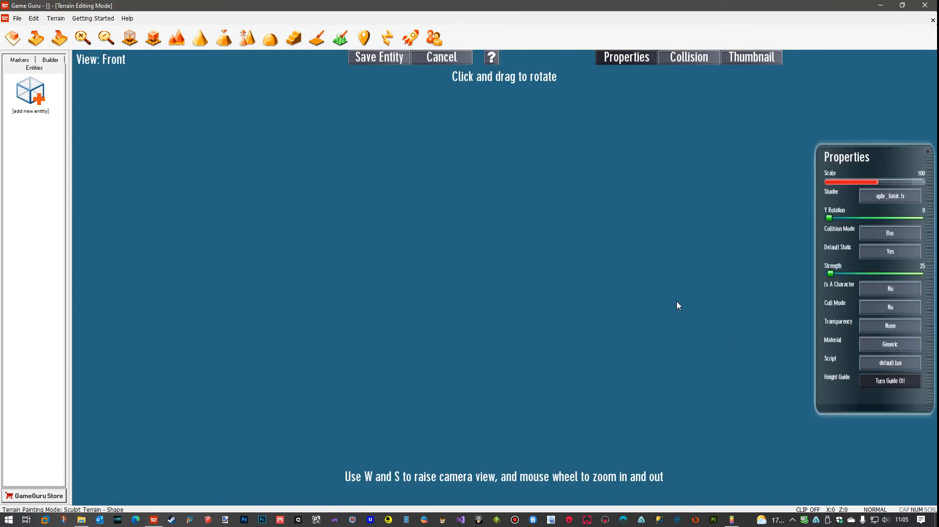
pyautogui.click(891, 197)
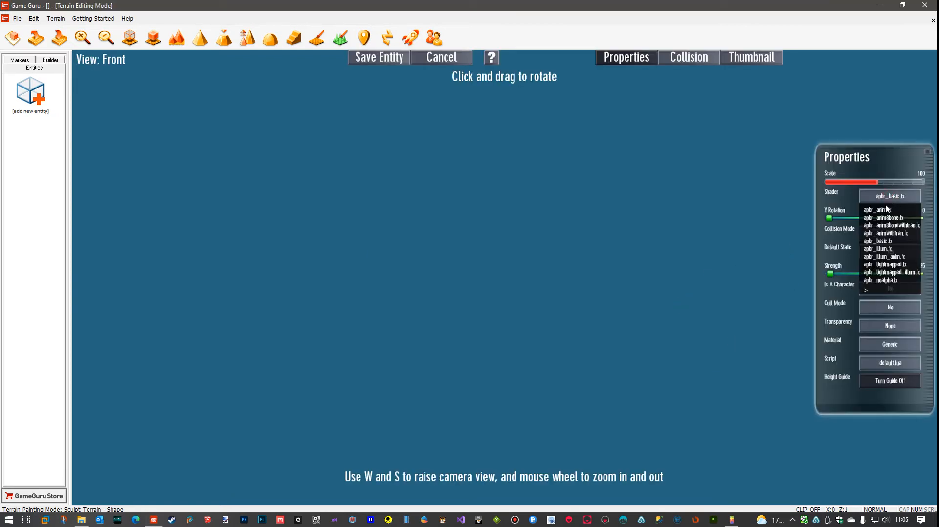
pyautogui.click(885, 211)
# Save the run entity in the test folder's DBO's subfolder as civilian_run.dbo
pyautogui.click(380, 57)
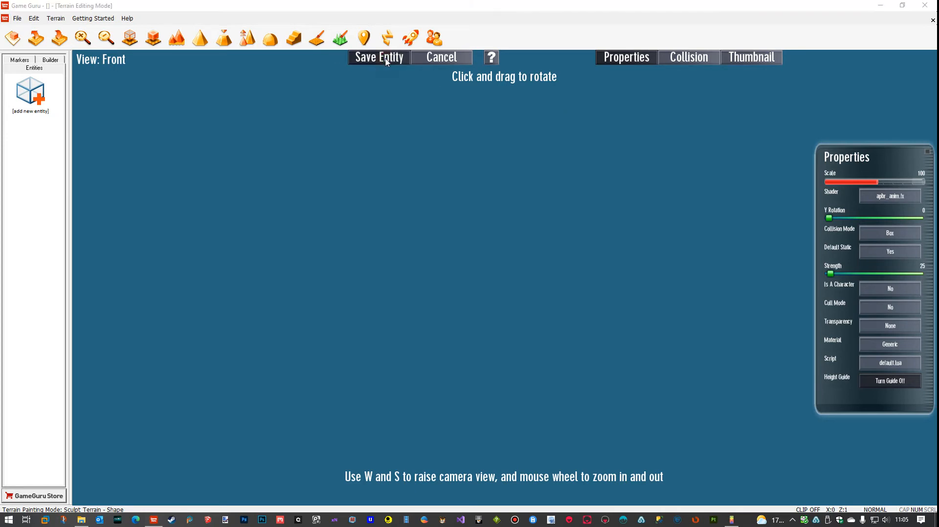
pyautogui.click(372, 145)
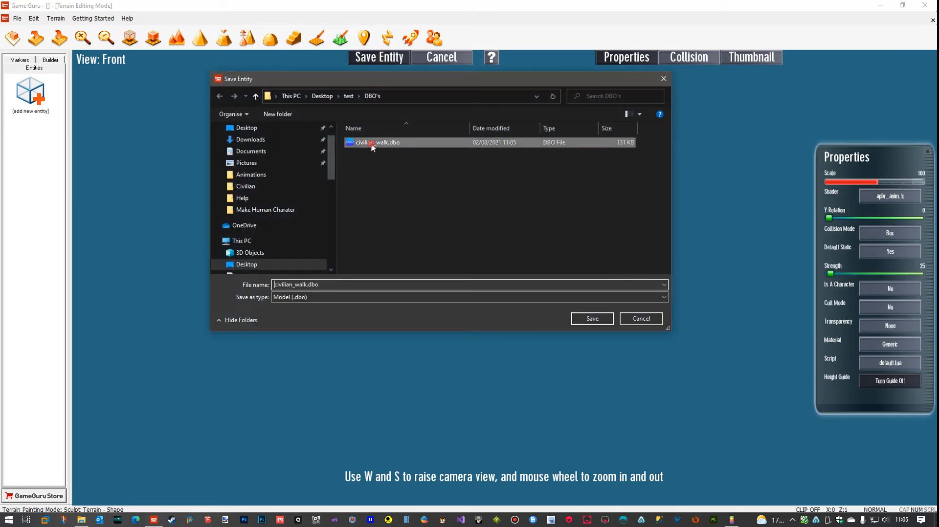
pyautogui.click(296, 285)
pyautogui.click(296, 286)
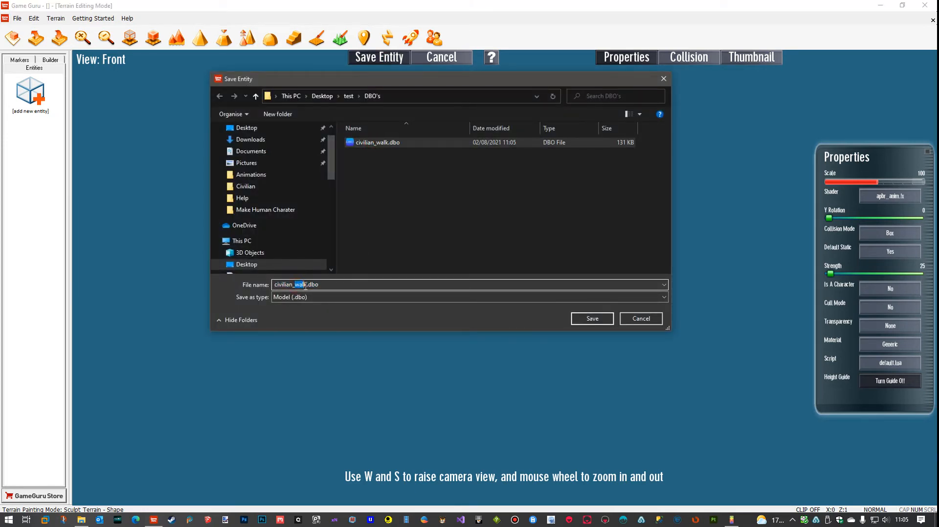
pyautogui.write('run')
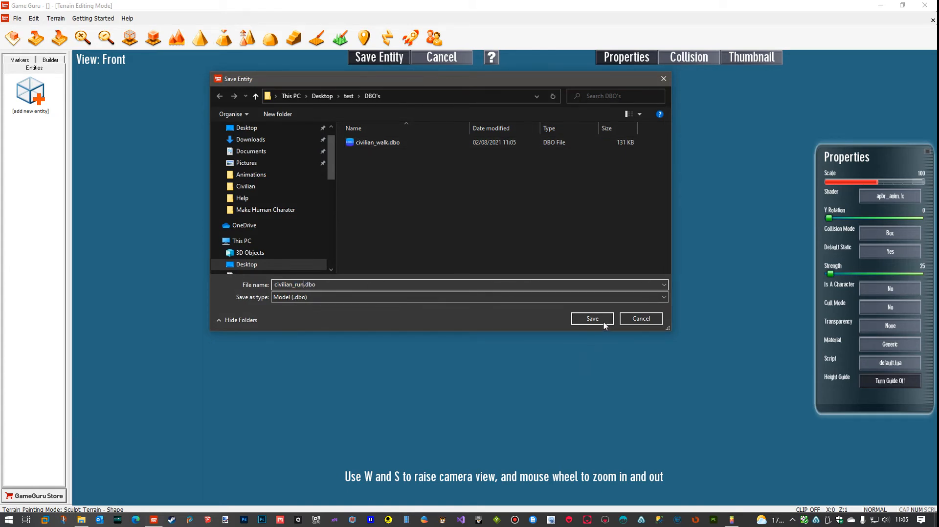
pyautogui.click(603, 322)
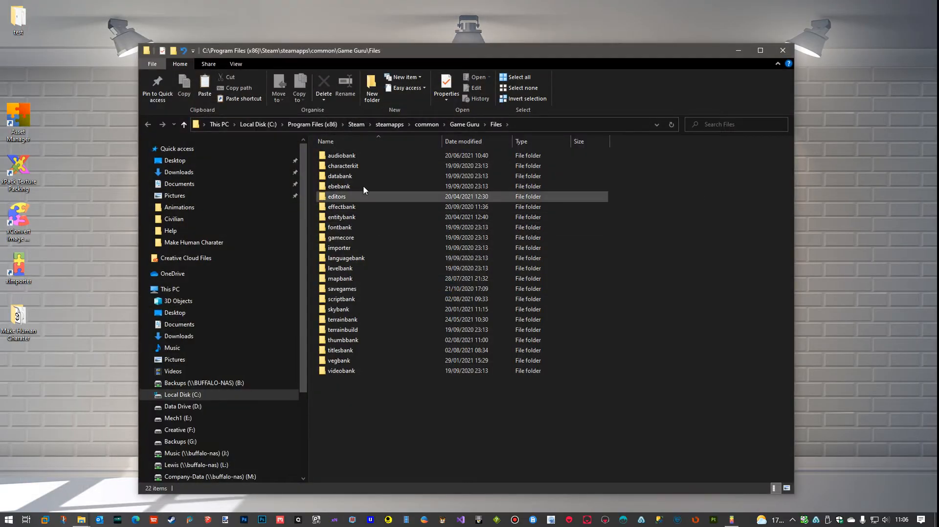
# Open the Civilian folder under entitybank\user in the Game Guru Files folder
pyautogui.doubleClick(354, 215)
pyautogui.scroll(-4, 356, 230)
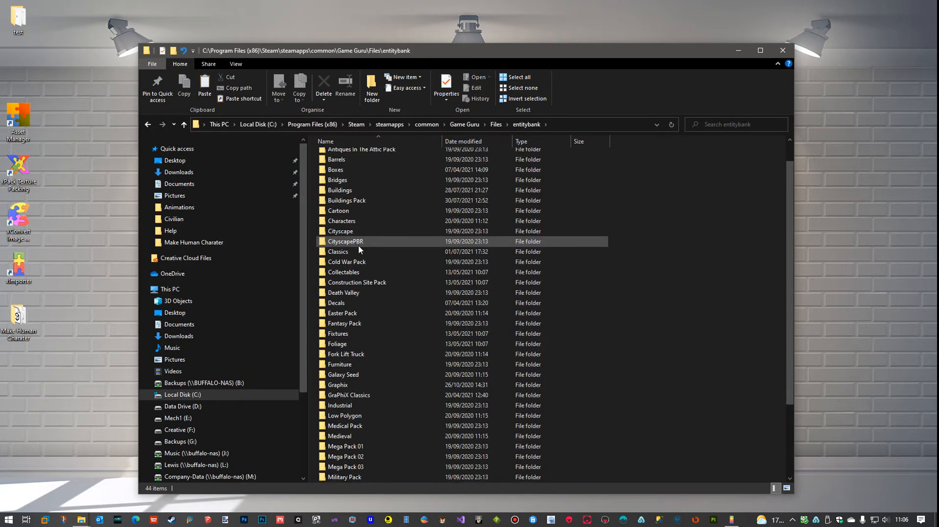
pyautogui.doubleClick(341, 446)
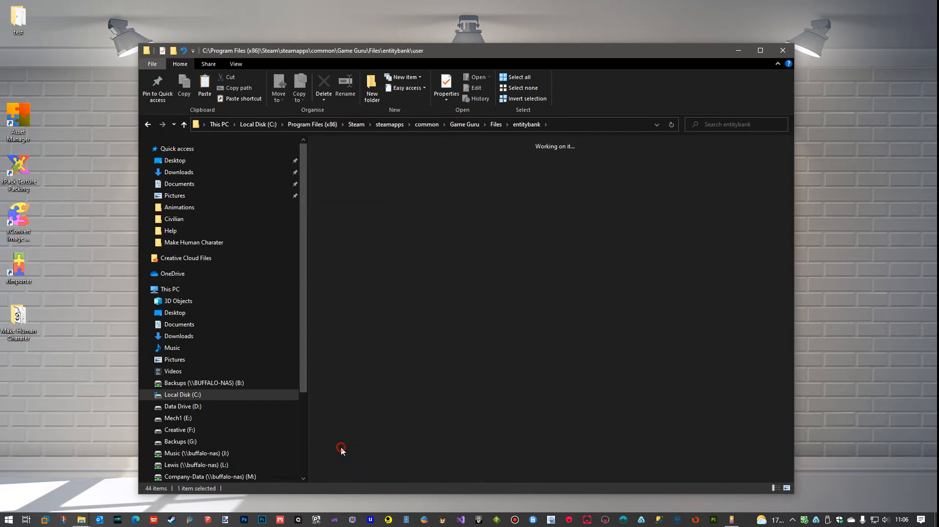
pyautogui.doubleClick(336, 174)
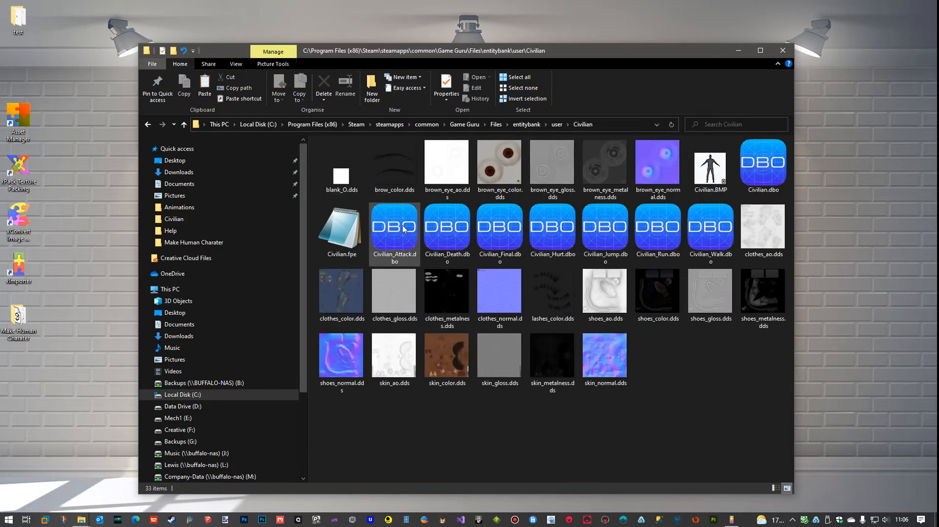
# Copy Civilian.dbo and the Attack, Death, Final, Hurt, Jump, Run and Walk DBO files, and close the folder window
pyautogui.click(765, 171)
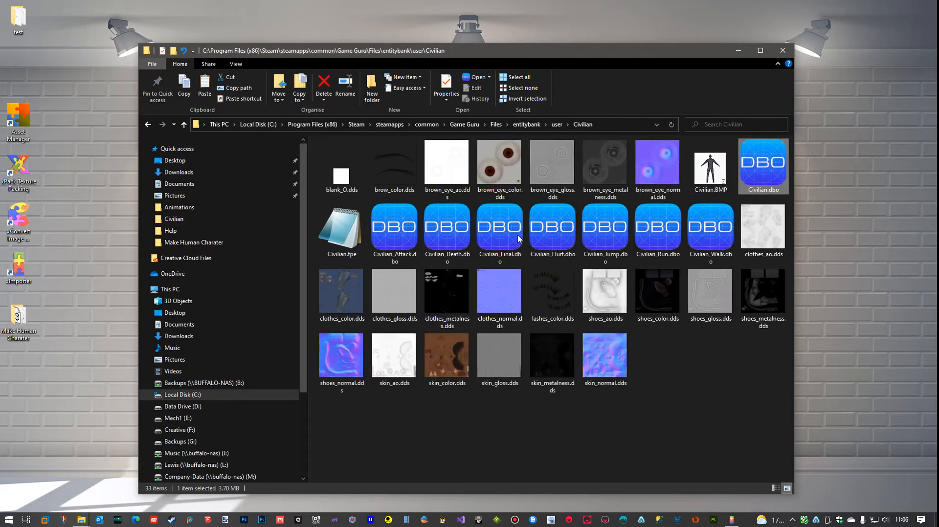
pyautogui.keyDown('ctrl'); pyautogui.click(427, 239); pyautogui.keyUp('ctrl')
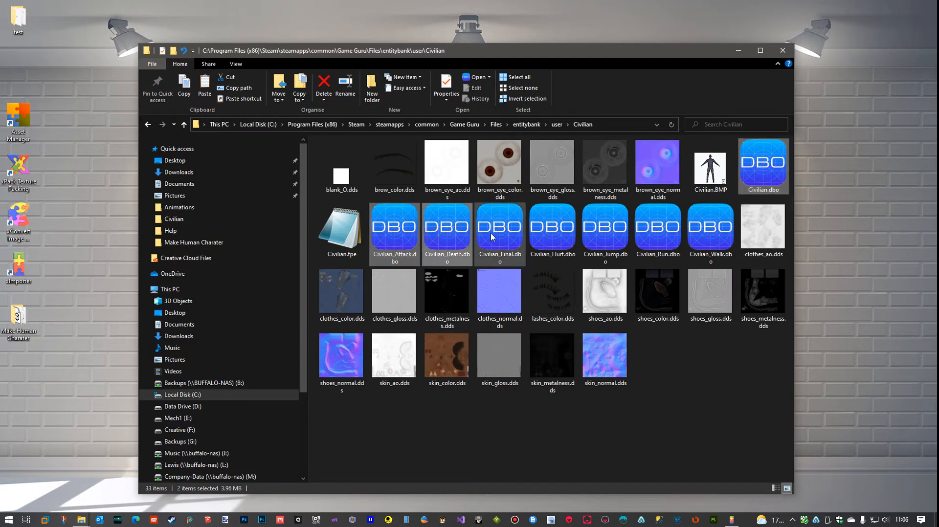
pyautogui.keyDown('ctrl'); pyautogui.click(491, 237); pyautogui.keyUp('ctrl')
pyautogui.keyDown('ctrl'); pyautogui.click(548, 235); pyautogui.keyUp('ctrl')
pyautogui.keyDown('ctrl'); pyautogui.click(593, 236); pyautogui.keyUp('ctrl')
pyautogui.keyDown('ctrl'); pyautogui.click(654, 241); pyautogui.keyUp('ctrl')
pyautogui.keyDown('ctrl'); pyautogui.click(702, 242); pyautogui.keyUp('ctrl')
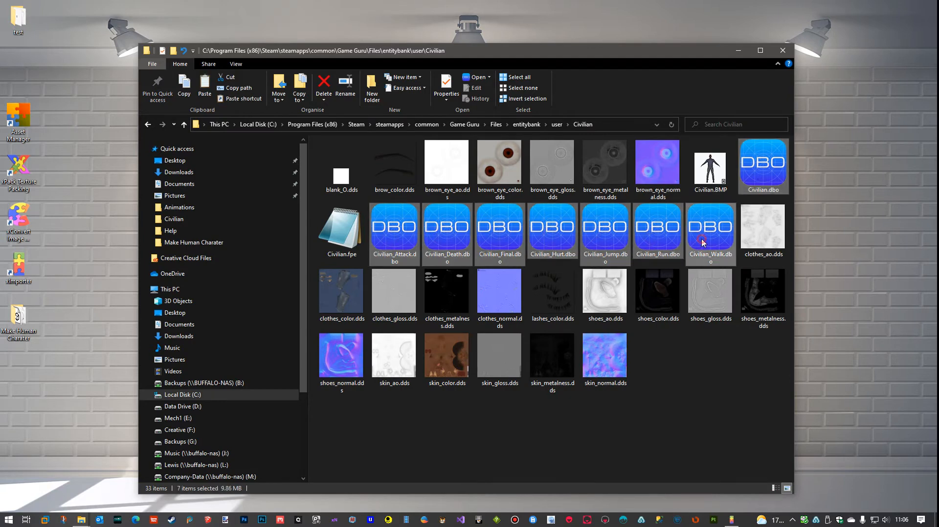
pyautogui.rightClick(553, 240)
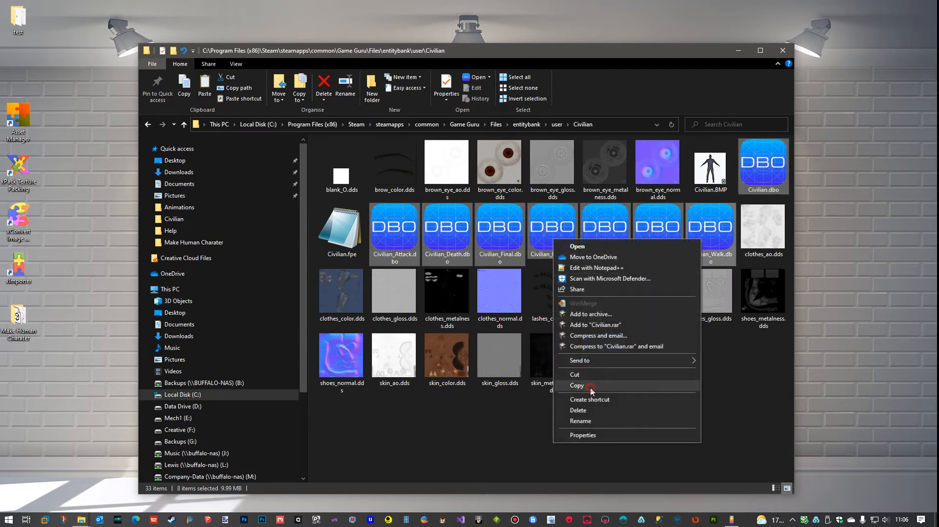
pyautogui.click(577, 386)
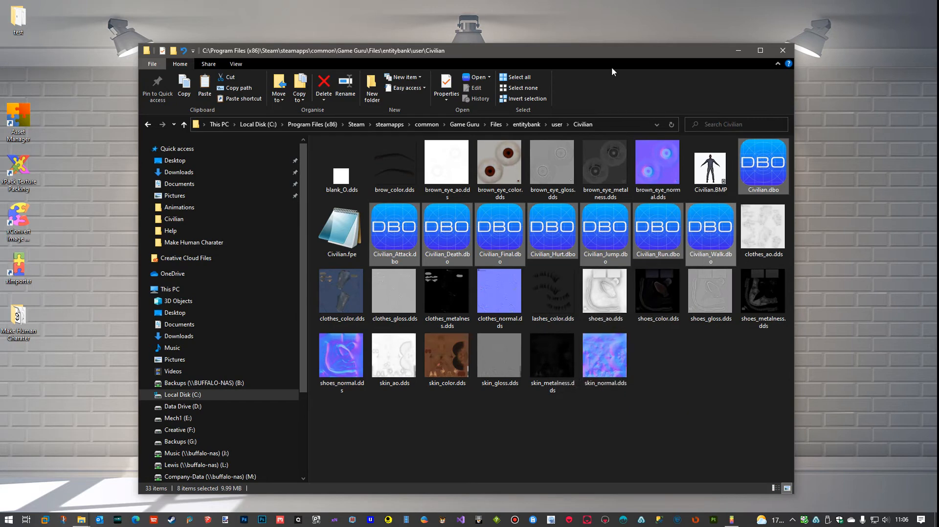
pyautogui.click(782, 51)
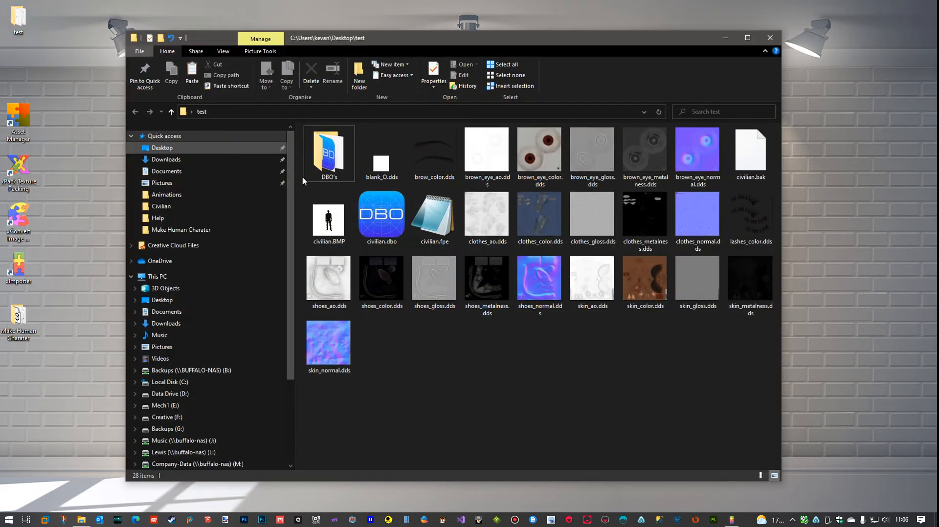
# Paste the copied DBO files into the test folder's DBO's subfolder, replacing the files with the same names
pyautogui.doubleClick(315, 169)
pyautogui.rightClick(462, 291)
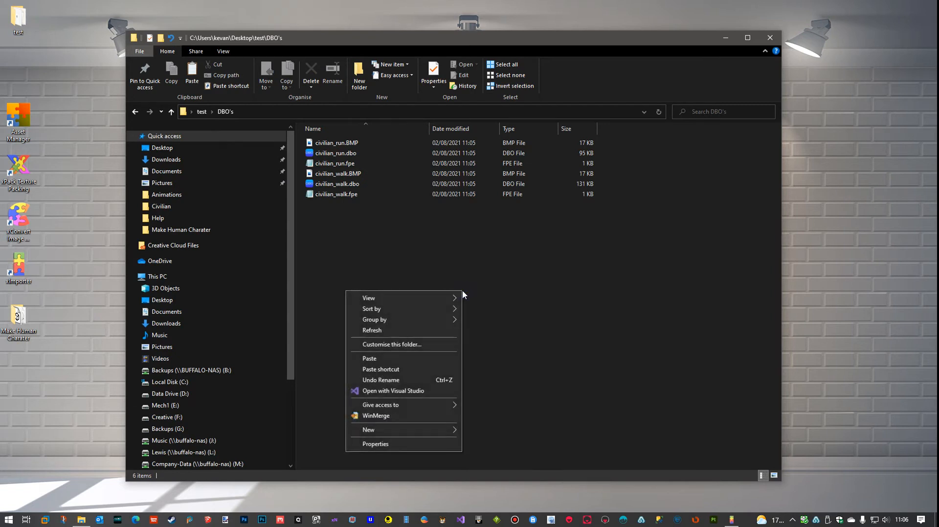
pyautogui.click(400, 359)
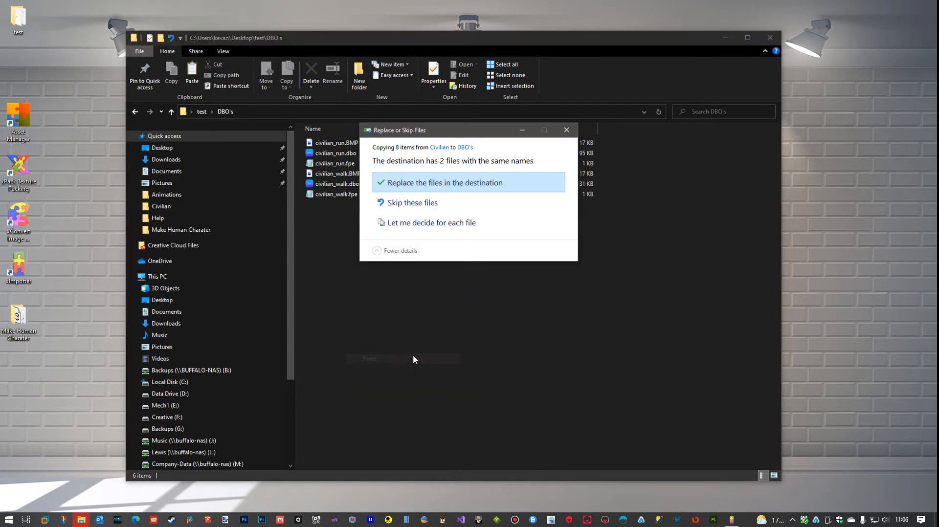
pyautogui.click(413, 188)
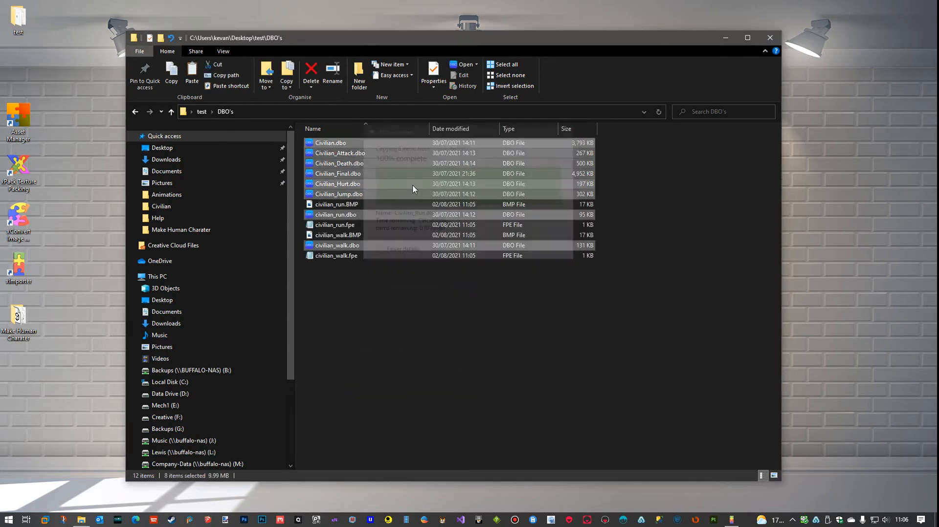
pyautogui.click(469, 359)
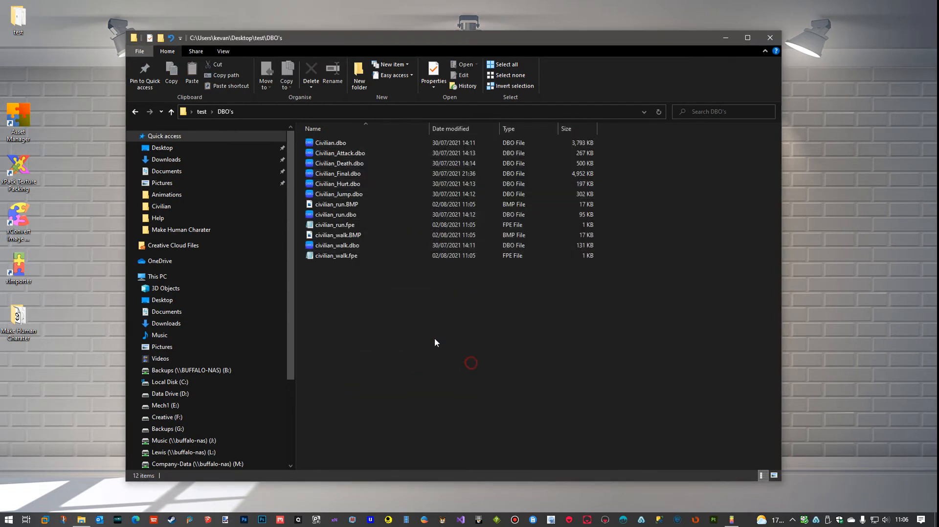
# Delete the BMP and FPE files of civilian_run and civilian_walk from the DBO's folder, and close the folder window
pyautogui.click(340, 206)
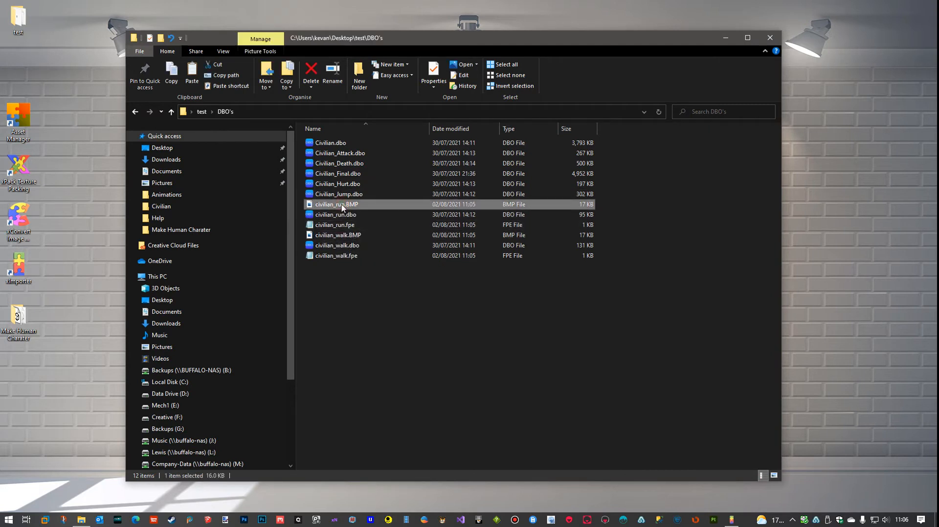
pyautogui.keyDown('ctrl'); pyautogui.click(342, 226); pyautogui.keyUp('ctrl')
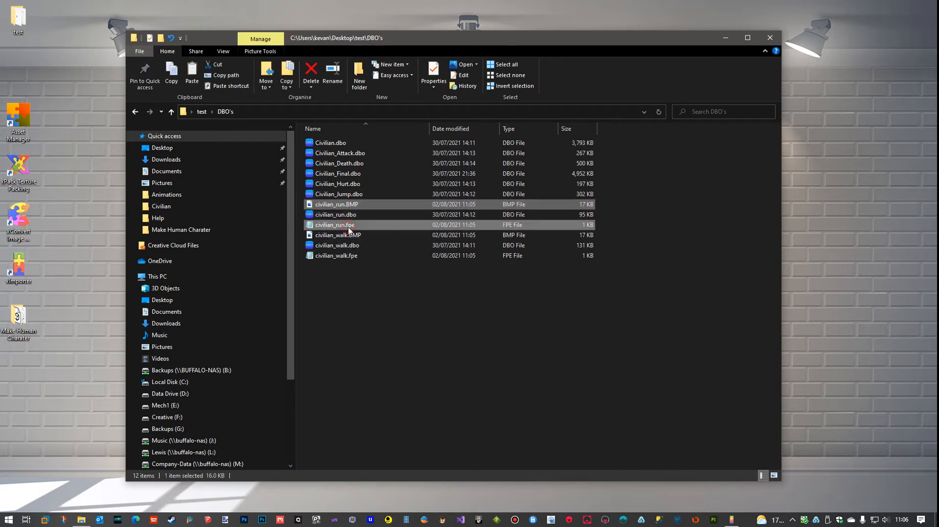
pyautogui.keyDown('ctrl'); pyautogui.click(351, 235); pyautogui.keyUp('ctrl')
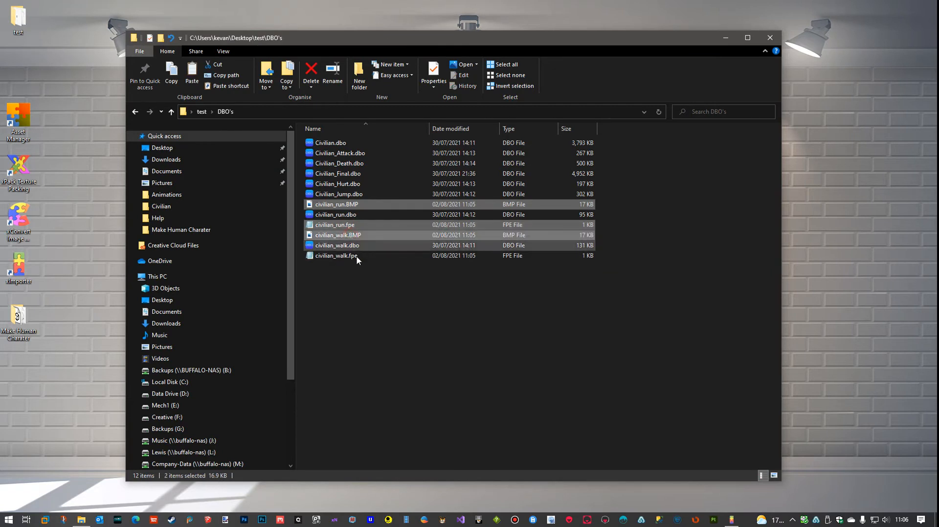
pyautogui.keyDown('ctrl'); pyautogui.click(353, 256); pyautogui.keyUp('ctrl')
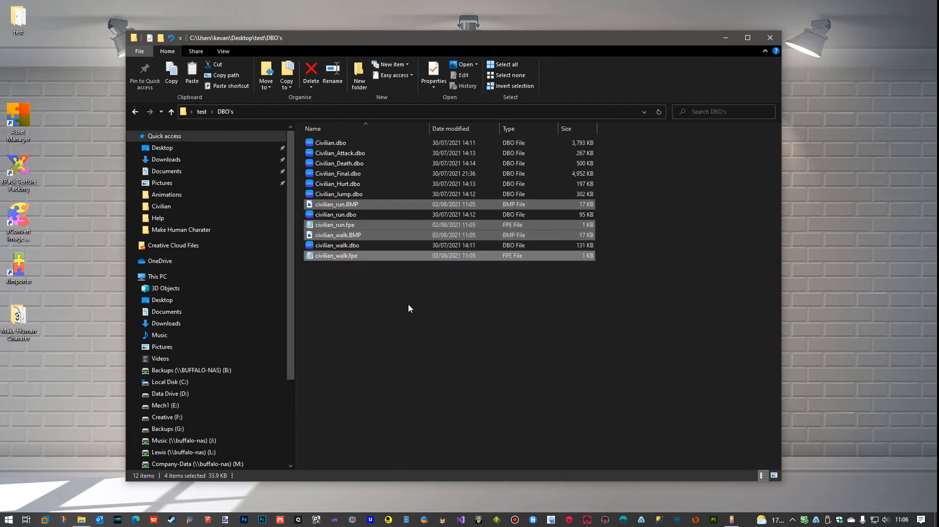
pyautogui.press('Delete')
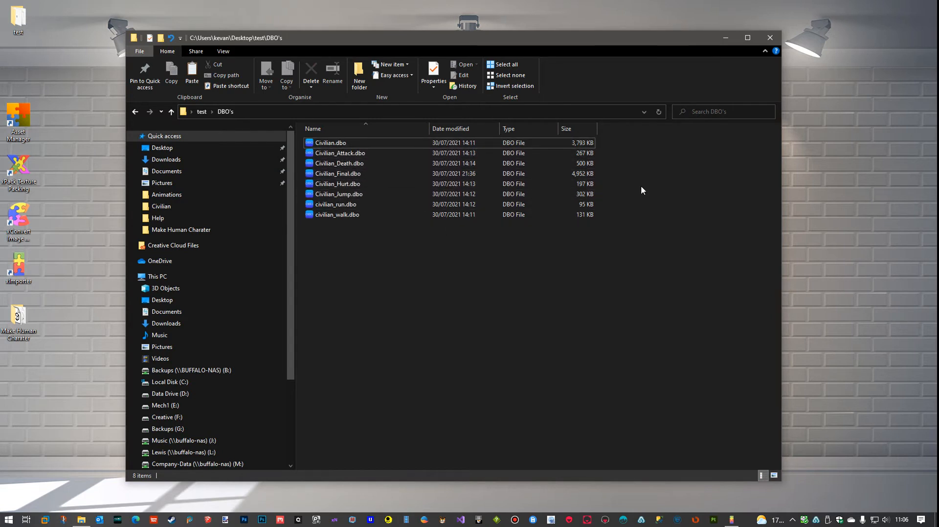
pyautogui.click(771, 42)
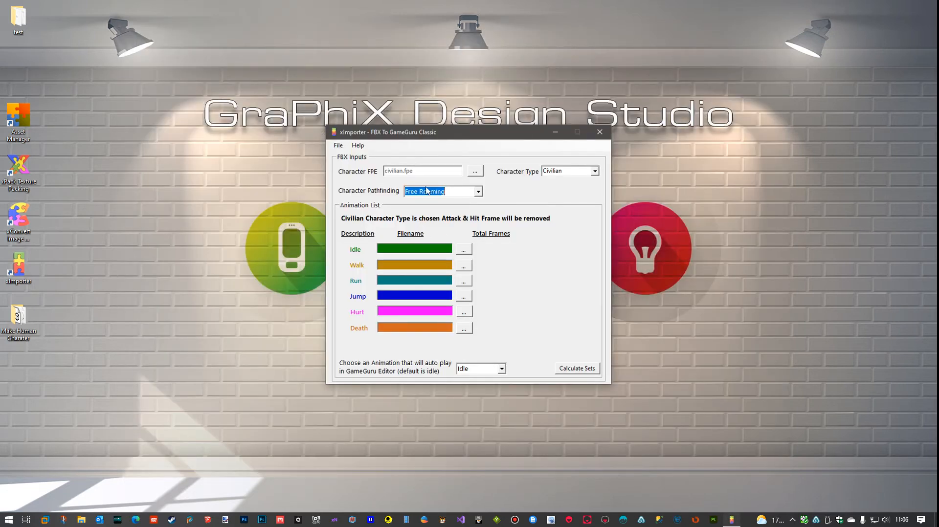
# In xImporter, assign Civilian.dbo from the DBO's folder as the Idle animation
pyautogui.click(463, 251)
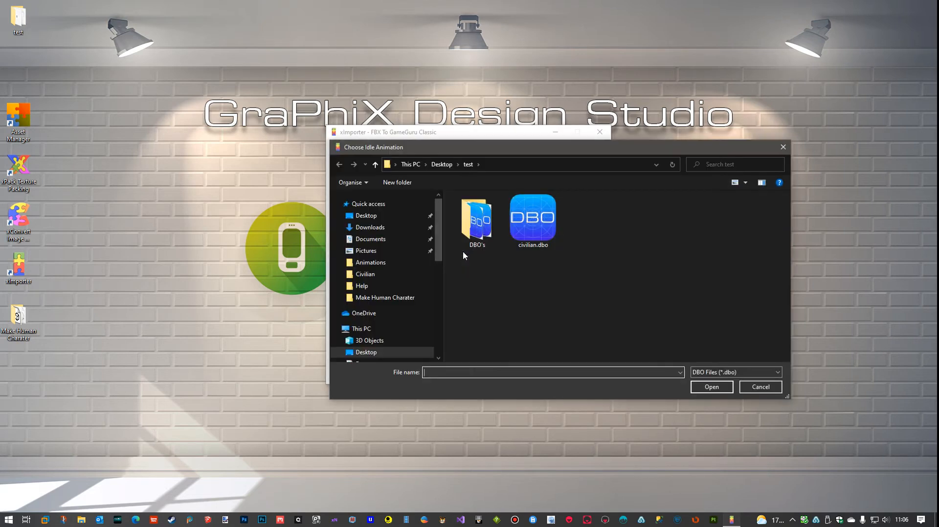
pyautogui.doubleClick(478, 240)
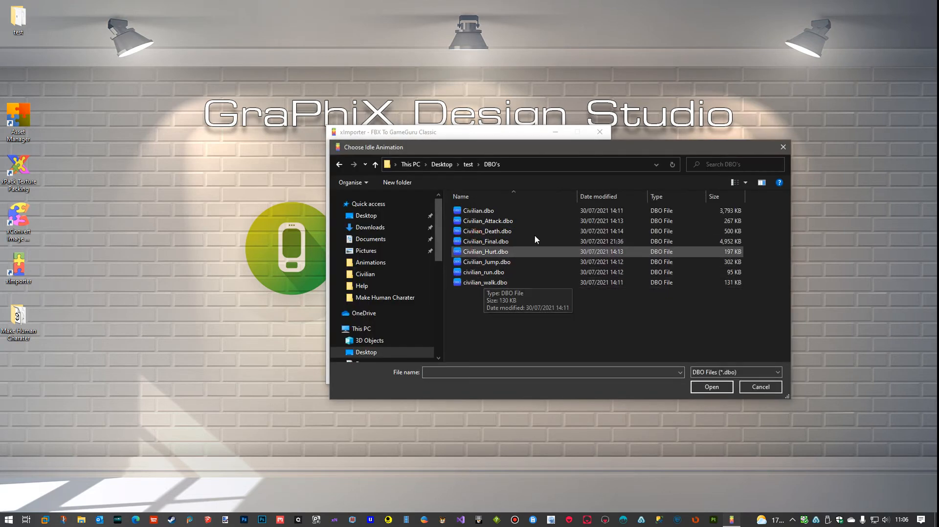
pyautogui.click(485, 214)
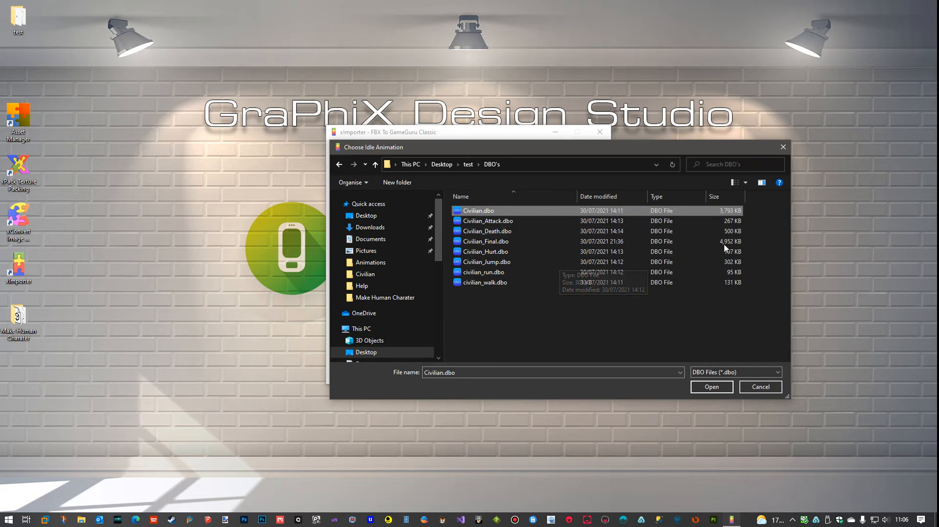
pyautogui.click(712, 386)
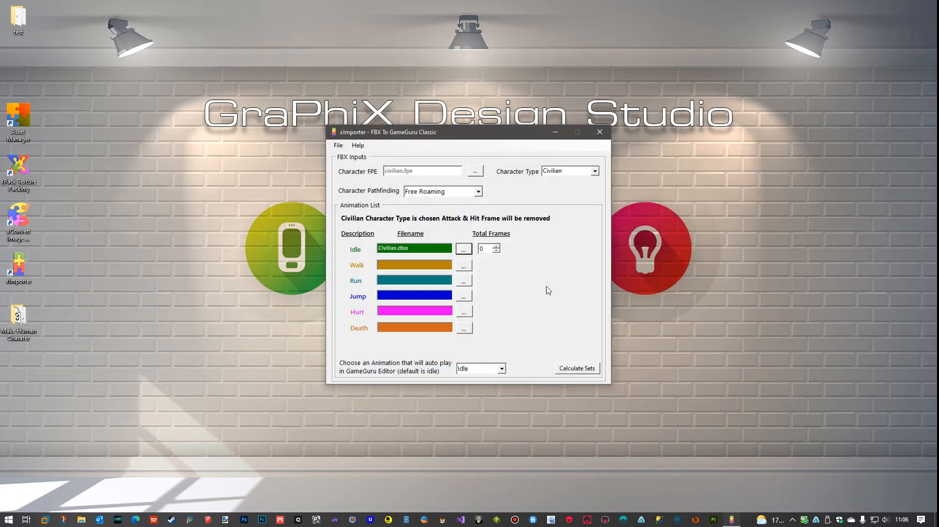
# Bring the Civilian Animation List note into view beside xImporter and set the Idle animation's total frames to 302
pyautogui.click(485, 248)
pyautogui.moveTo(938, 77); pyautogui.dragTo(889, 83)
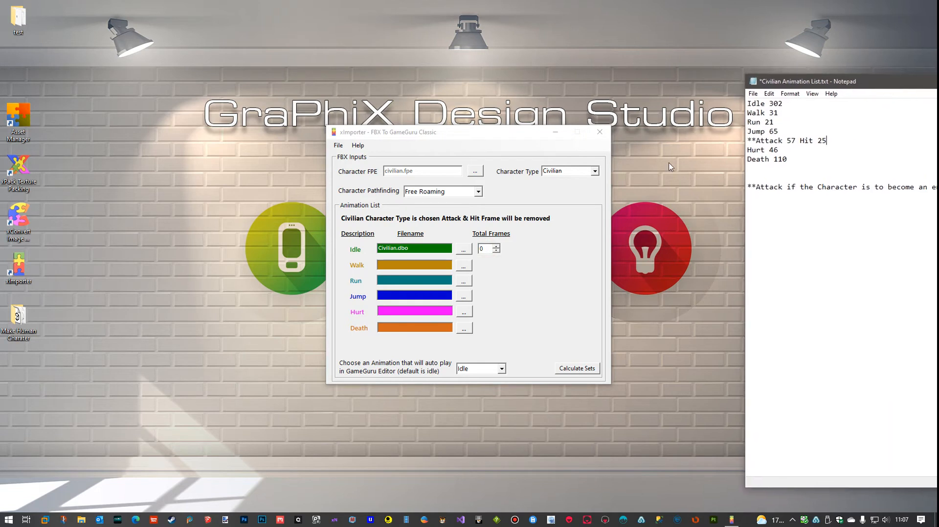
pyautogui.click(486, 250)
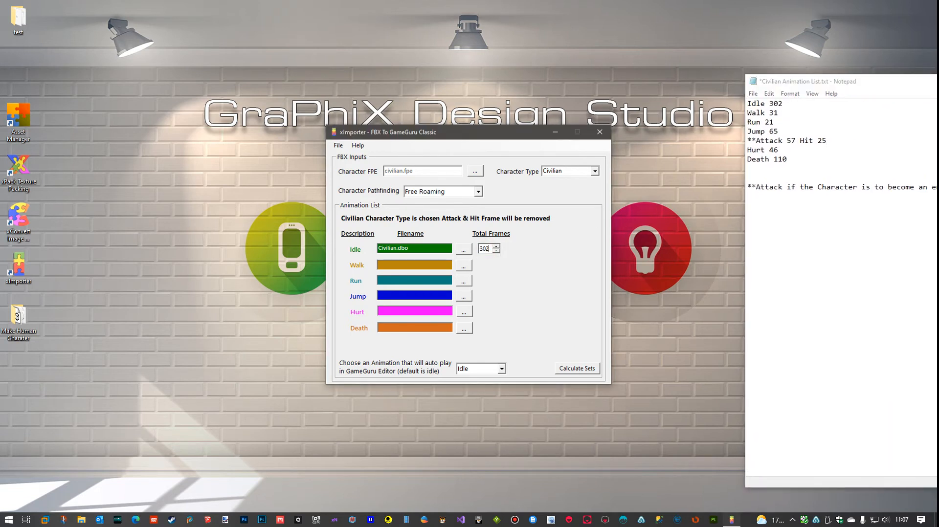
# Assign civilian_walk.dbo with 31 total frames to the Walk animation and civilian_run.dbo with 21 total frames to the Run animation
pyautogui.click(463, 267)
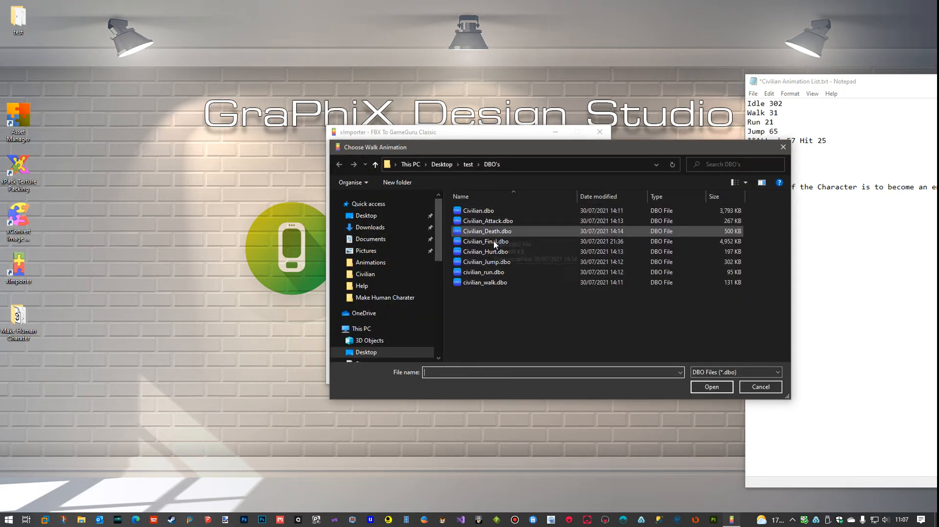
pyautogui.doubleClick(491, 283)
pyautogui.doubleClick(488, 264)
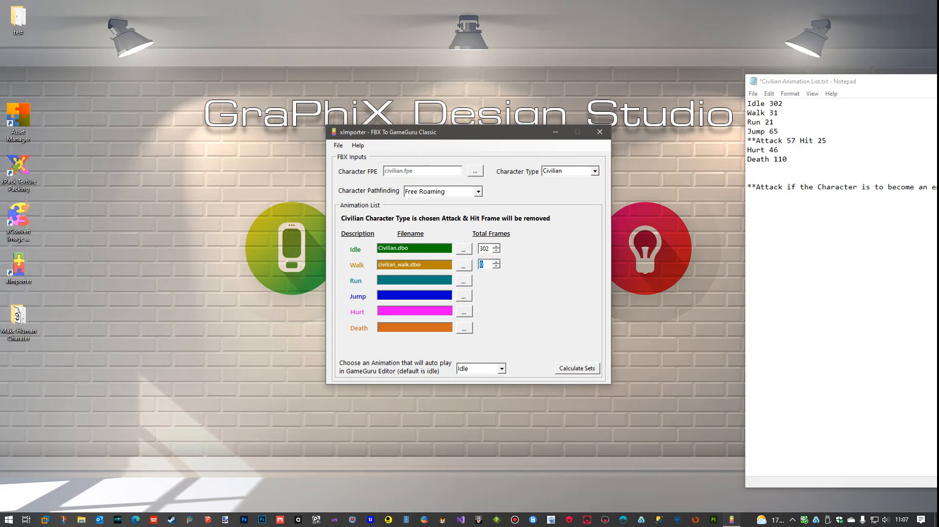
pyautogui.click(468, 282)
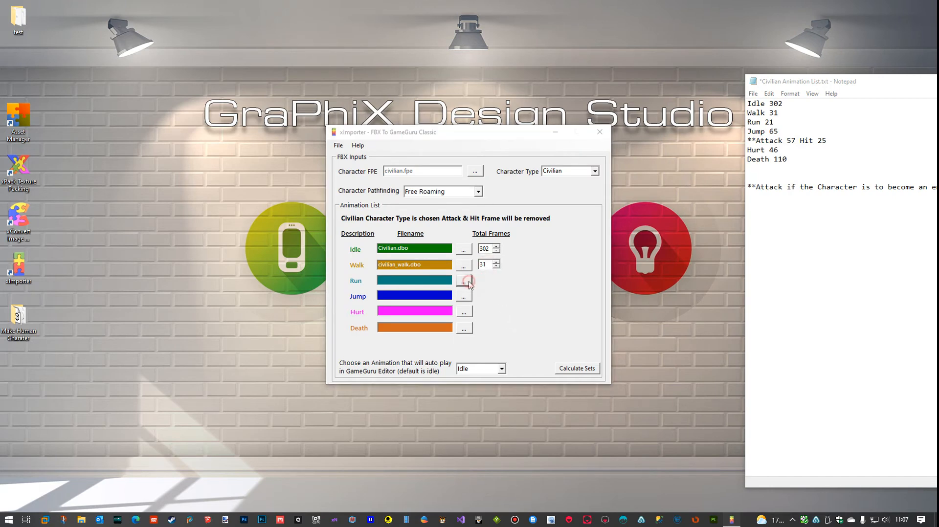
pyautogui.doubleClick(491, 272)
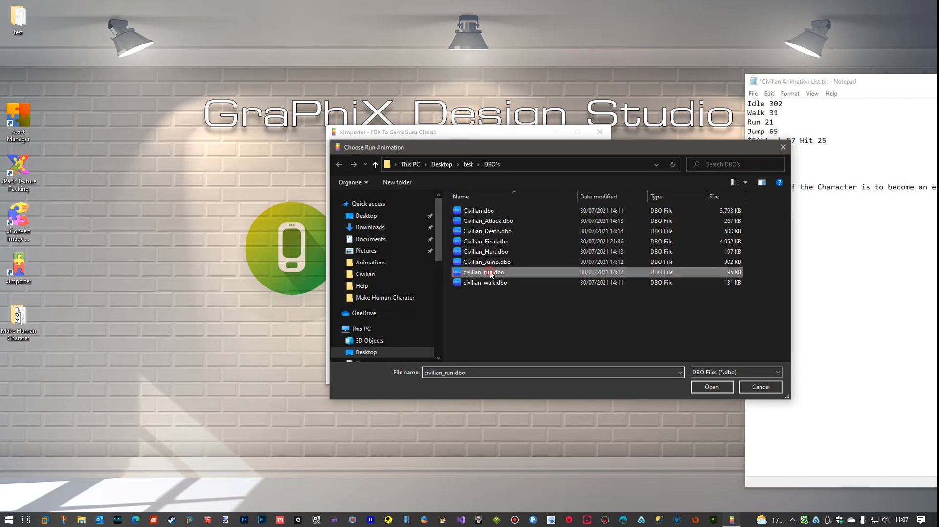
pyautogui.doubleClick(489, 280)
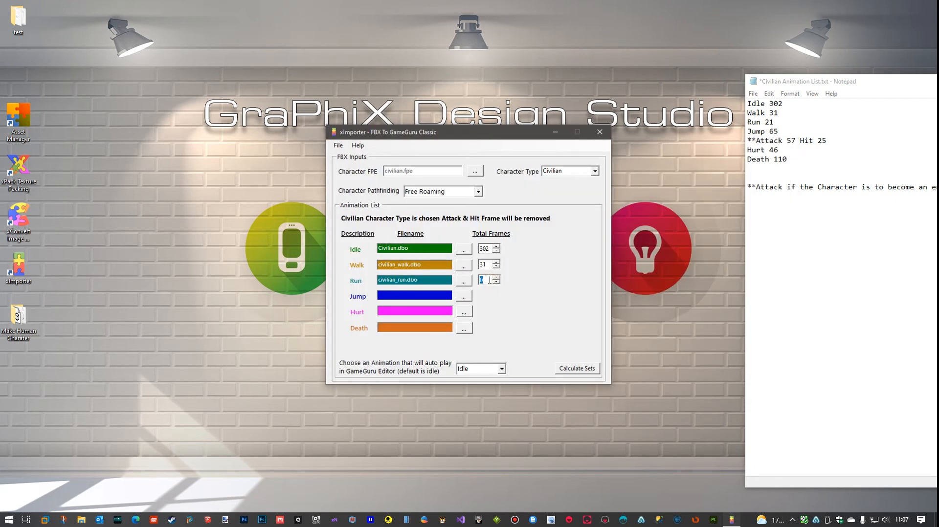
# Assign Civilian_Jump.dbo with 65 total frames to the Jump animation and Civilian_Hurt.dbo with 46 total frames to the Hurt animation
pyautogui.click(463, 296)
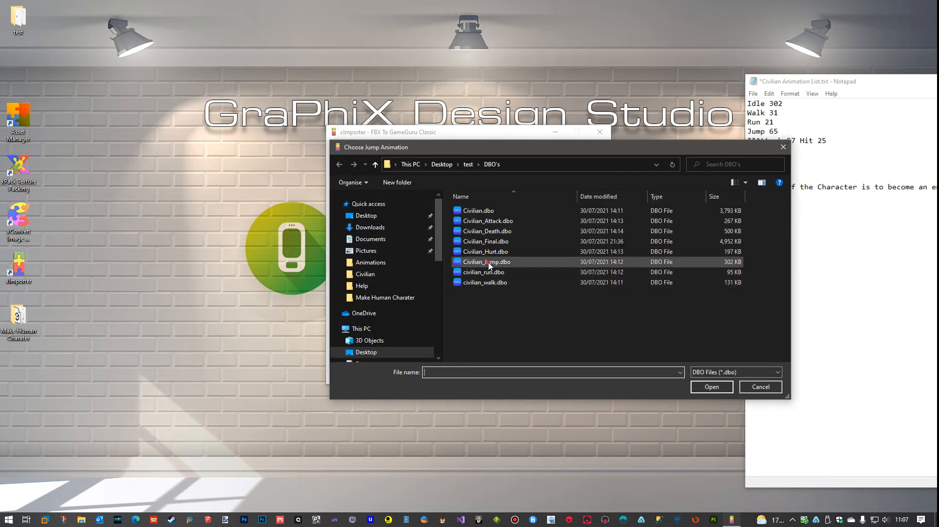
pyautogui.doubleClick(487, 262)
pyautogui.doubleClick(488, 296)
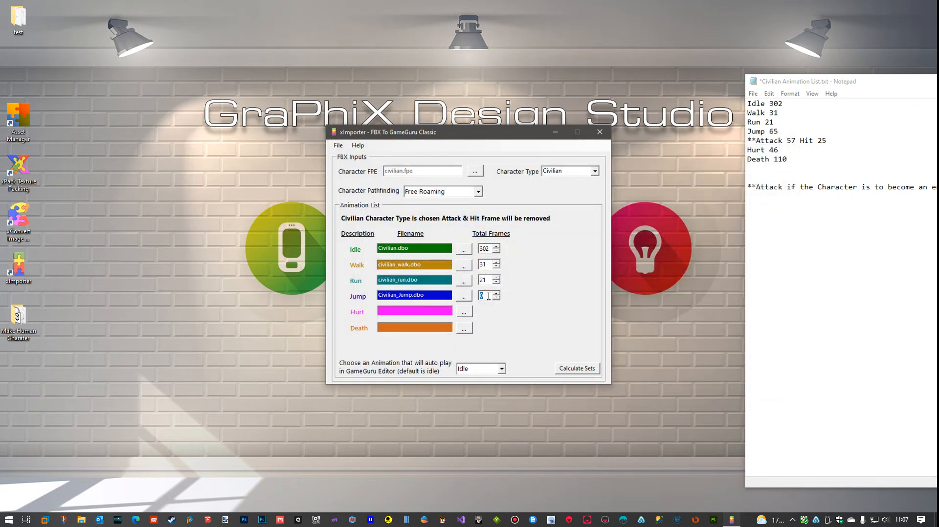
pyautogui.write('65')
pyautogui.click(463, 311)
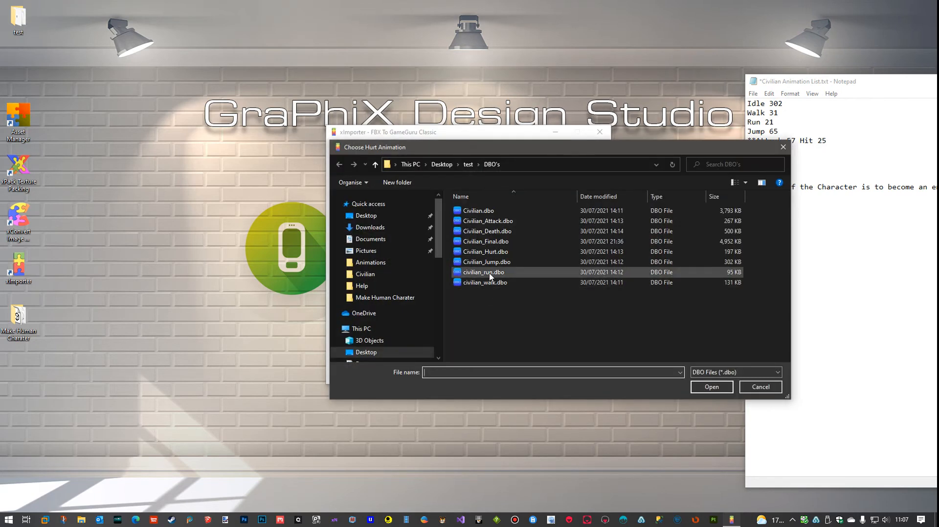
pyautogui.doubleClick(485, 251)
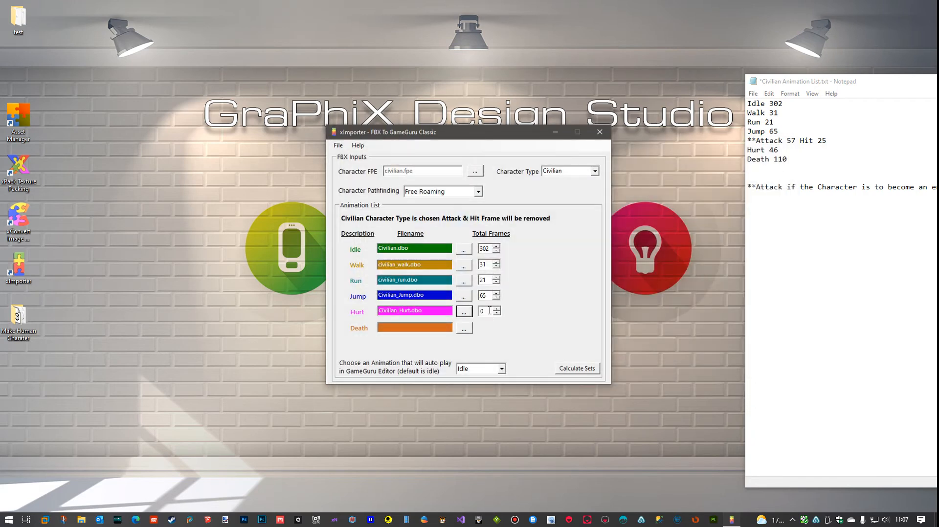
pyautogui.doubleClick(490, 310)
# Assign Civilian_Death.dbo with 110 total frames to the Death animation and put the animation list note out of view
pyautogui.click(464, 328)
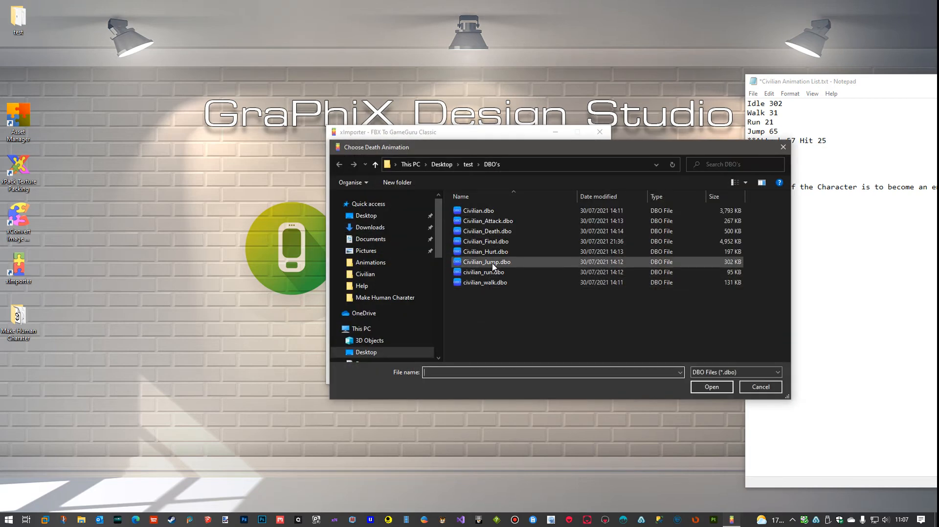
pyautogui.doubleClick(488, 232)
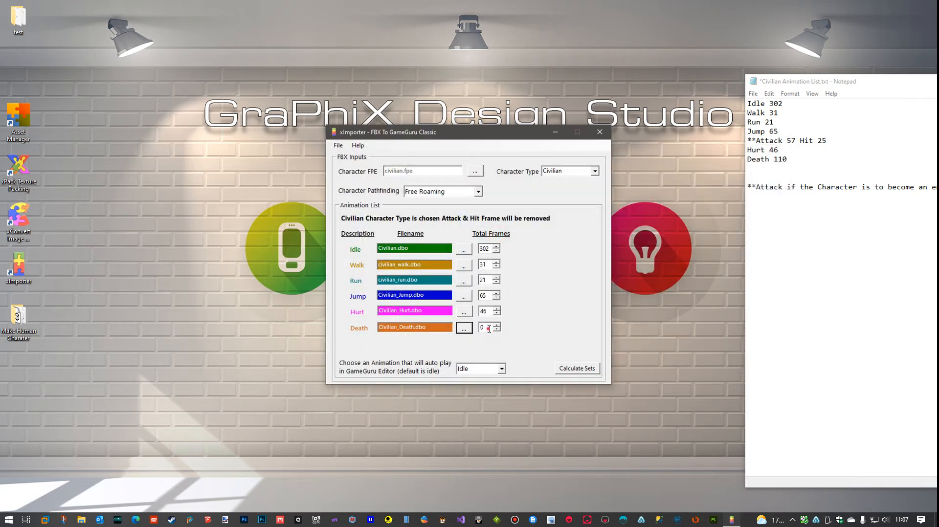
pyautogui.doubleClick(489, 329)
pyautogui.click(900, 83)
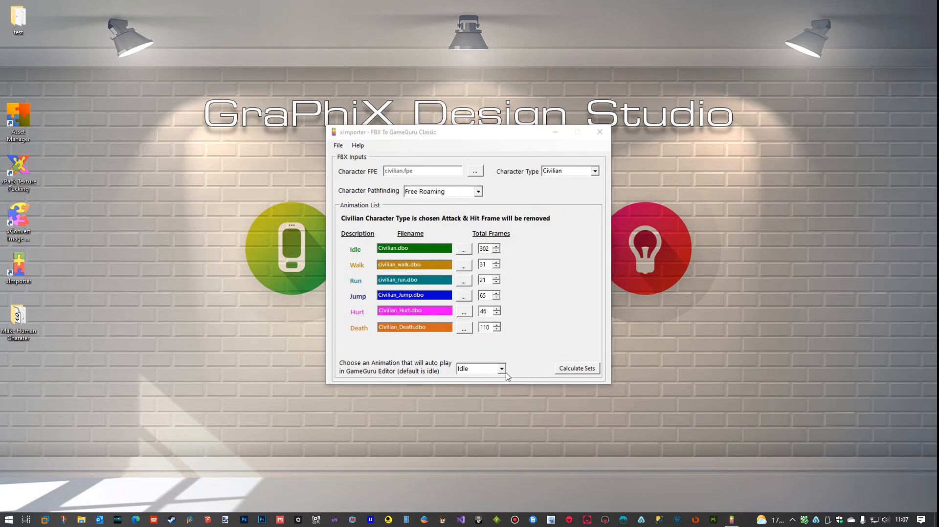
# Keep Idle as the animation that auto plays in the GameGuru Editor and calculate the frame sets
pyautogui.click(502, 370)
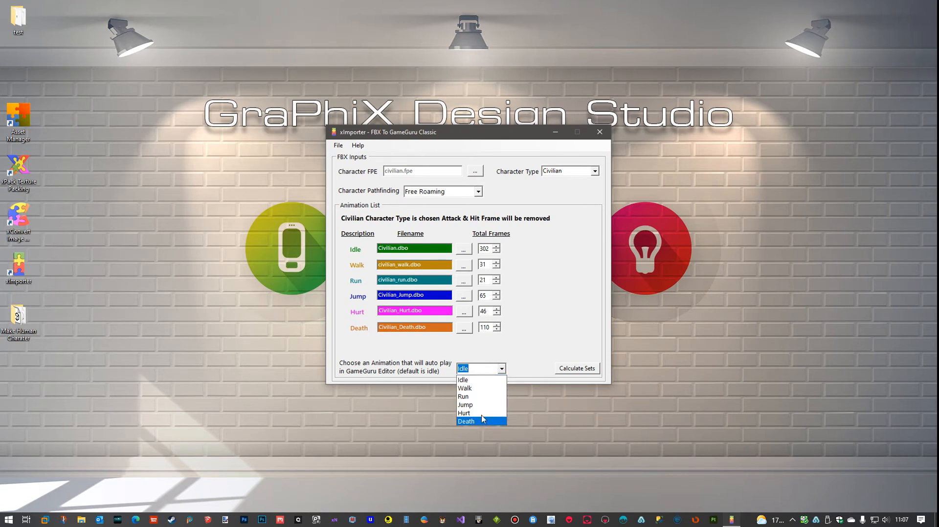
pyautogui.click(481, 381)
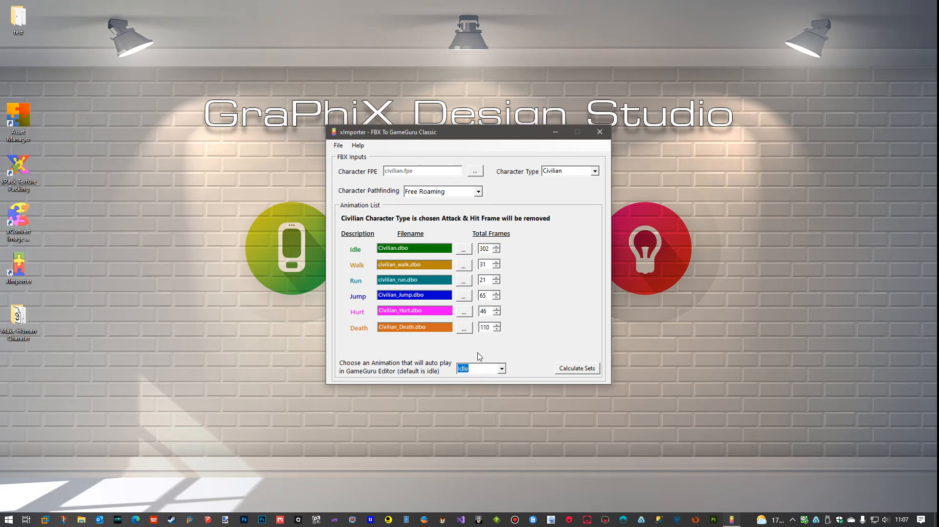
pyautogui.click(501, 370)
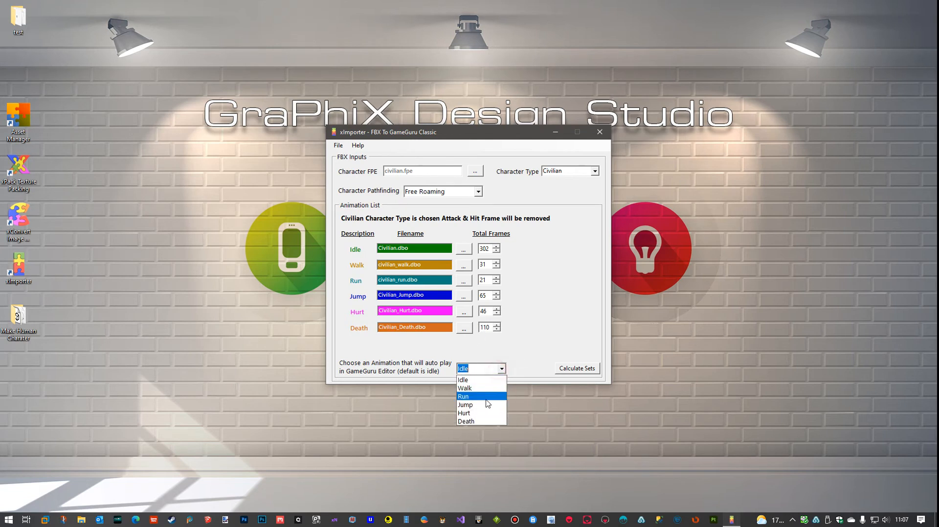
pyautogui.click(481, 380)
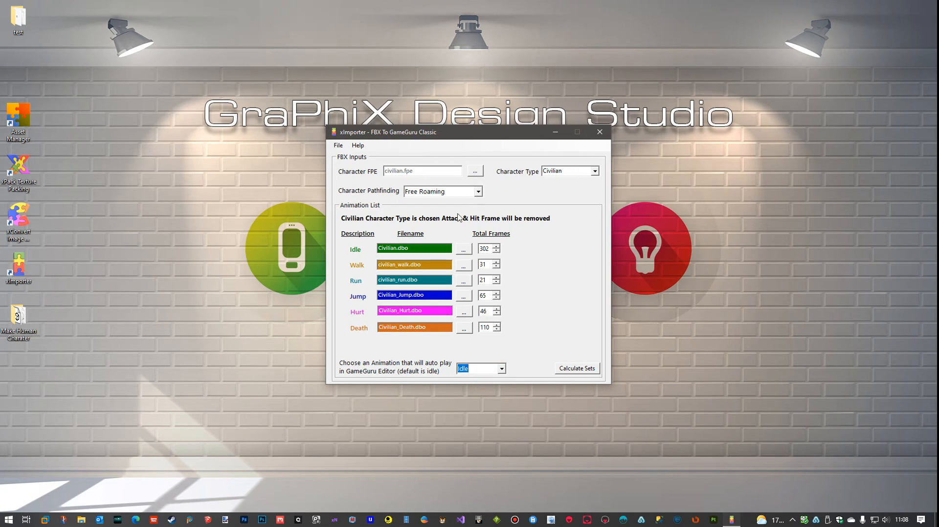
pyautogui.click(572, 370)
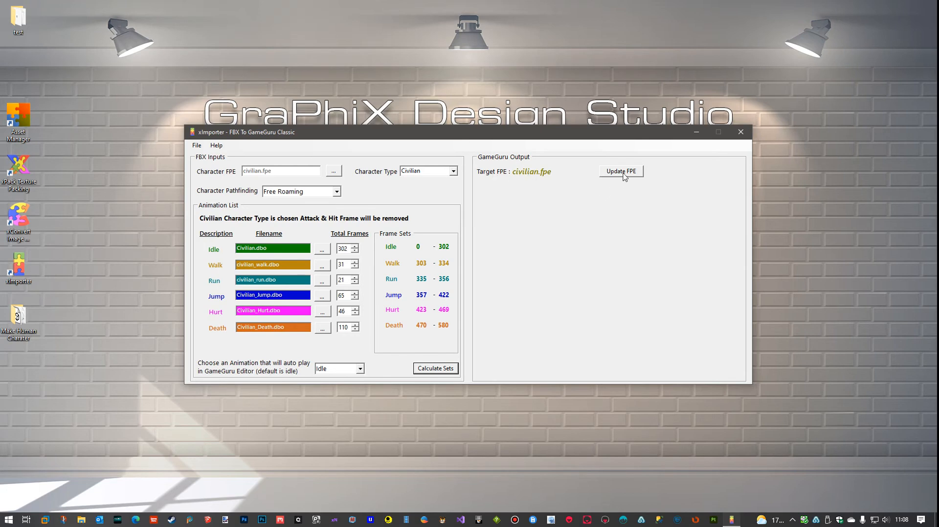
# Examine the AI and animation entries of civilian.fpe in the desktop test folder, and close the file and folder
pyautogui.doubleClick(18, 17)
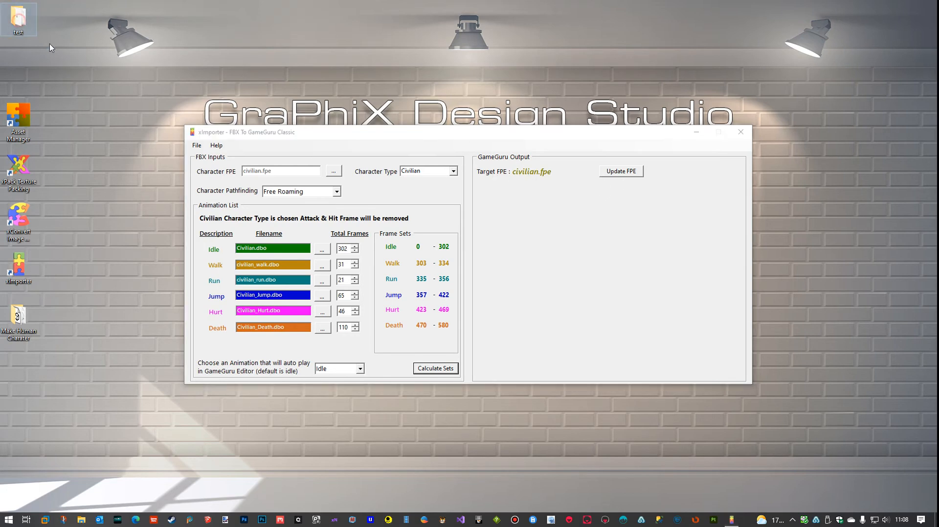
pyautogui.doubleClick(432, 223)
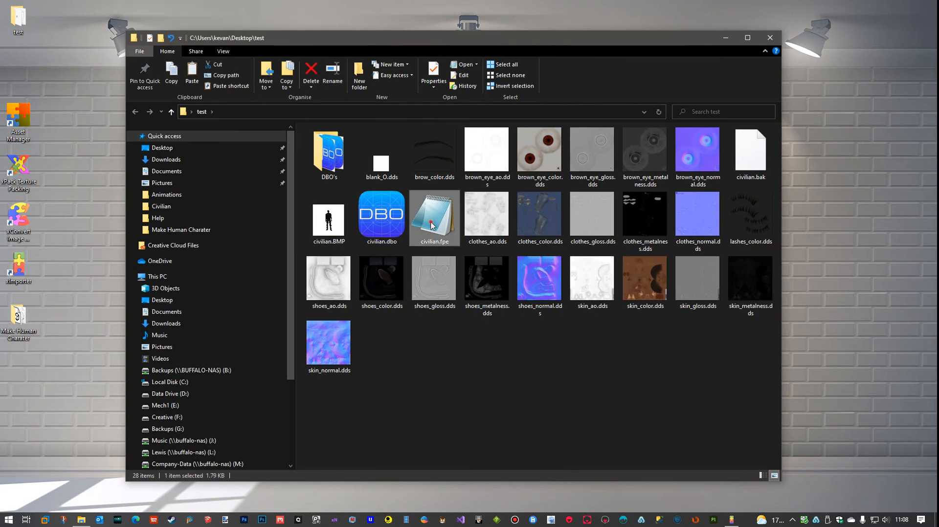
pyautogui.scroll(-12, 548, 259)
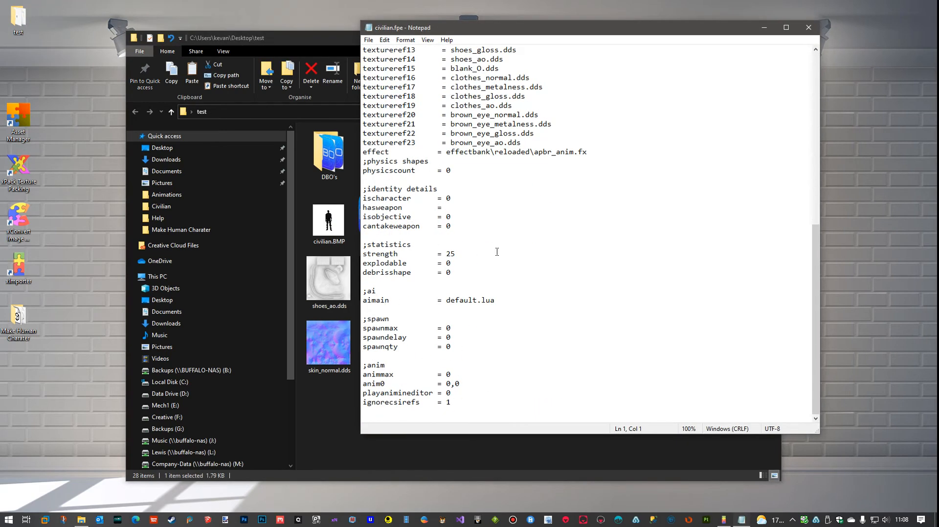
pyautogui.scroll(10, 497, 251)
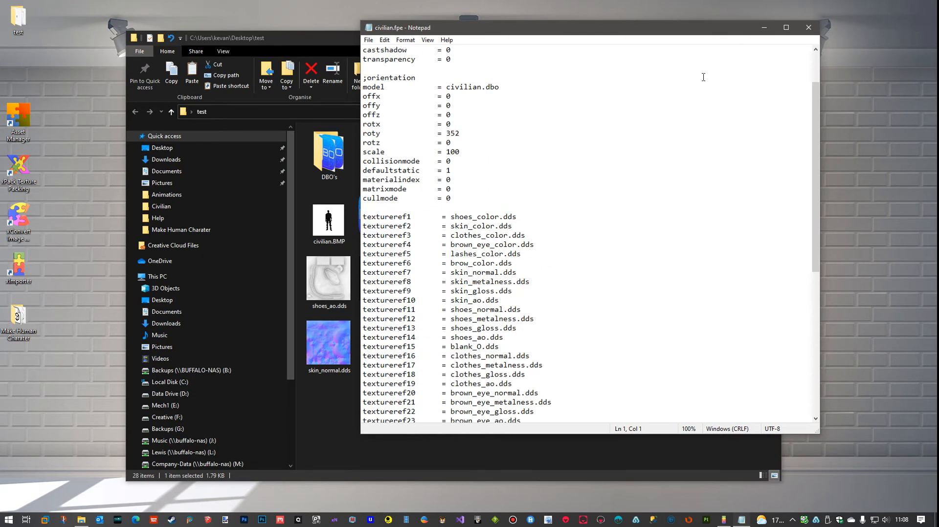
pyautogui.click(808, 27)
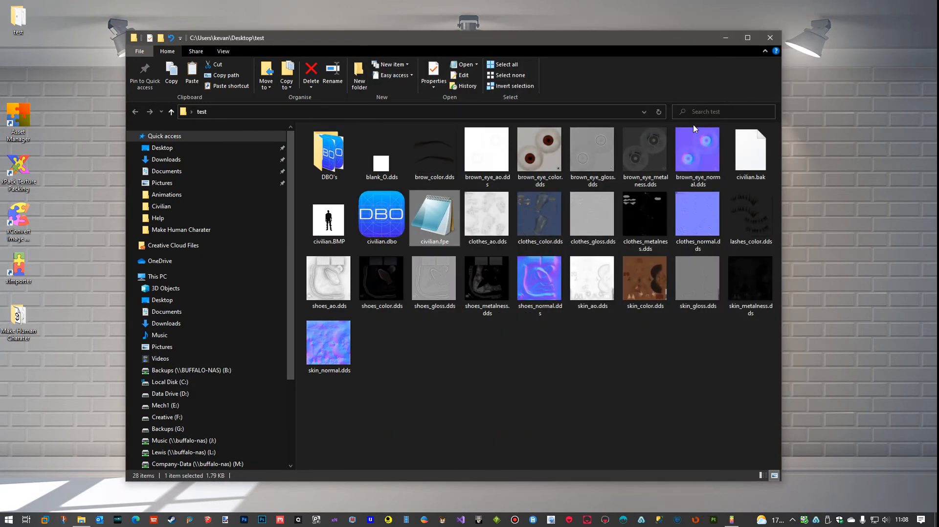
pyautogui.click(769, 38)
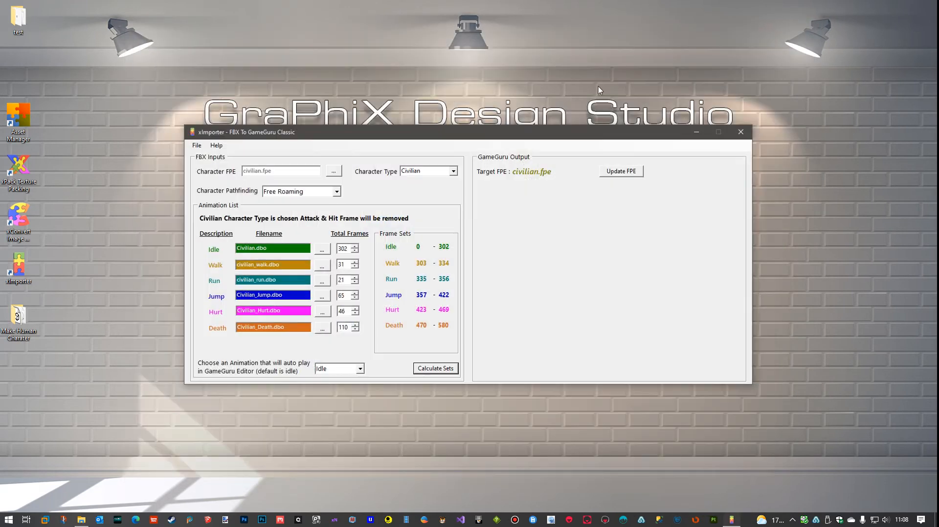
# Update the target civilian.fpe and check its AI script and animation set entries in the test folder, closing the file and folder
pyautogui.click(627, 174)
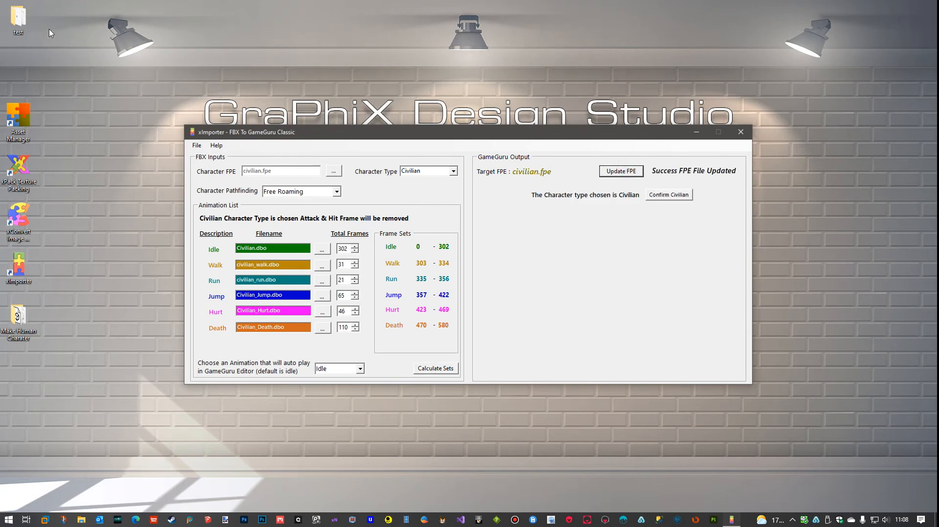
pyautogui.doubleClick(25, 22)
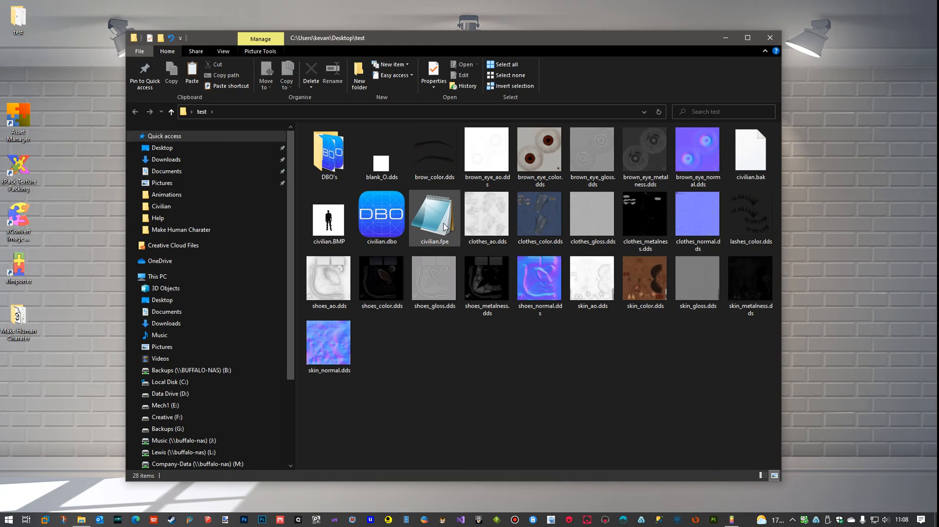
pyautogui.doubleClick(444, 226)
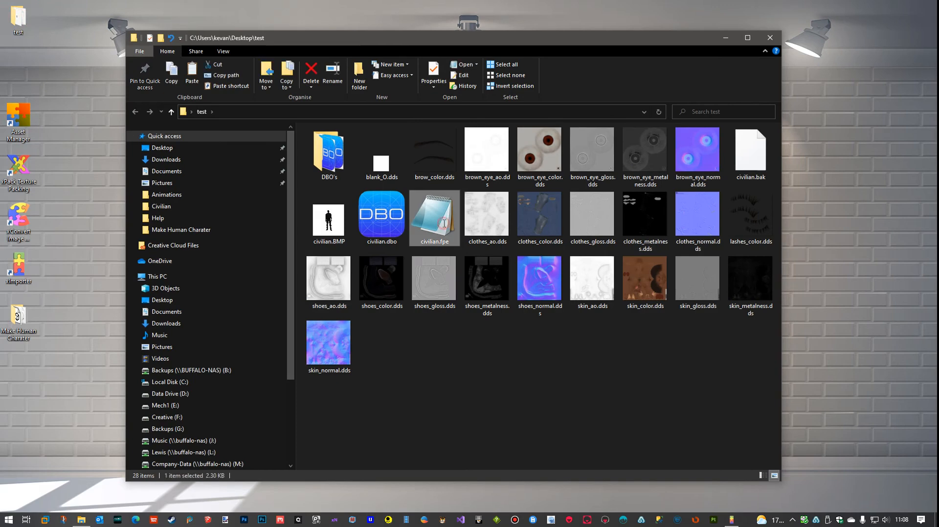
pyautogui.scroll(-9, 621, 236)
pyautogui.scroll(-8, 621, 236)
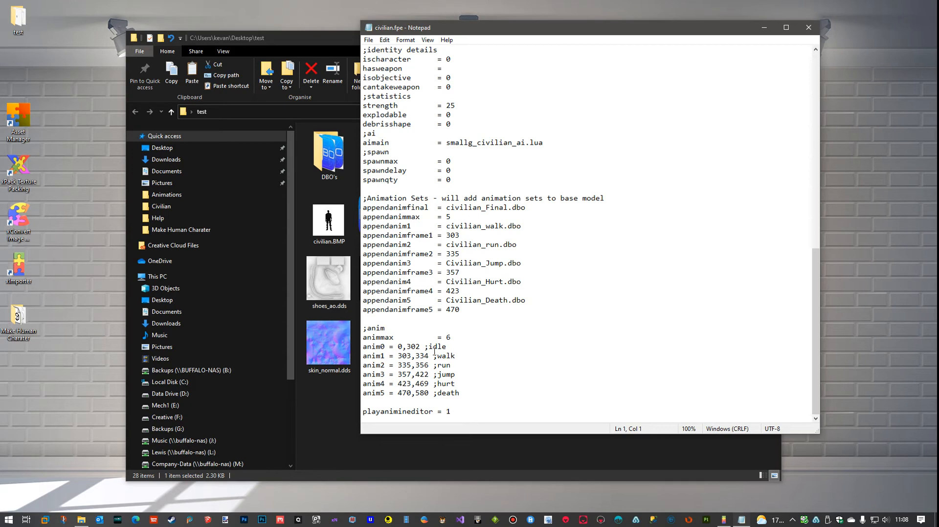
pyautogui.scroll(8, 527, 329)
pyautogui.scroll(-4, 549, 315)
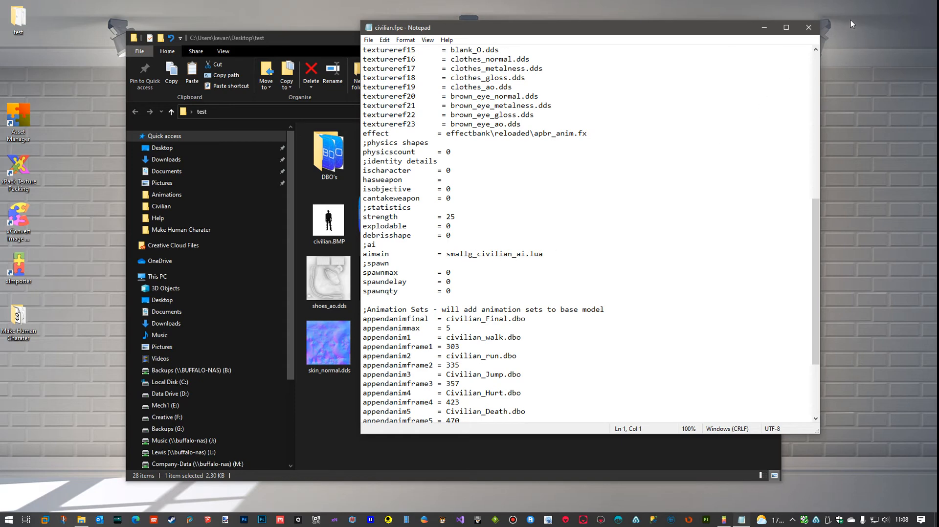
pyautogui.click(809, 28)
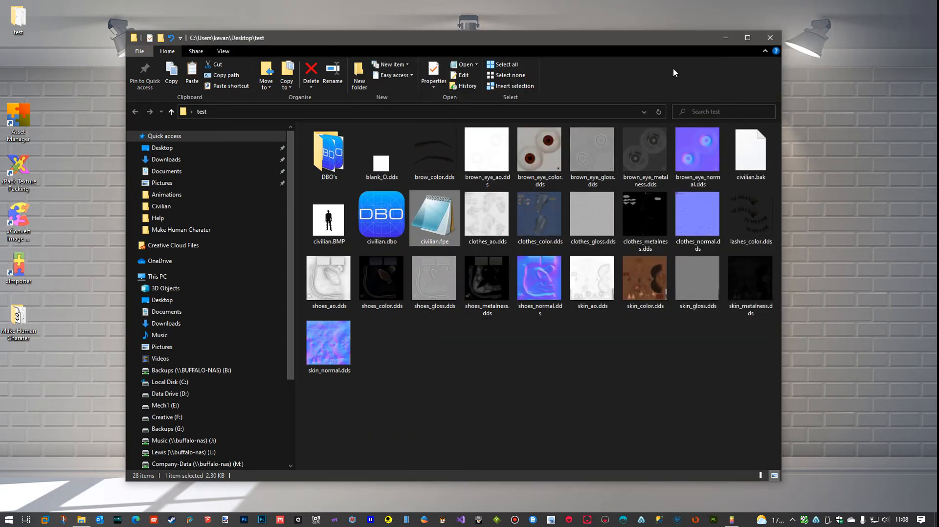
pyautogui.click(768, 39)
pyautogui.doubleClick(19, 17)
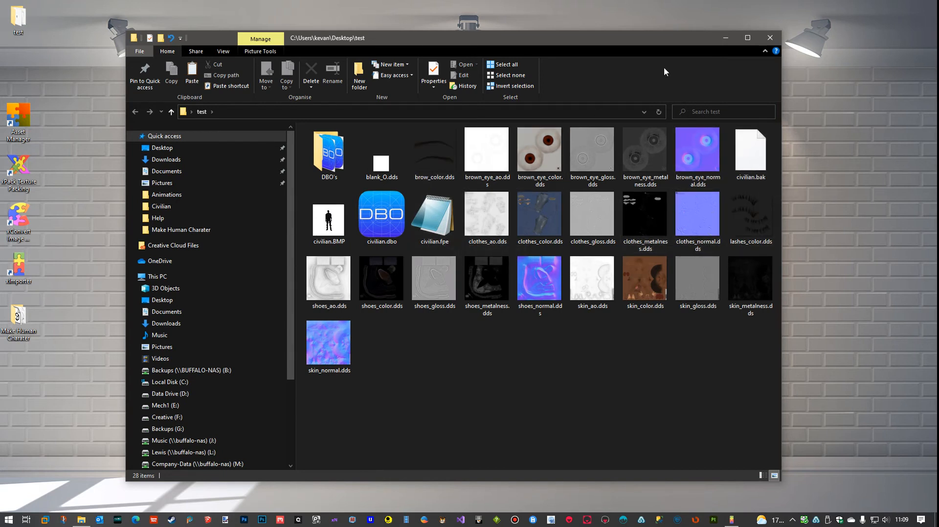
pyautogui.click(770, 39)
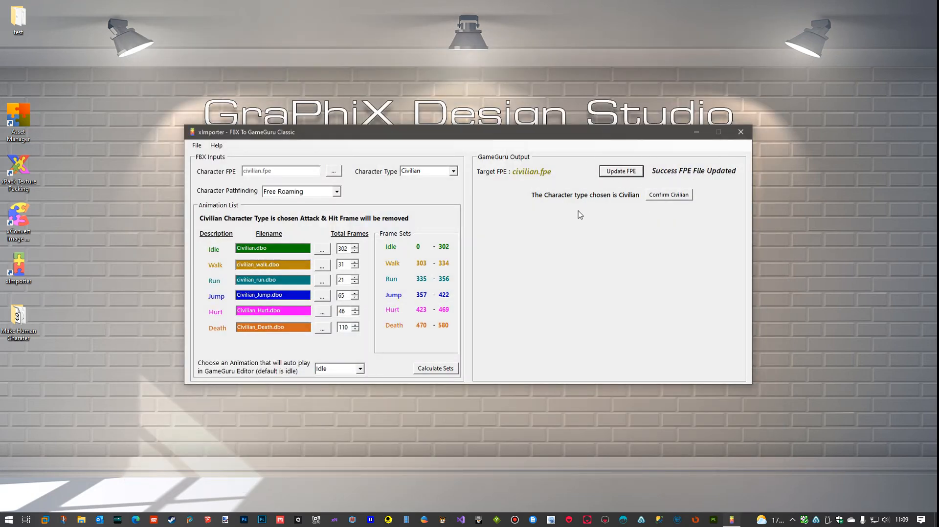
# Confirm the Civilian type to create its LUA script, and set hurthealthperc to 40 in the script
pyautogui.click(666, 196)
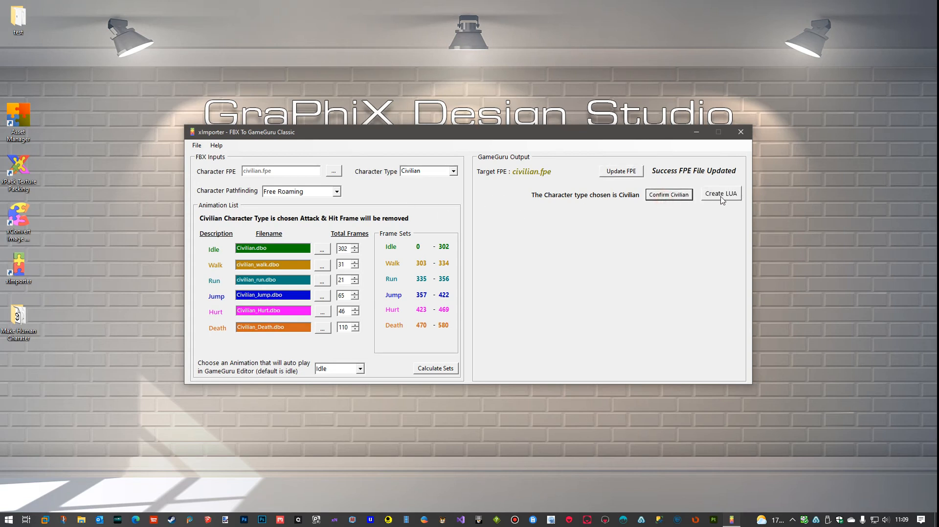
pyautogui.click(722, 199)
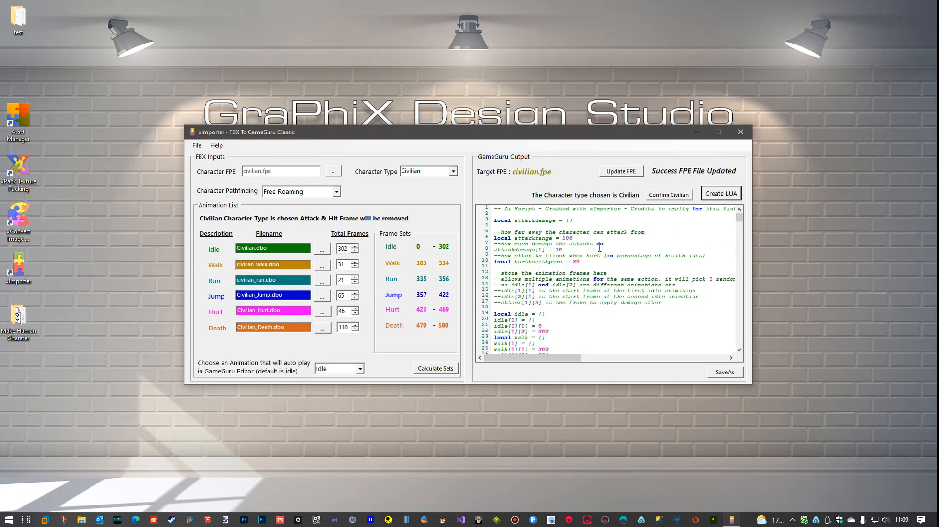
pyautogui.doubleClick(576, 262)
pyautogui.write('4')
# Save the character script as smallg_civilian_ai.lua in the desktop test folder
pyautogui.click(723, 372)
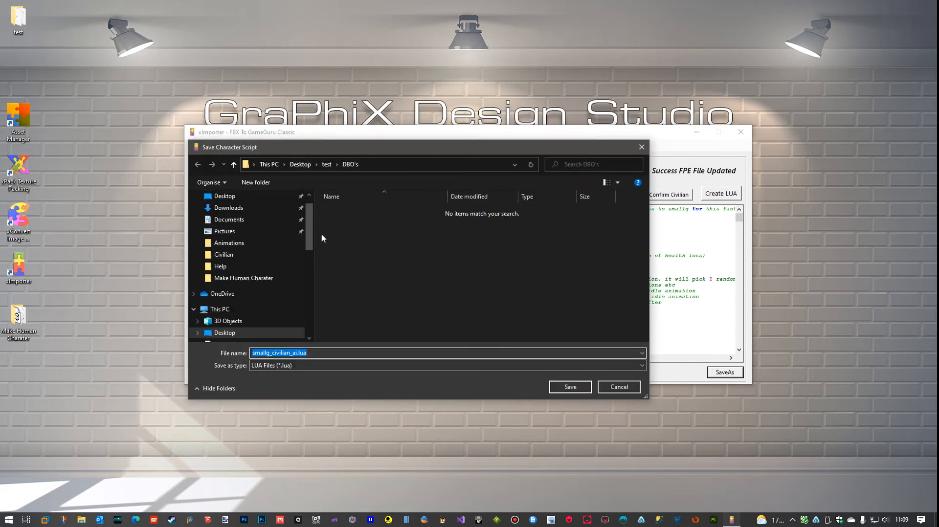
pyautogui.moveTo(307, 245); pyautogui.dragTo(311, 237)
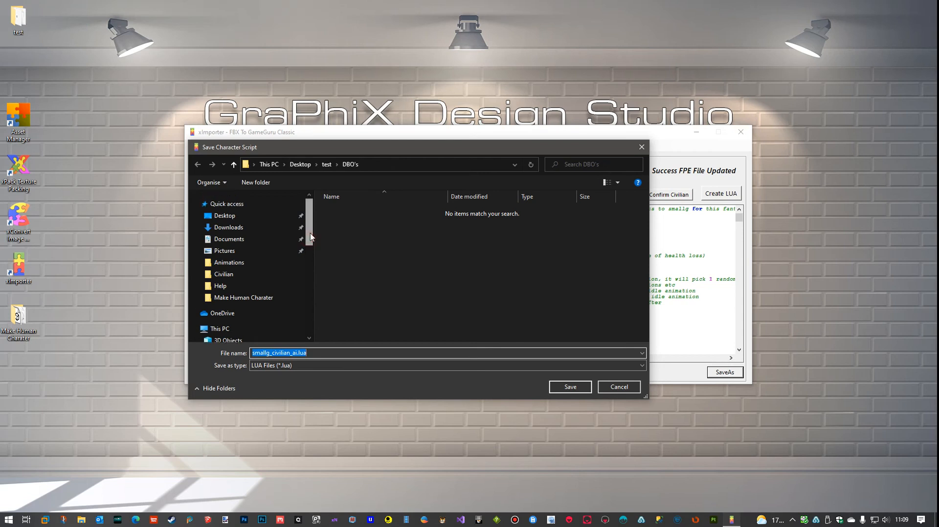
pyautogui.click(326, 165)
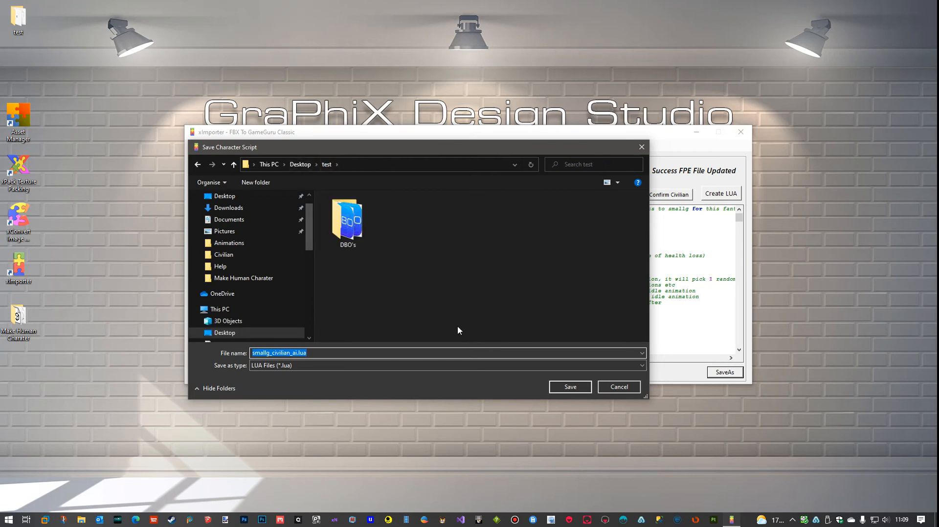
pyautogui.click(579, 388)
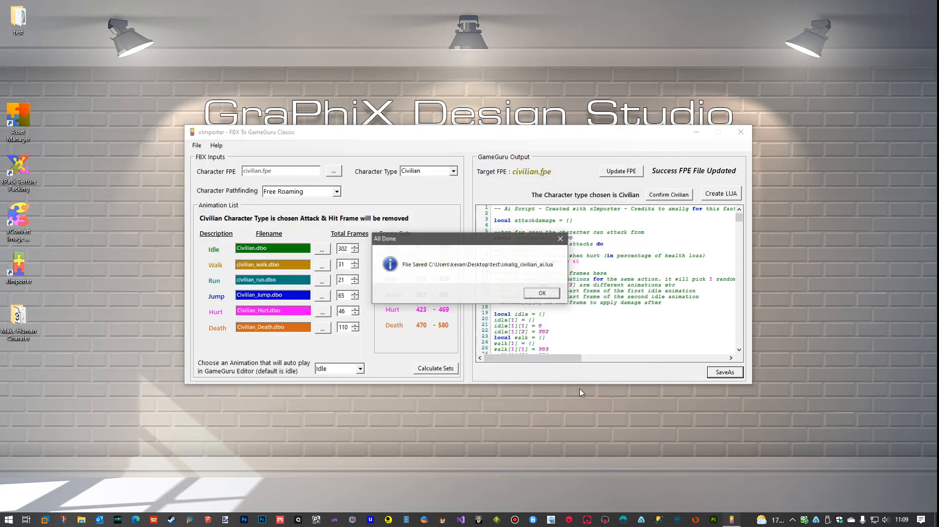
pyautogui.click(542, 293)
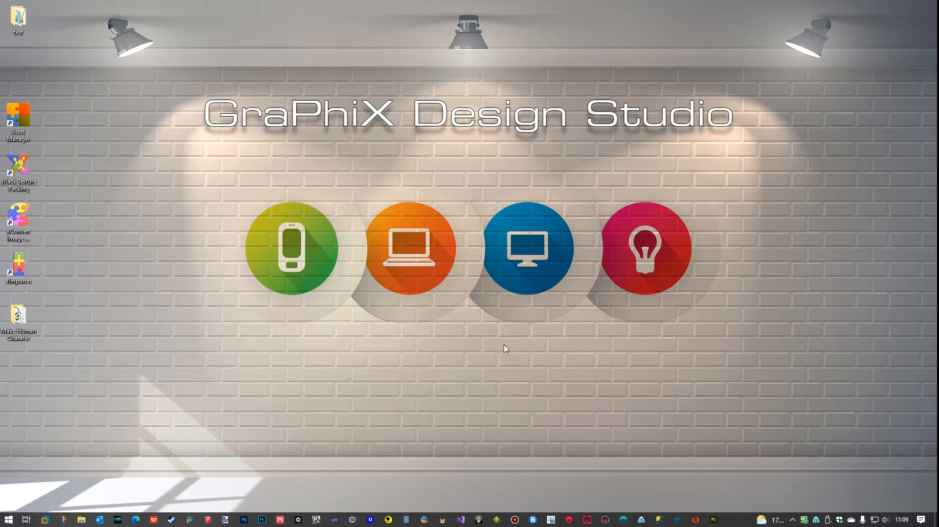
# Copy smallg_civilian_ai.lua from the desktop test folder into Game Guru's Files\scriptbank folder, closing both folders
pyautogui.doubleClick(20, 17)
pyautogui.rightClick(379, 351)
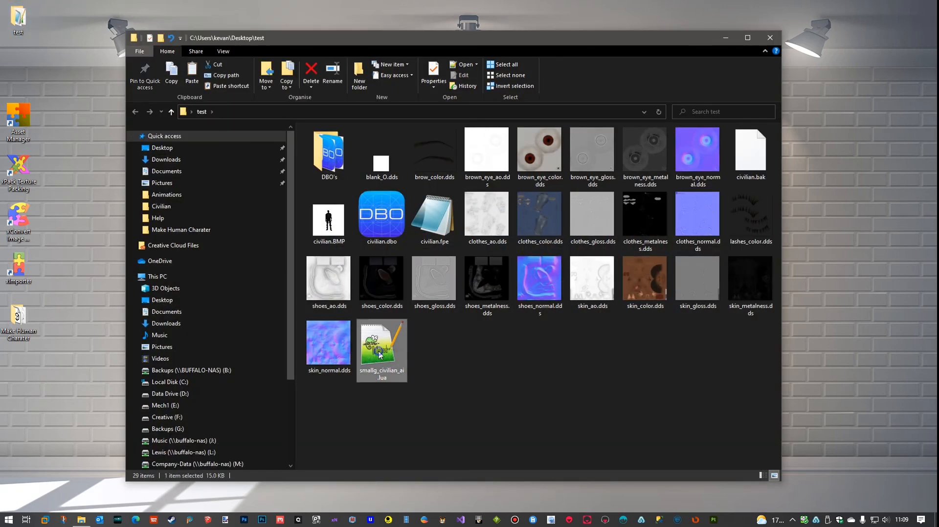
pyautogui.click(229, 293)
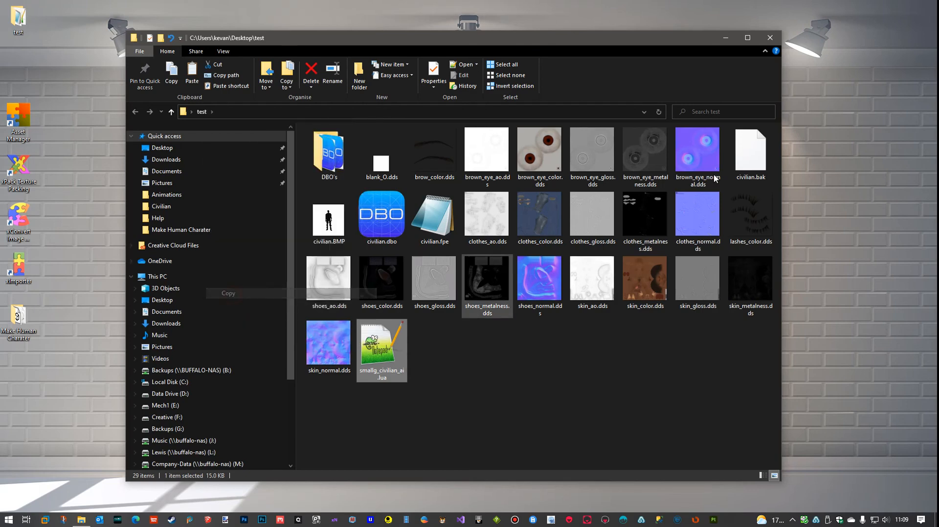
pyautogui.click(769, 38)
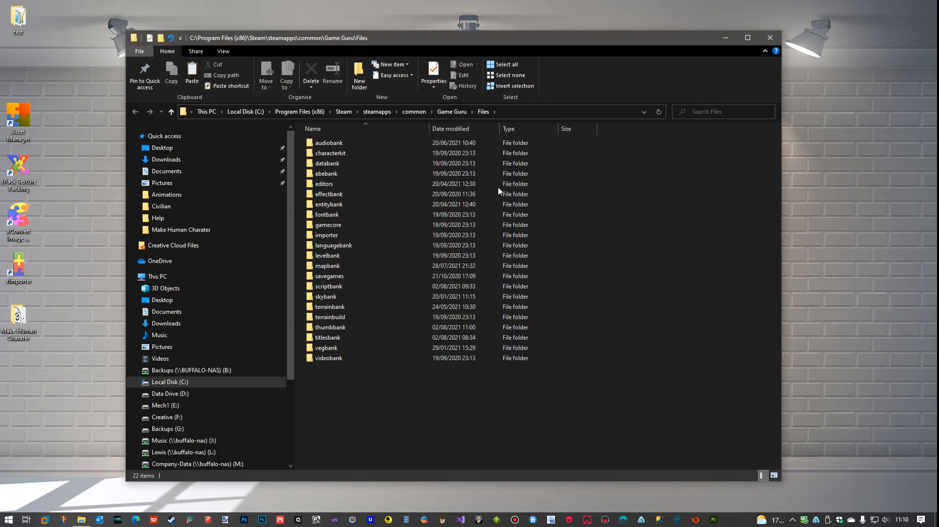
pyautogui.doubleClick(327, 287)
pyautogui.scroll(-4, 687, 371)
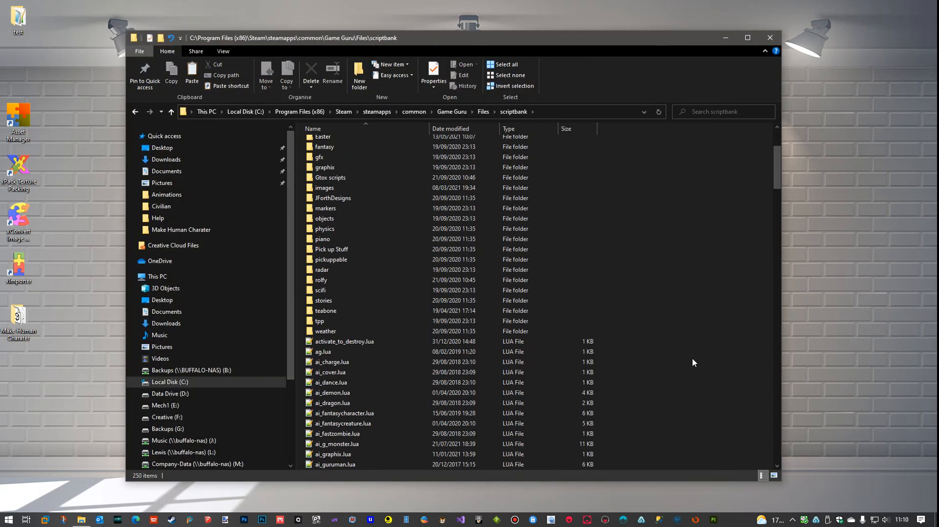
pyautogui.rightClick(715, 395)
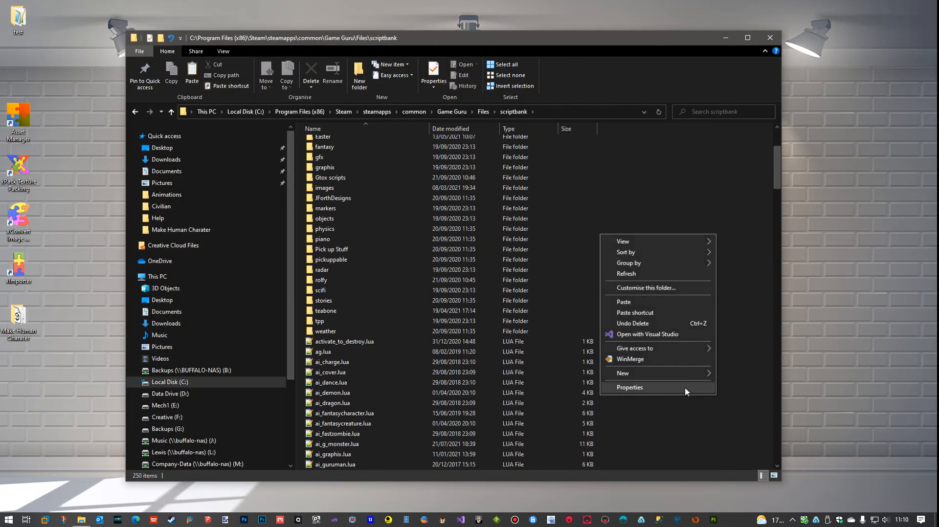
pyautogui.click(629, 302)
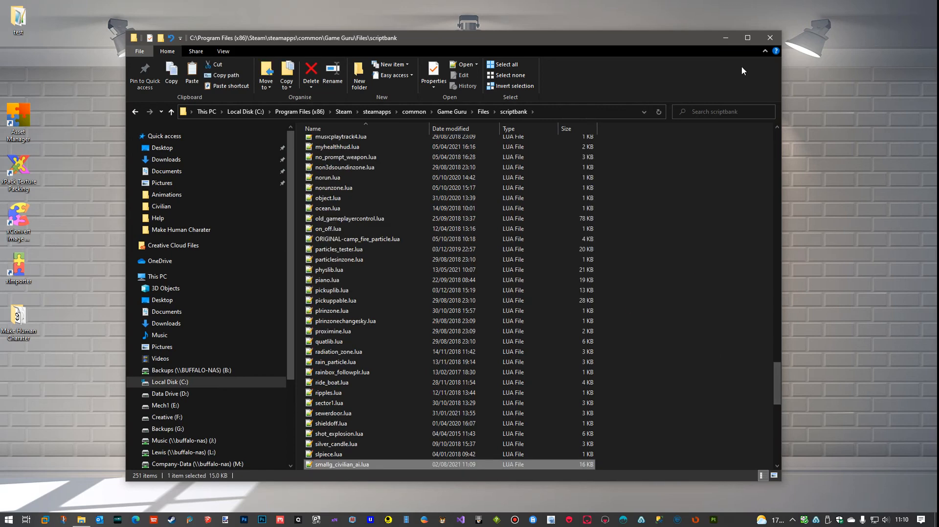
pyautogui.click(769, 38)
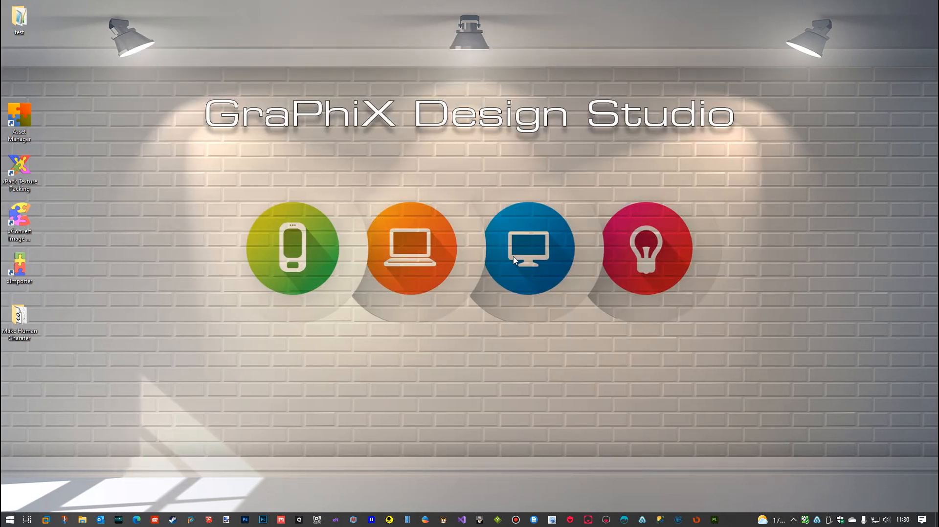
# Switch to GameGuru, add the civilian entity from the user library's Civilian folder, and place it on the terrain
pyautogui.click(155, 520)
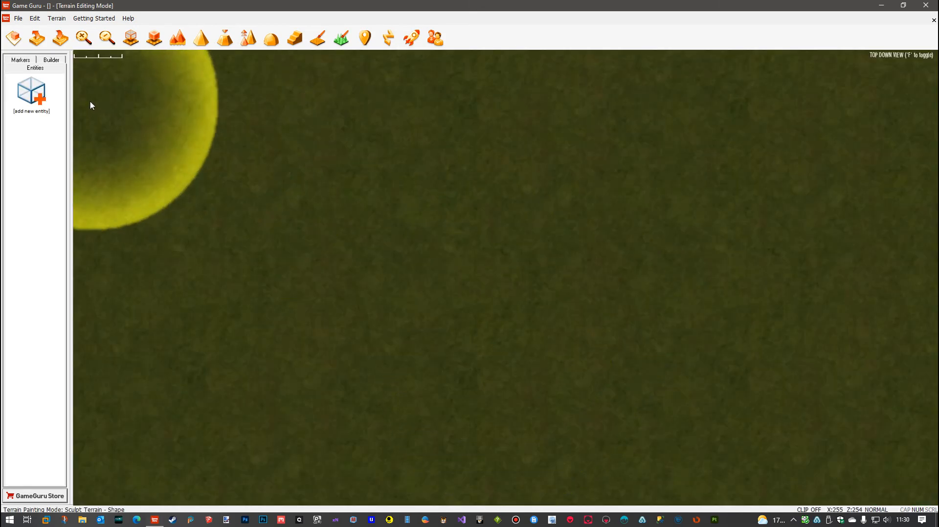
pyautogui.click(31, 93)
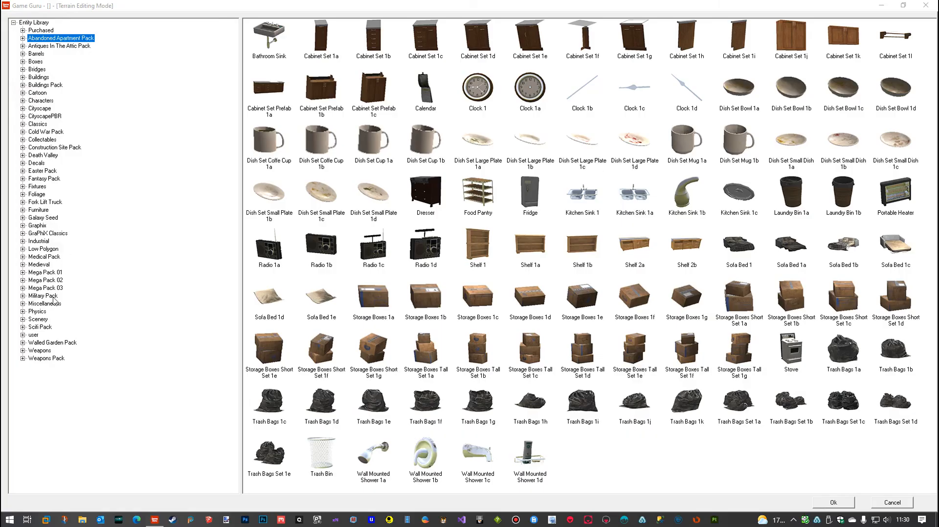
pyautogui.click(22, 335)
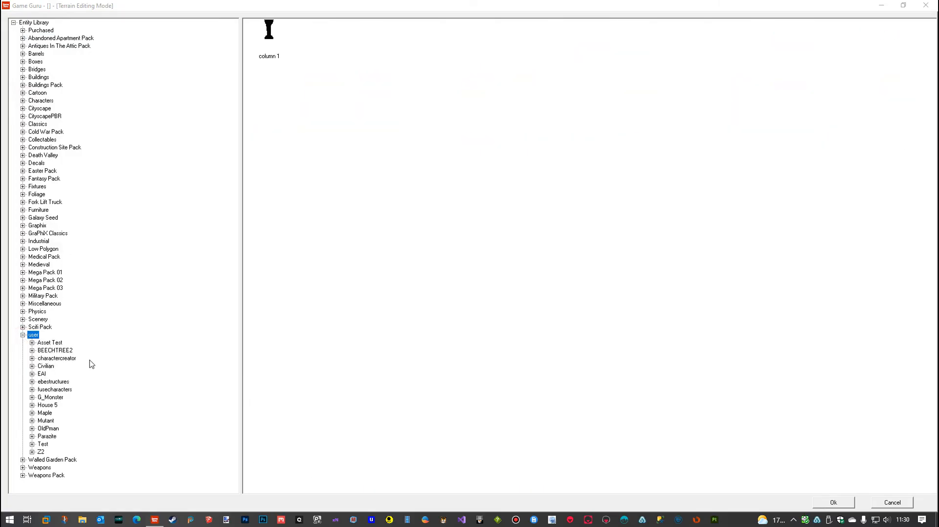
pyautogui.click(45, 367)
pyautogui.click(270, 37)
pyautogui.click(833, 502)
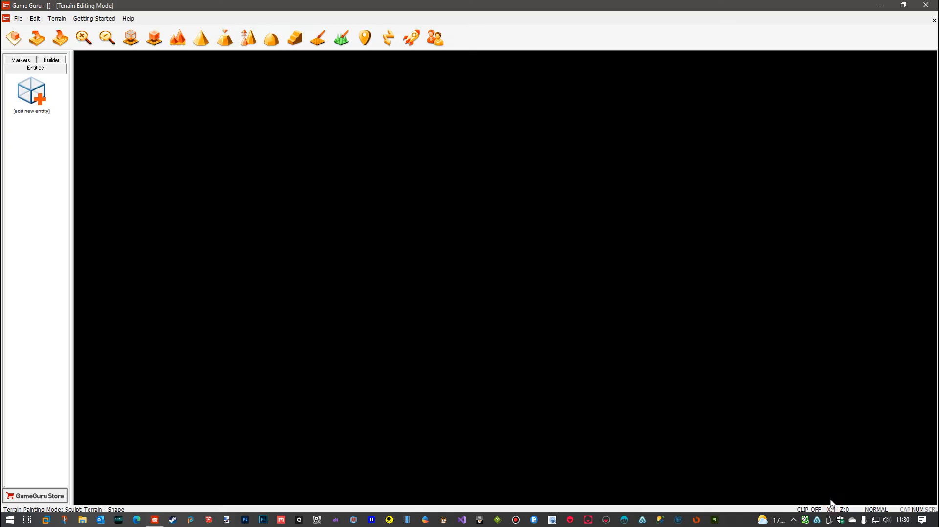
pyautogui.click(542, 203)
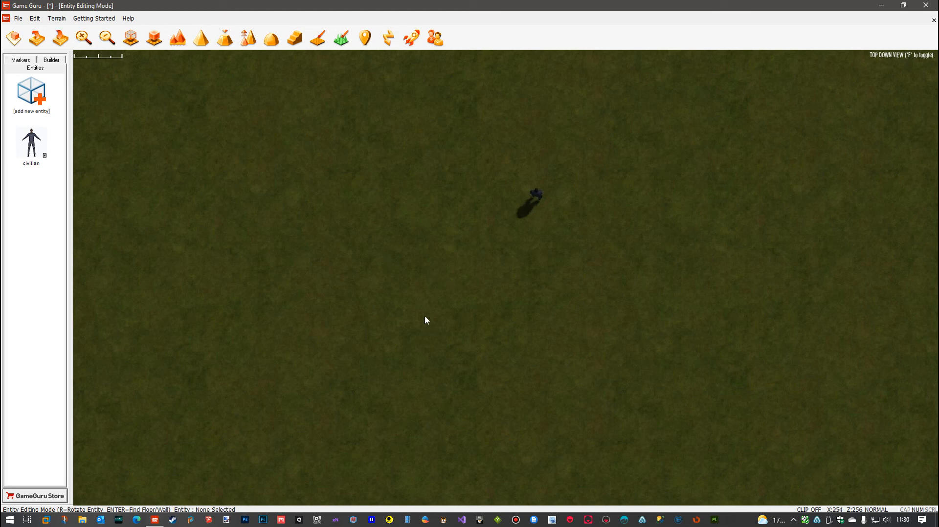
# Place a Player Start marker on the terrain below the civilian and give it the modern\colt1911 weapon
pyautogui.click(20, 60)
pyautogui.click(31, 93)
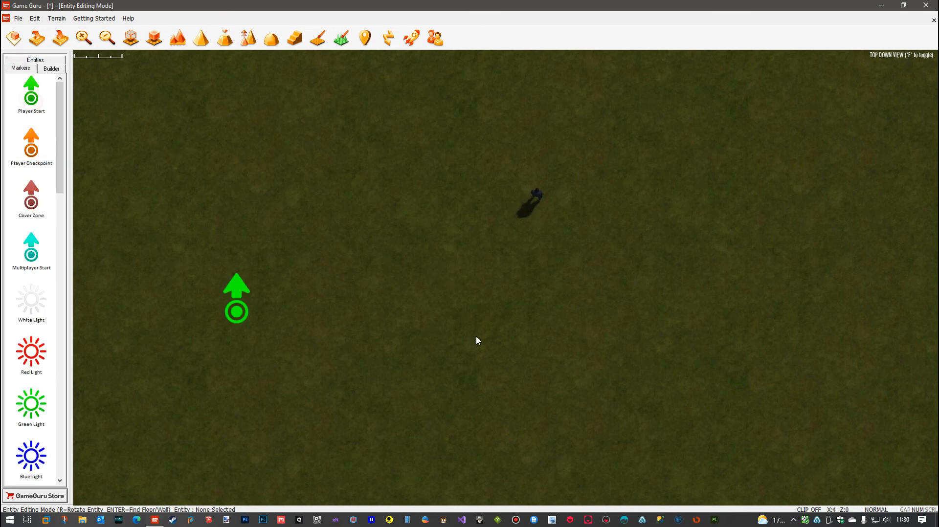
pyautogui.click(525, 365)
pyautogui.rightClick(525, 372)
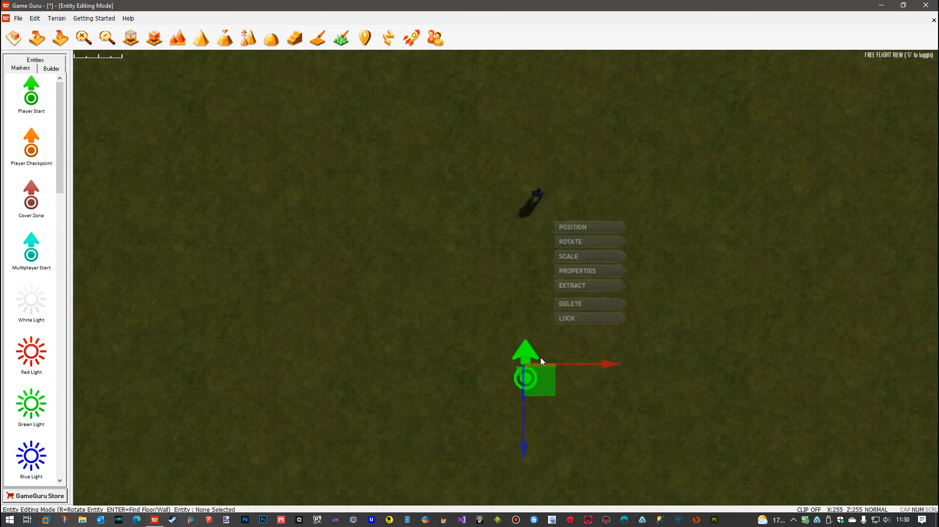
pyautogui.click(582, 271)
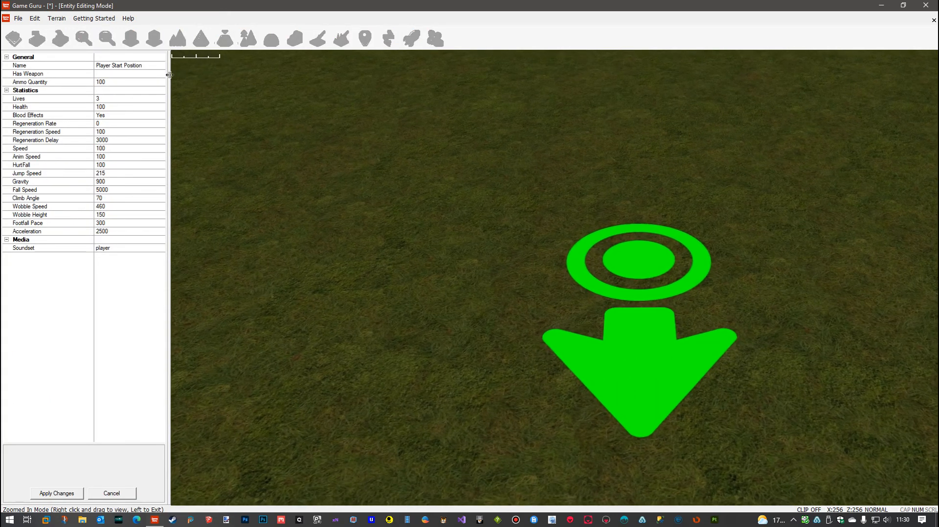
pyautogui.click(164, 74)
pyautogui.click(164, 74)
pyautogui.moveTo(163, 100); pyautogui.dragTo(165, 207)
pyautogui.click(115, 216)
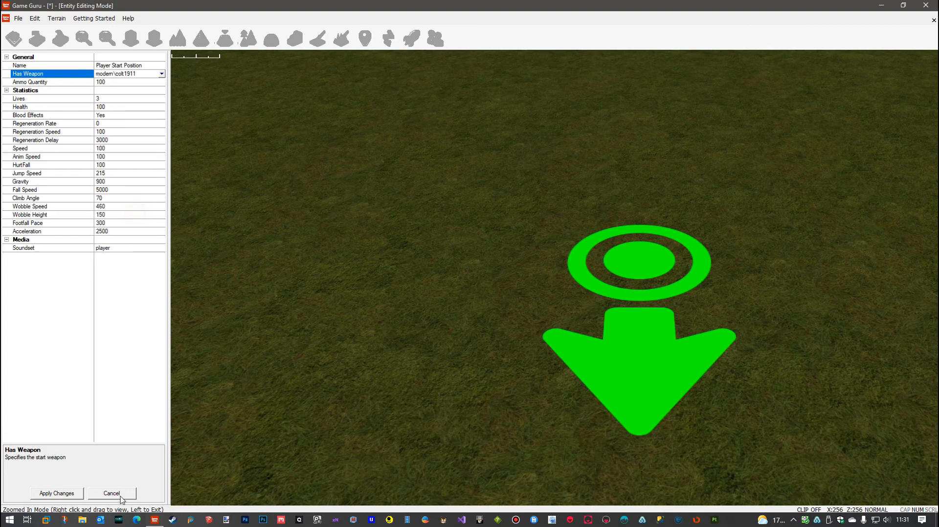
pyautogui.click(56, 494)
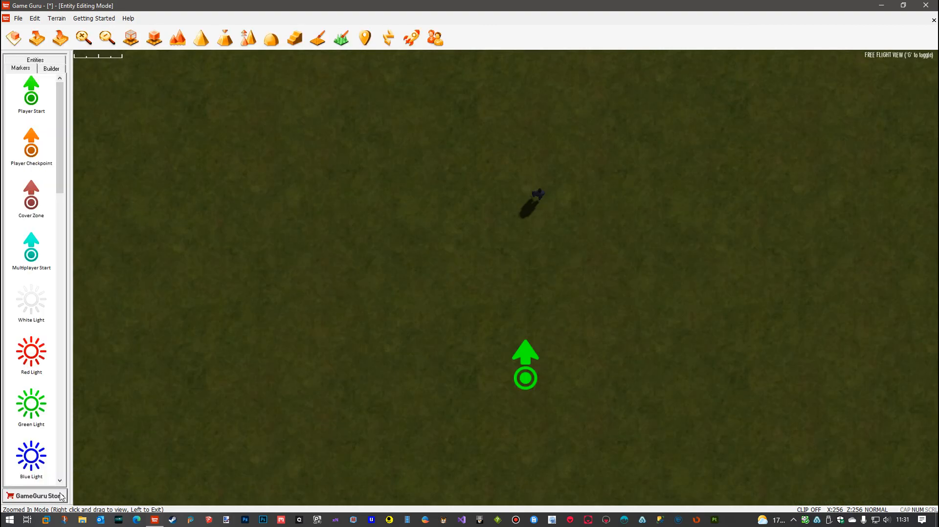
# Run a test game, follow and shoot the civilian to check its walk, hurt and death animations, and return to the editor
pyautogui.click(412, 40)
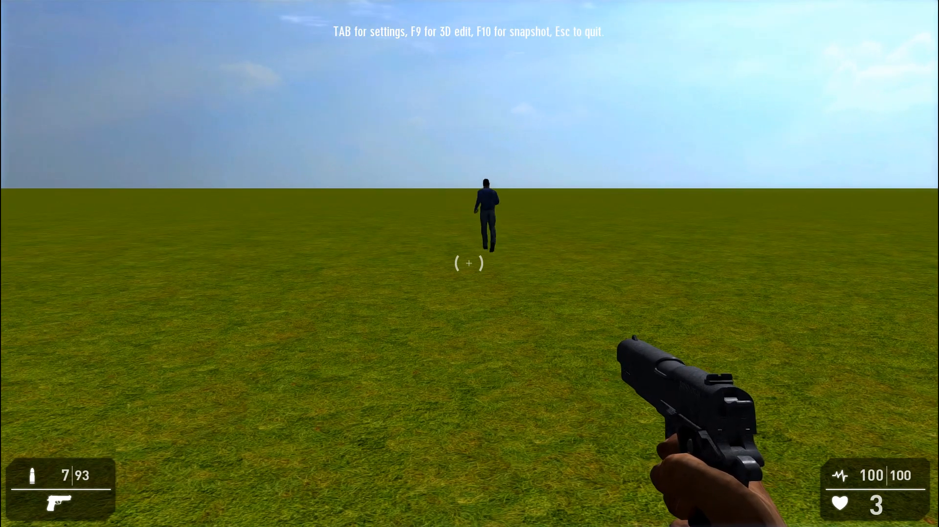
pyautogui.press('w')
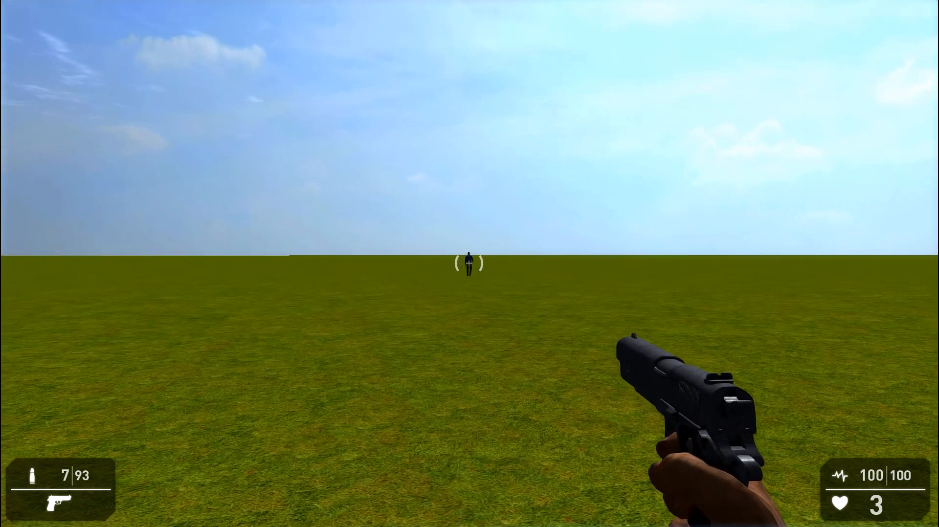
pyautogui.click(468, 264)
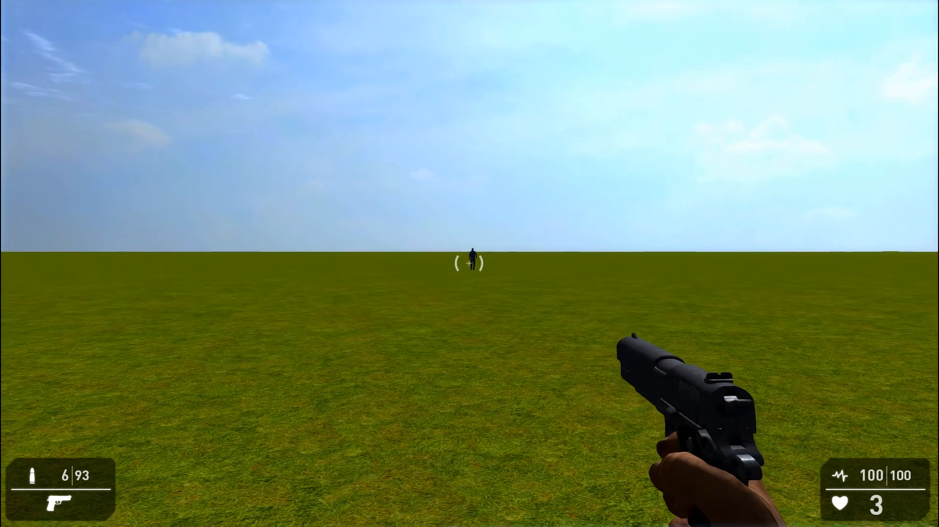
pyautogui.click(468, 264)
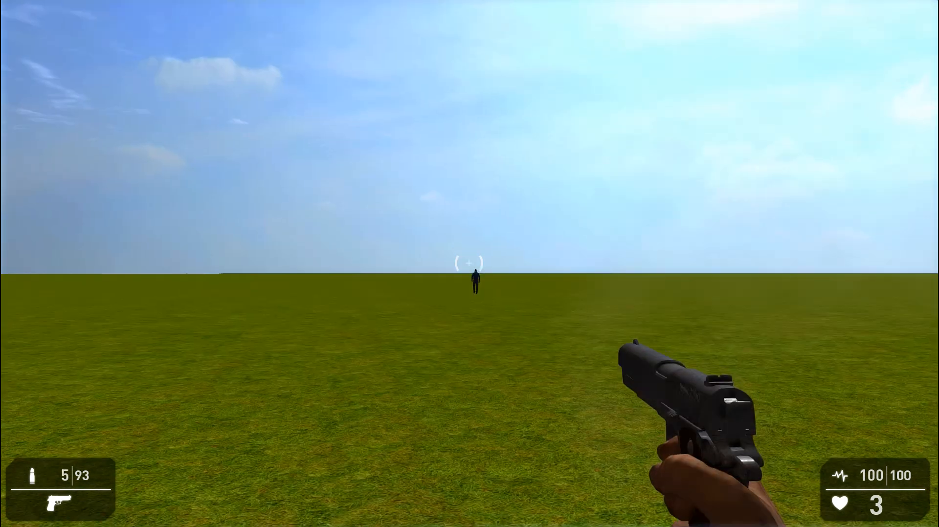
pyautogui.click(468, 264)
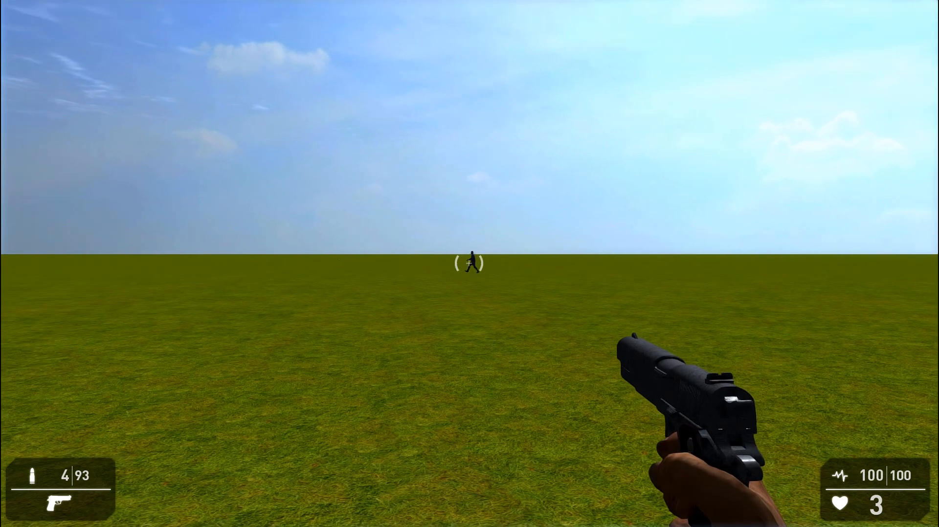
pyautogui.click(468, 264)
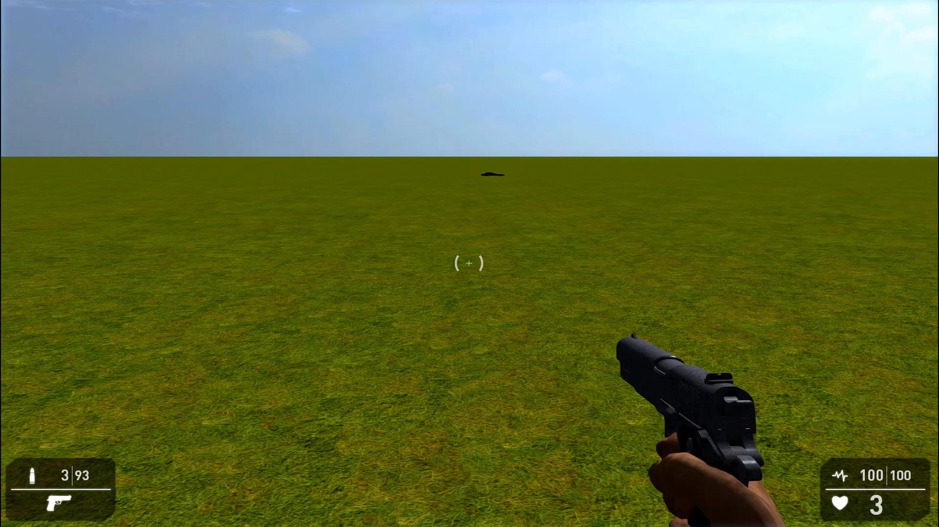
pyautogui.press('Escape')
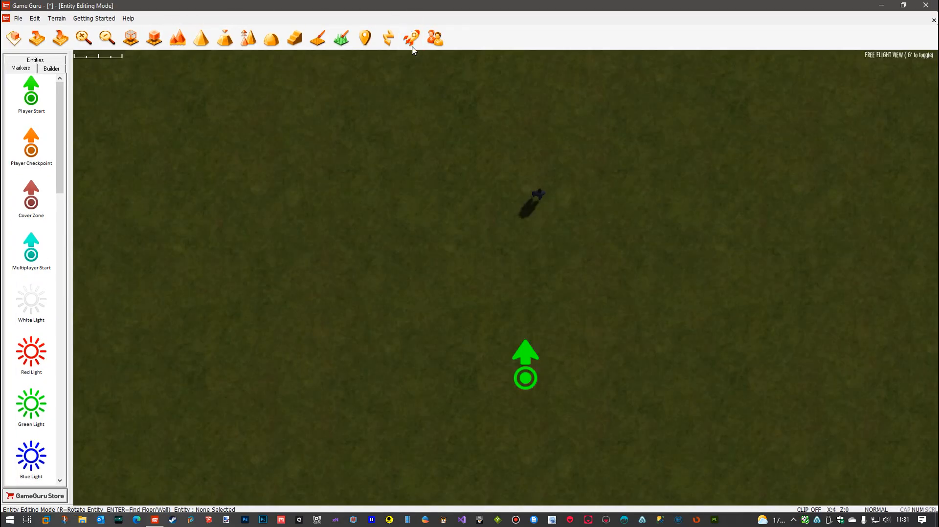